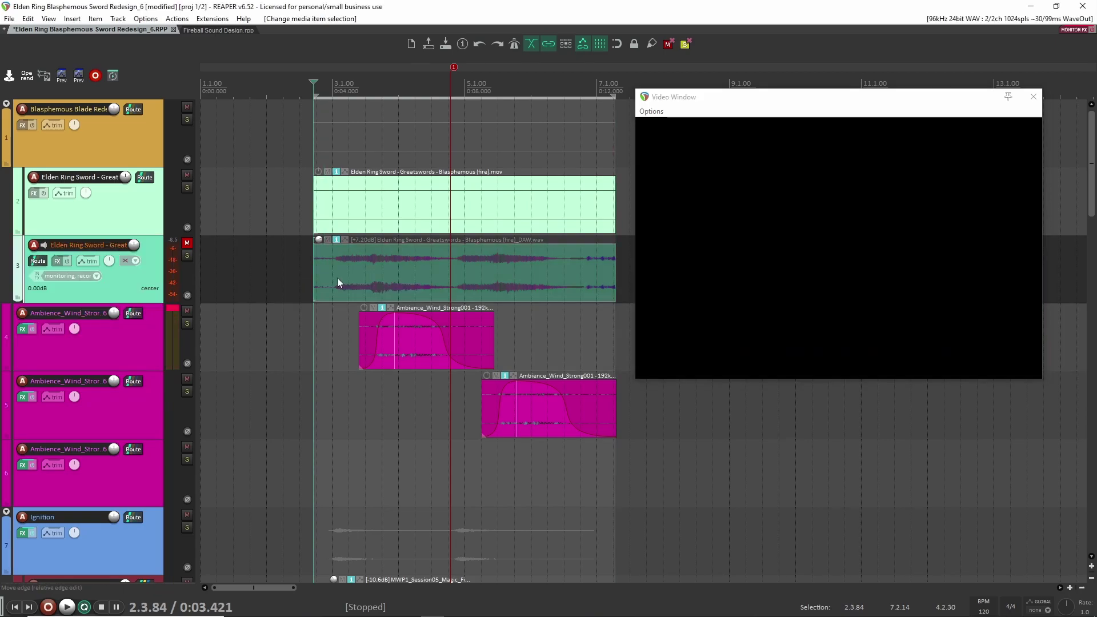
- Play the sword redesign video in full screen from the start of the time selection
double_click(928, 275)
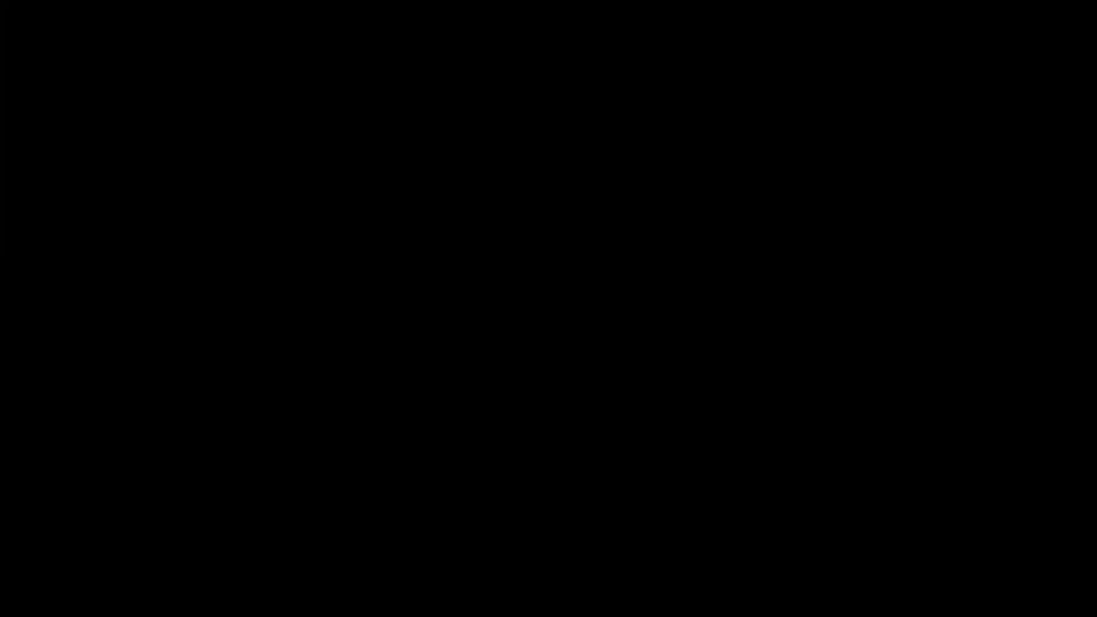
key(space)
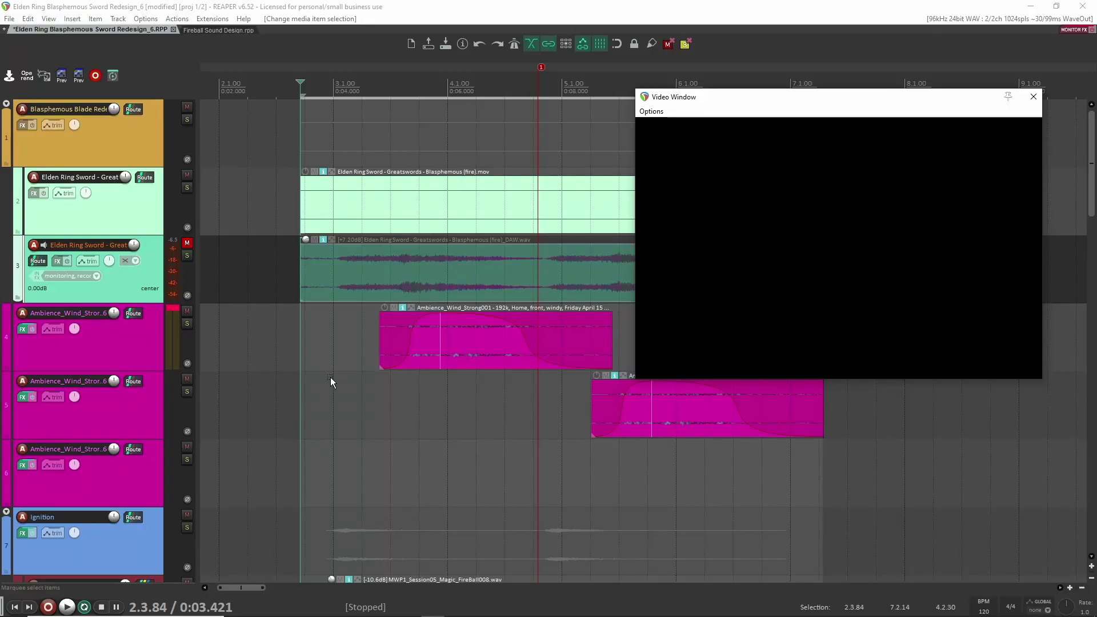
- Look through the session's tracks, from the reference and ambience layers through Ignition and Fire Whoosh to the sword swings
scroll(331, 378, down, 6)
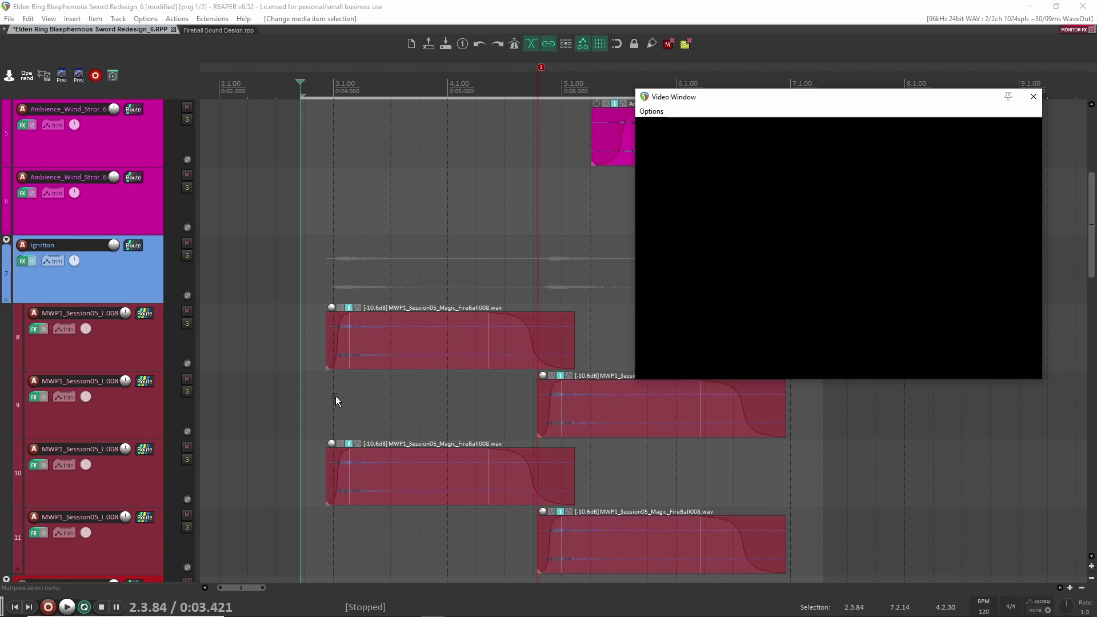
scroll(339, 403, down, 14)
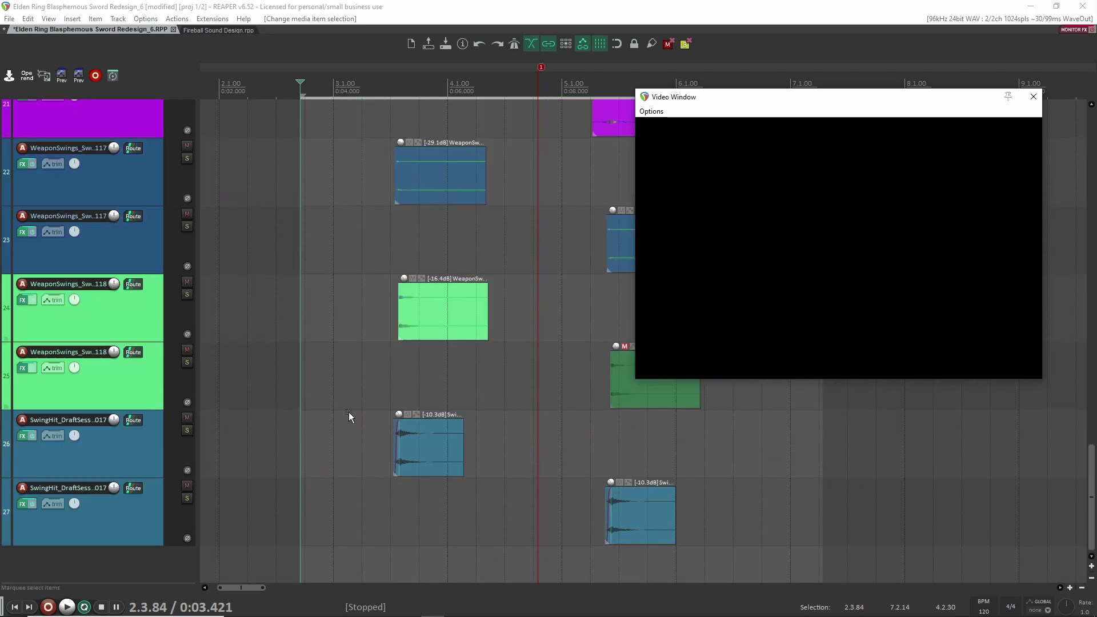
scroll(347, 420, up, 18)
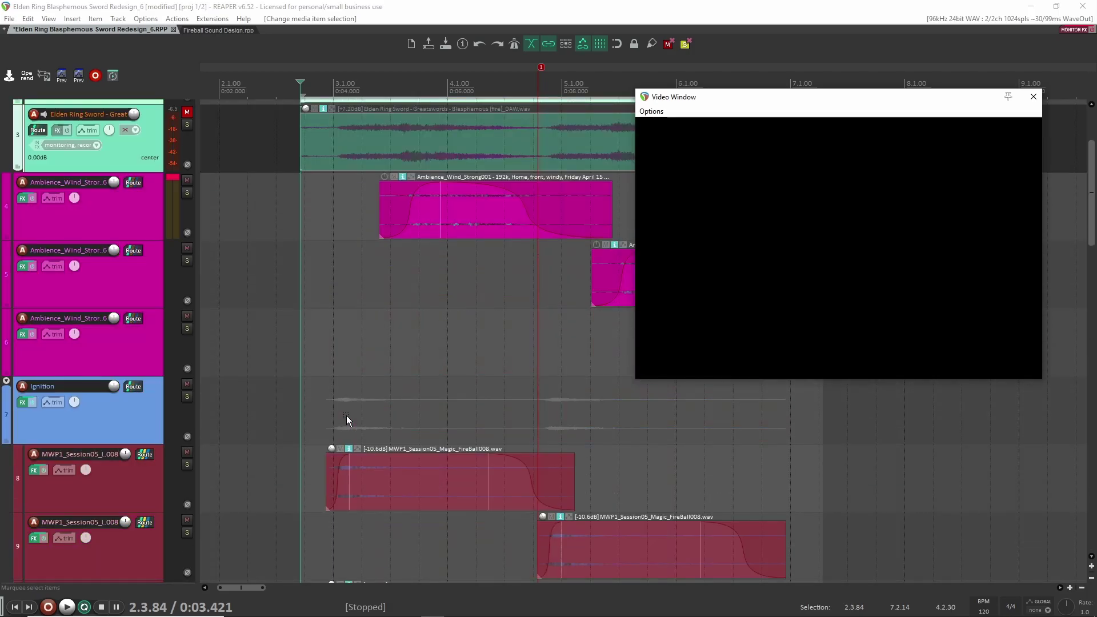
scroll(338, 326, up, 3)
scroll(343, 358, down, 15)
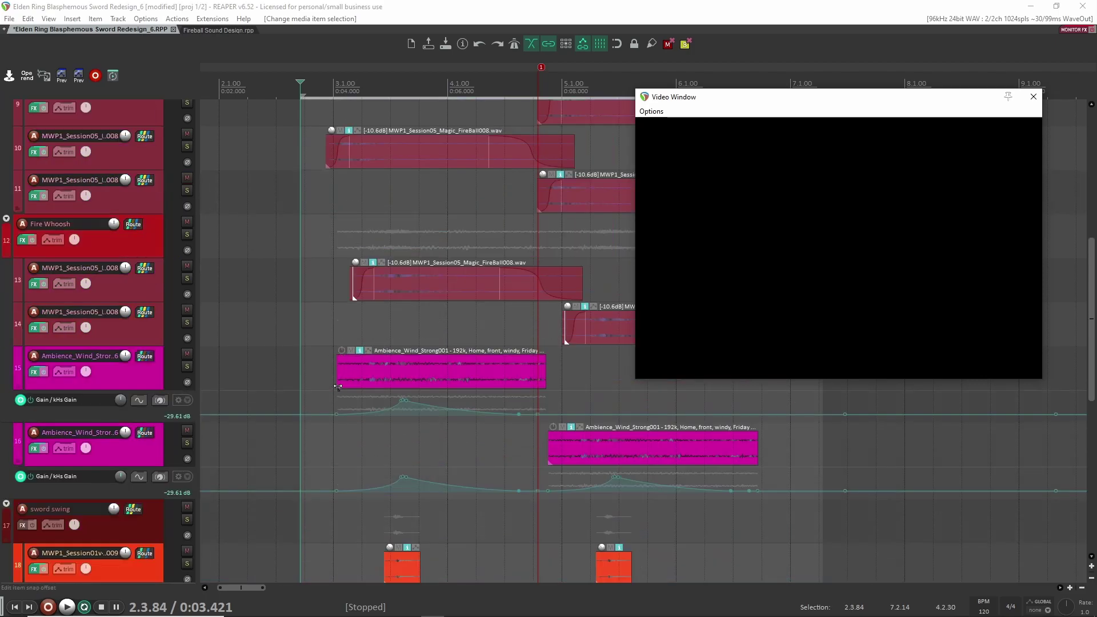
scroll(335, 399, down, 2)
scroll(335, 397, up, 13)
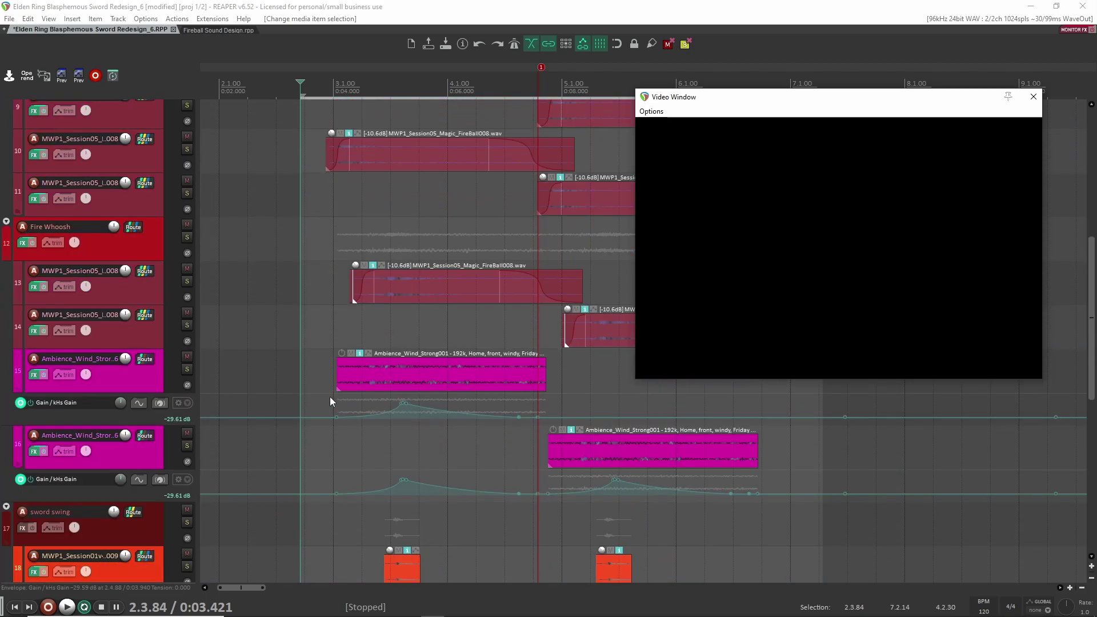
scroll(338, 397, up, 5)
scroll(332, 295, up, 3)
scroll(349, 293, down, 2)
scroll(363, 303, up, 2)
scroll(349, 300, right, 1)
scroll(401, 302, left, 3)
scroll(423, 317, down, 2)
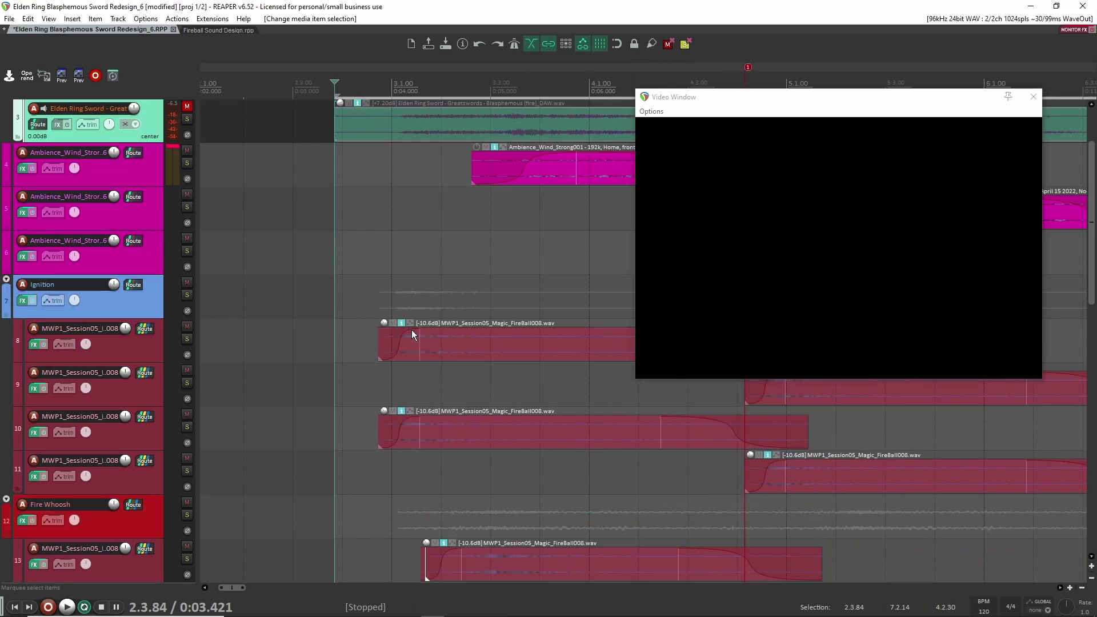
- Place the edit cursor at 2.4.48, shortly before the first fireball item of the Ignition group
click(150, 305)
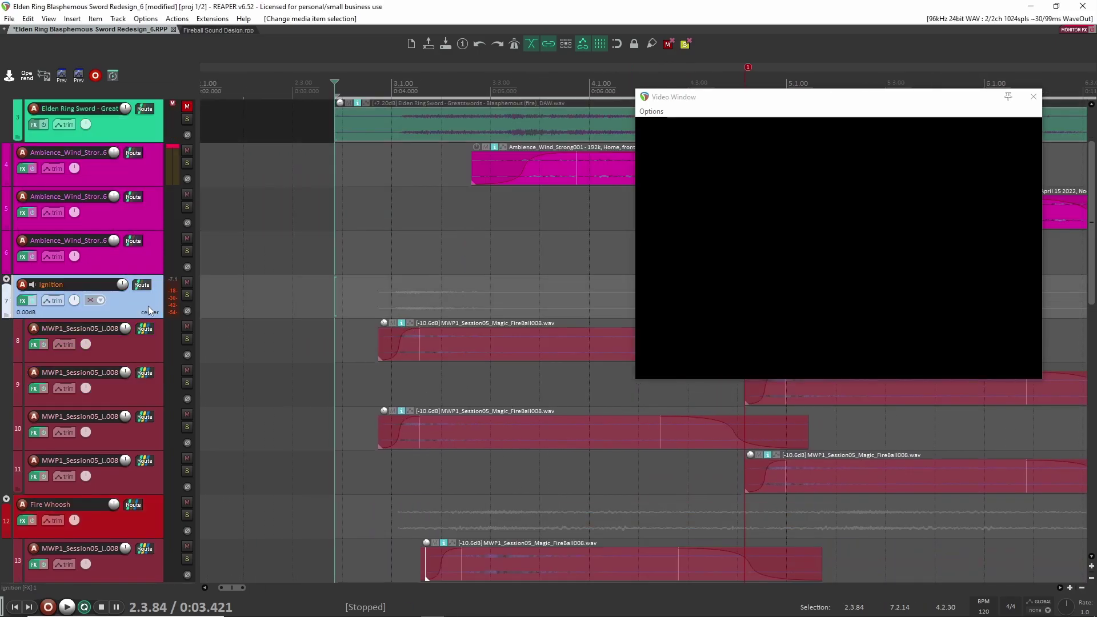
scroll(354, 260, up, 2)
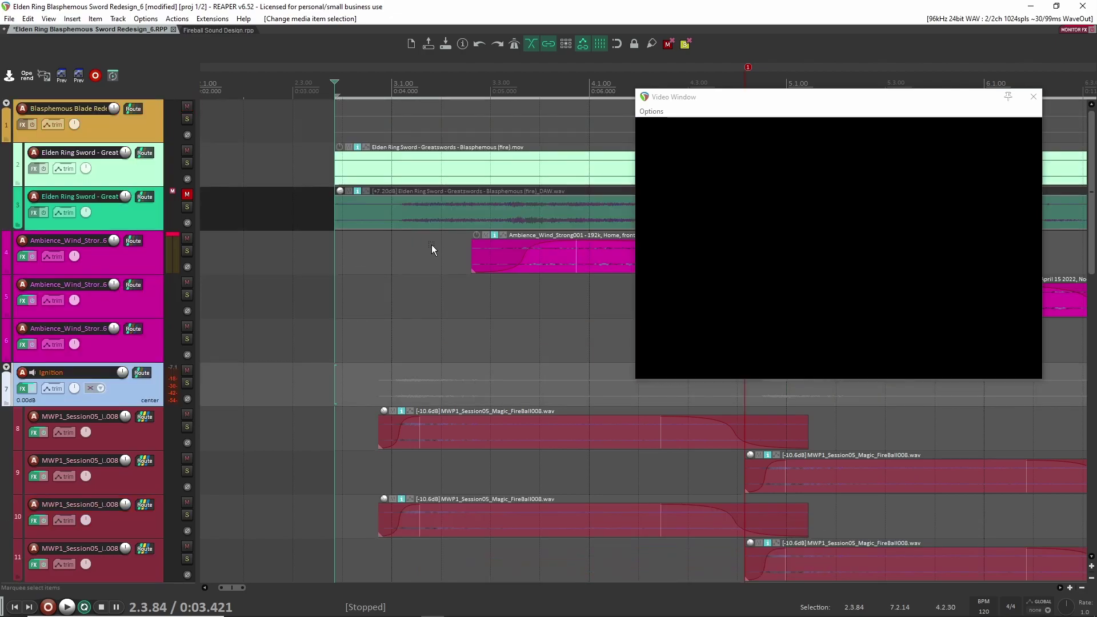
click(391, 209)
drag(390, 82, 365, 87)
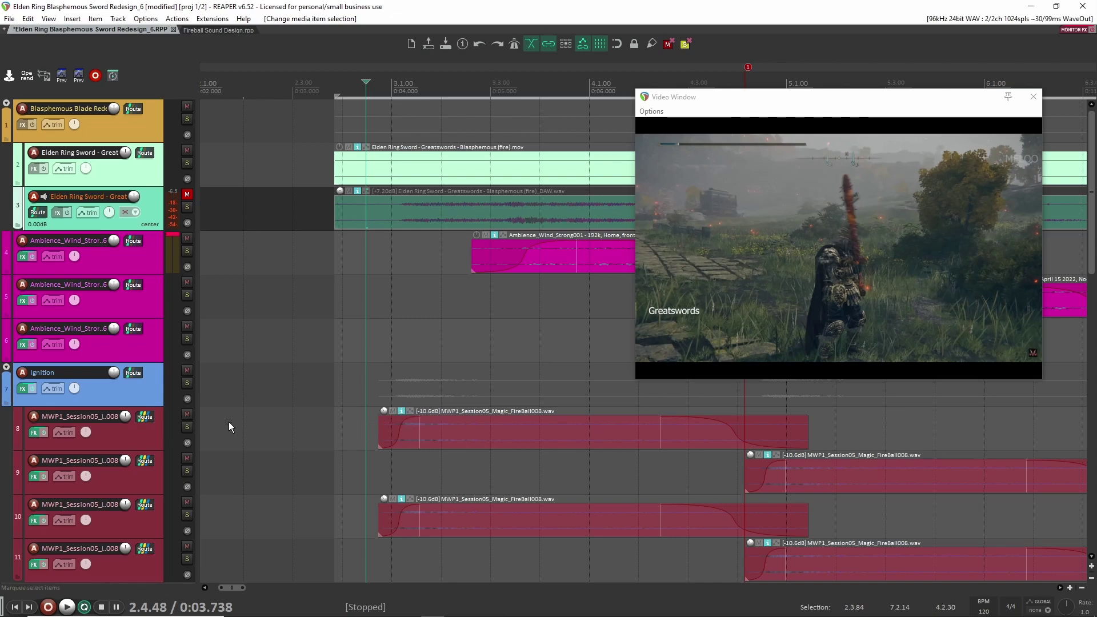
- Solo track 8, the first fireball layer under Ignition, and audition it against the video
click(187, 427)
scroll(375, 366, down, 2)
scroll(415, 373, right, 3)
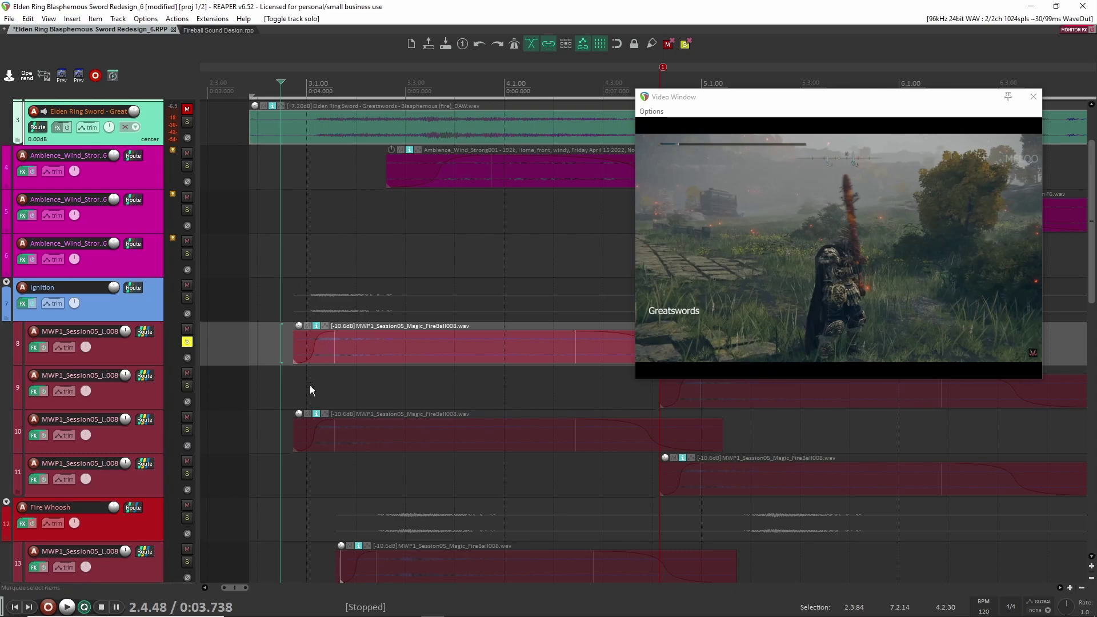
key(space)
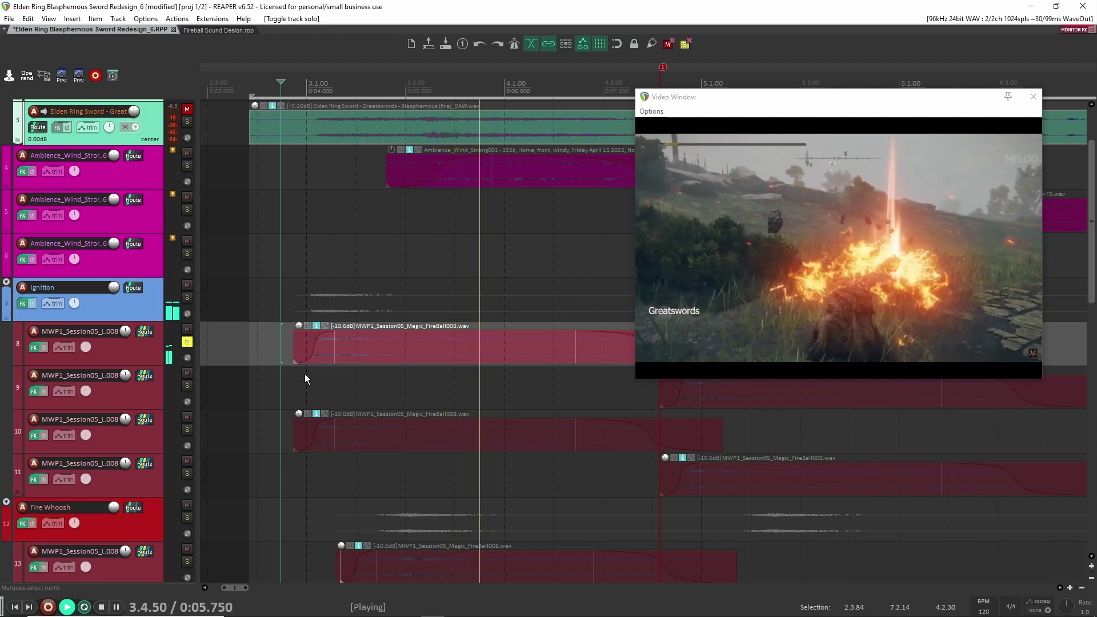
key(space)
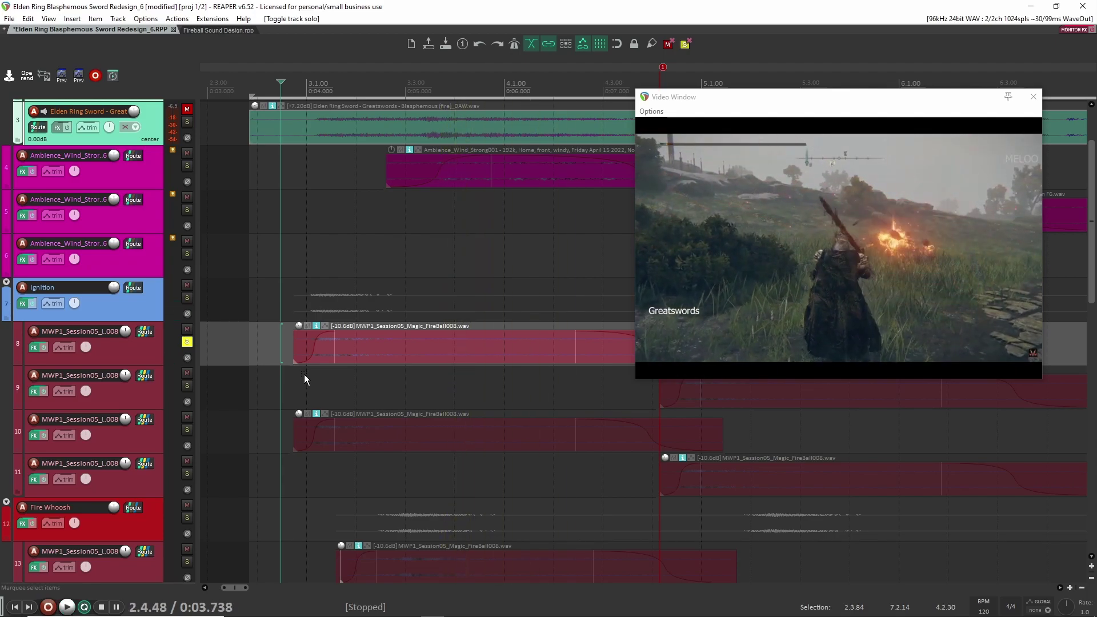
key(space)
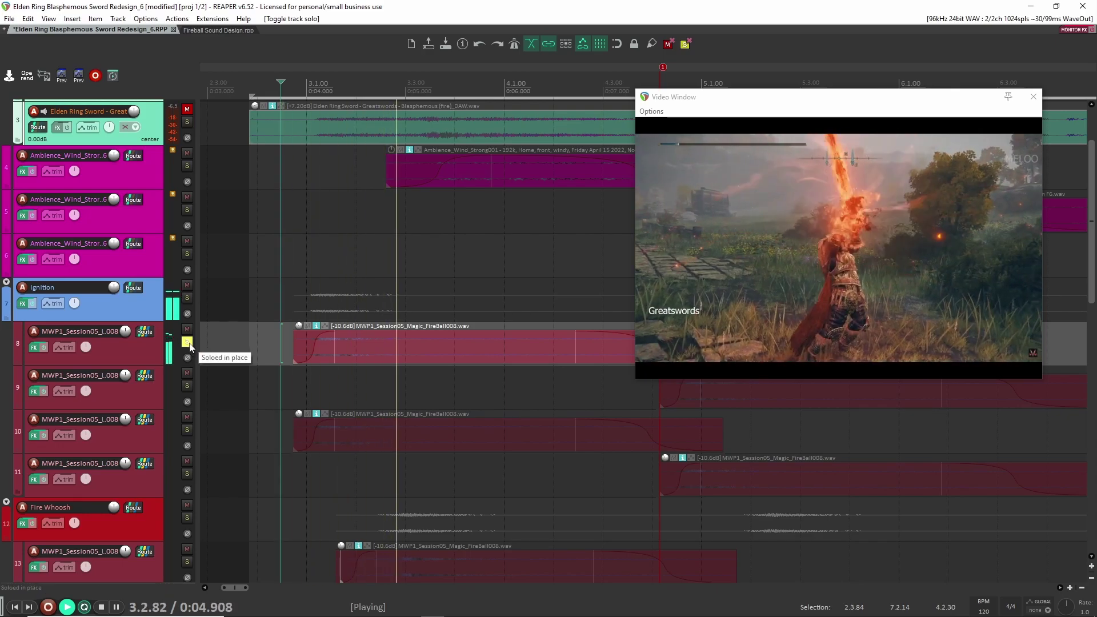
key(space)
- Solo track 10 instead of track 8 and audition that fireball layer against the video
click(187, 342)
click(187, 430)
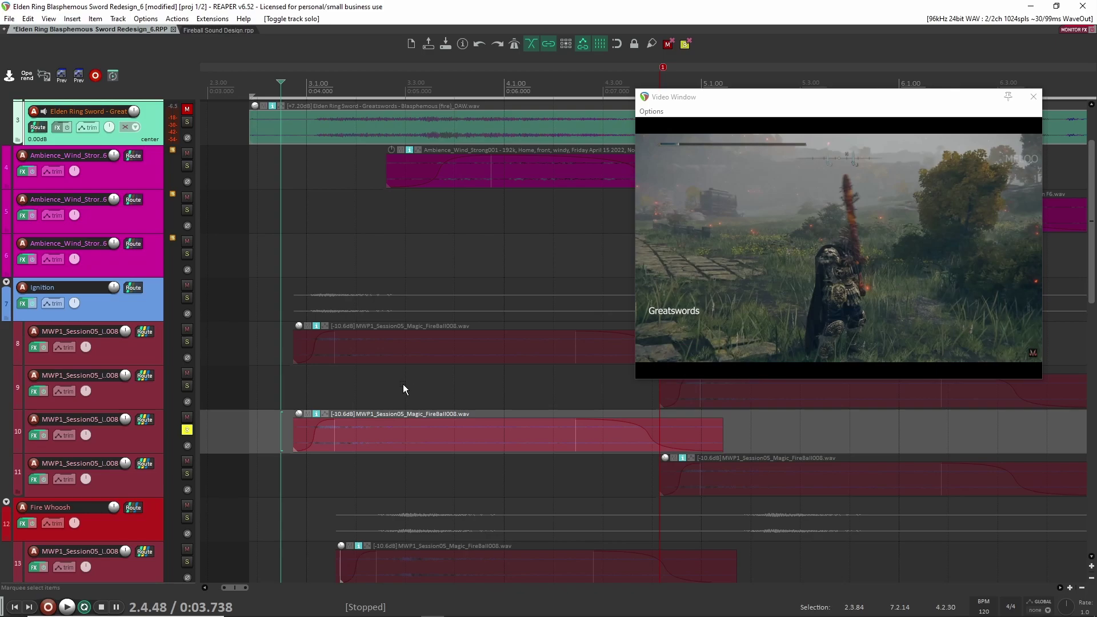
key(space)
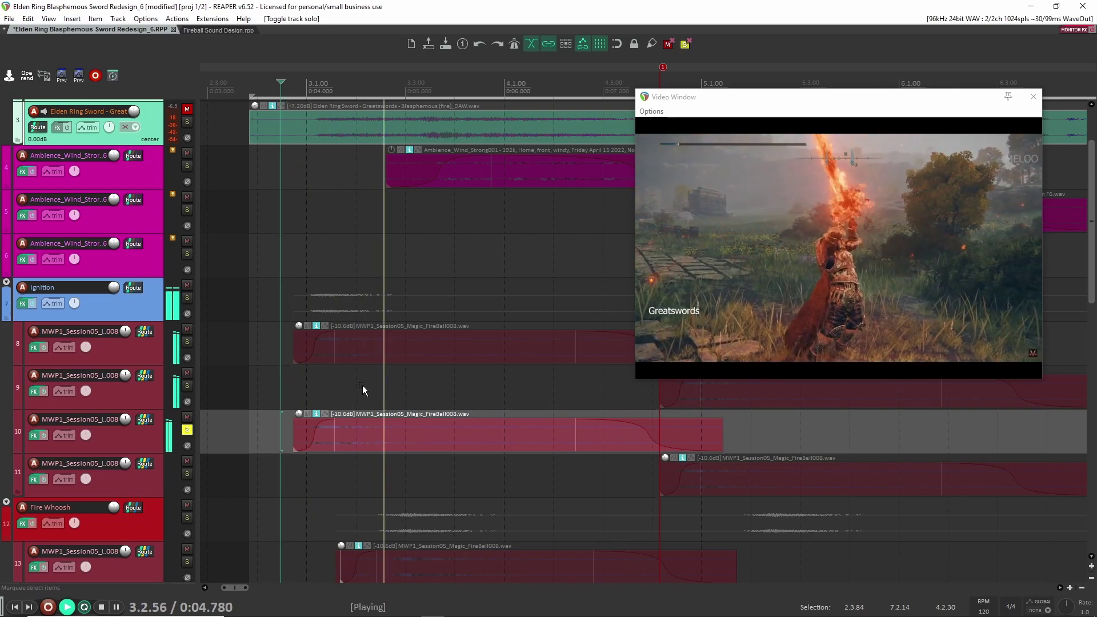
key(space)
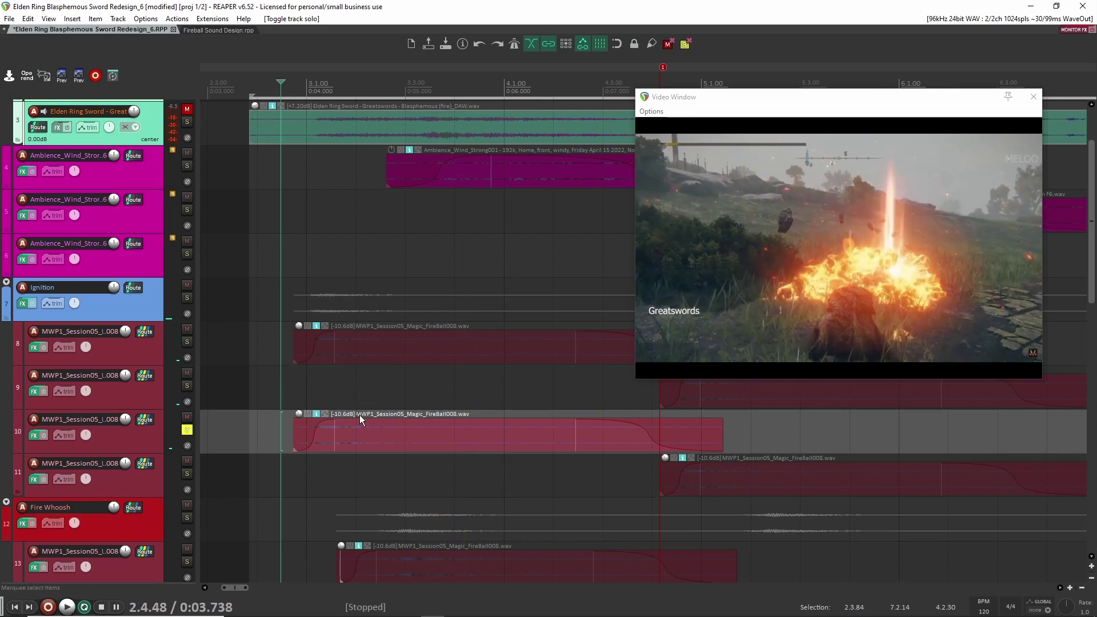
- Show the mixer and view the effect inserts of fireball tracks 8 and 10
click(152, 434)
key(ctrl+m)
click(232, 354)
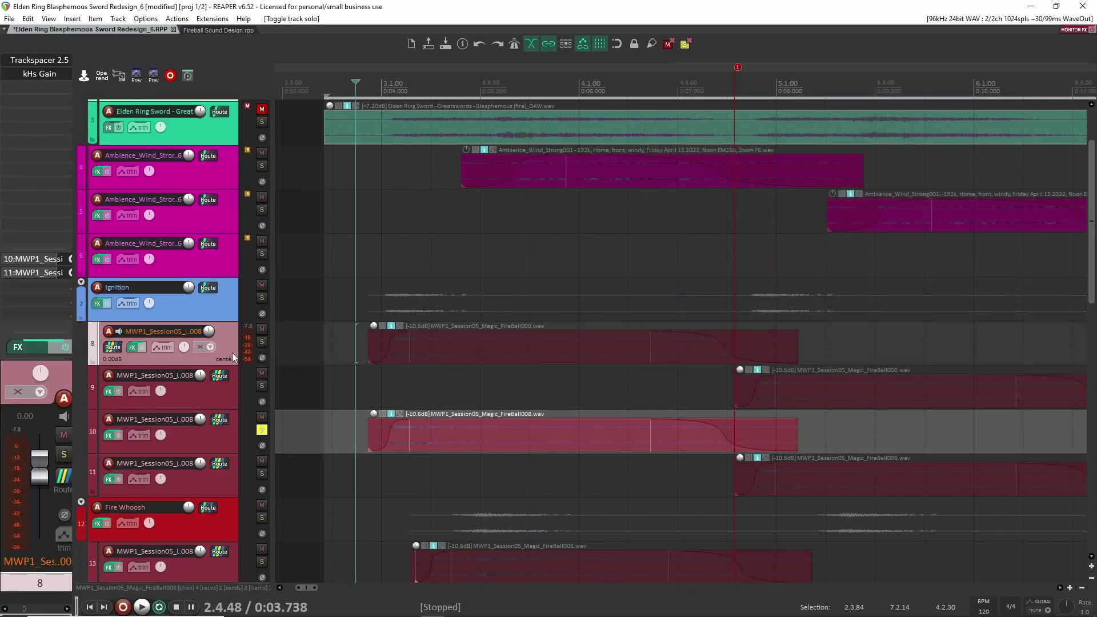
click(206, 445)
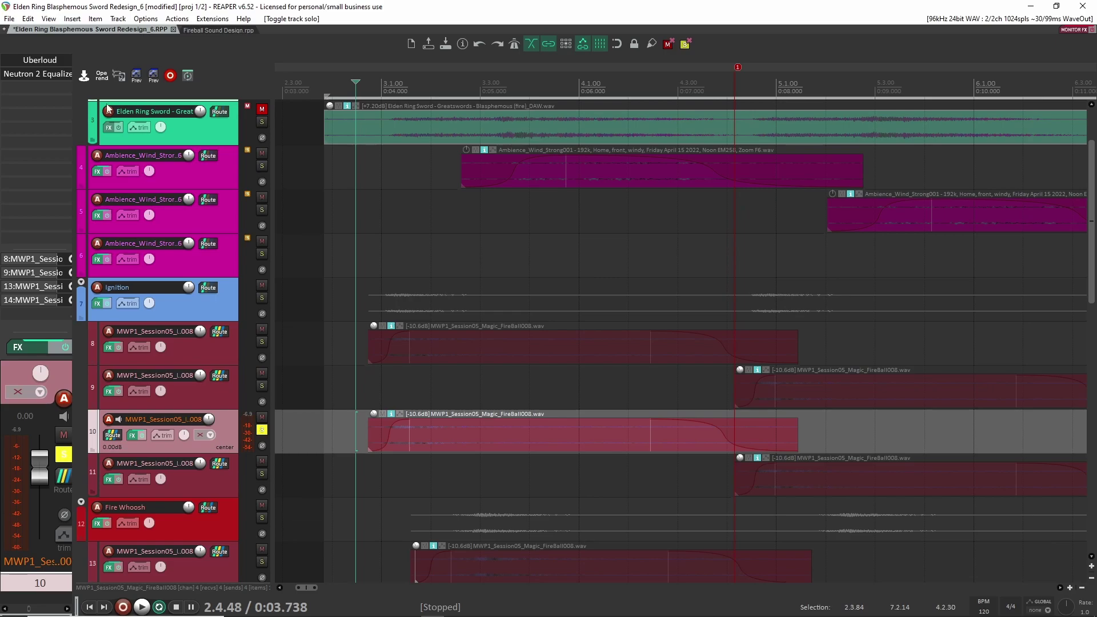
- Review the Neutron 2 Equalizer and Uberloud settings on track 10, bypass Uberloud, and close both plugin windows
click(46, 77)
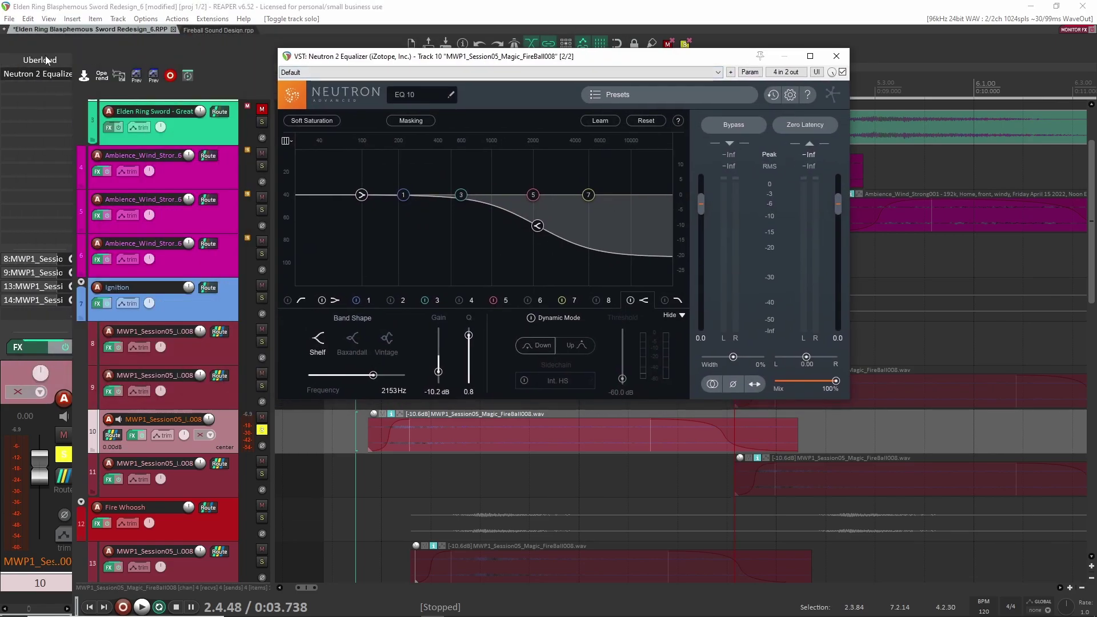
click(47, 60)
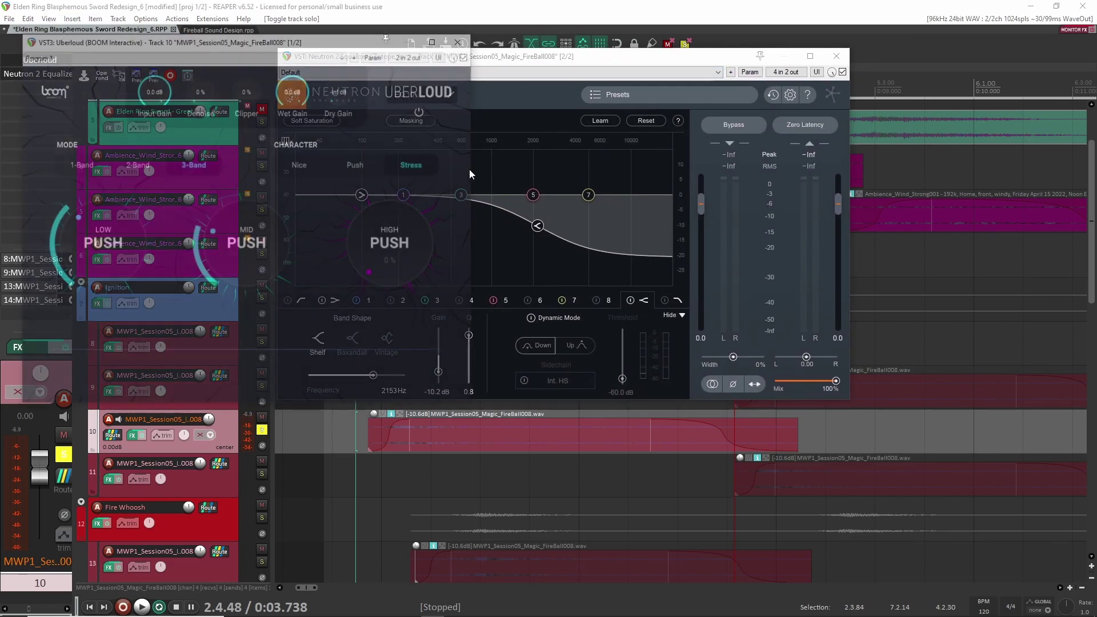
drag(290, 17, 735, 176)
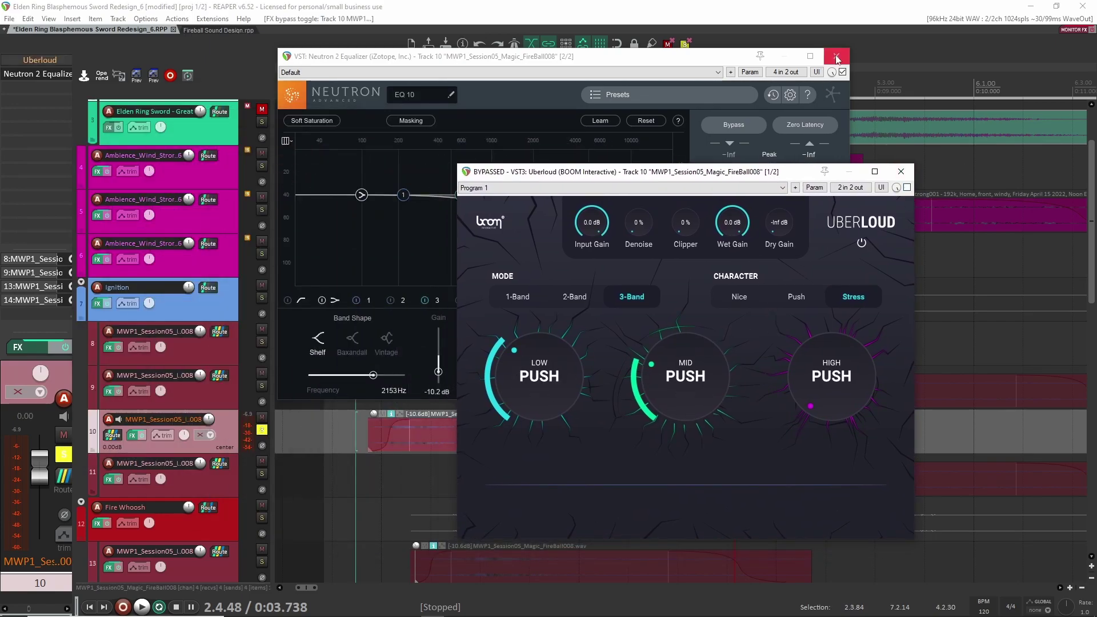
click(906, 176)
click(837, 56)
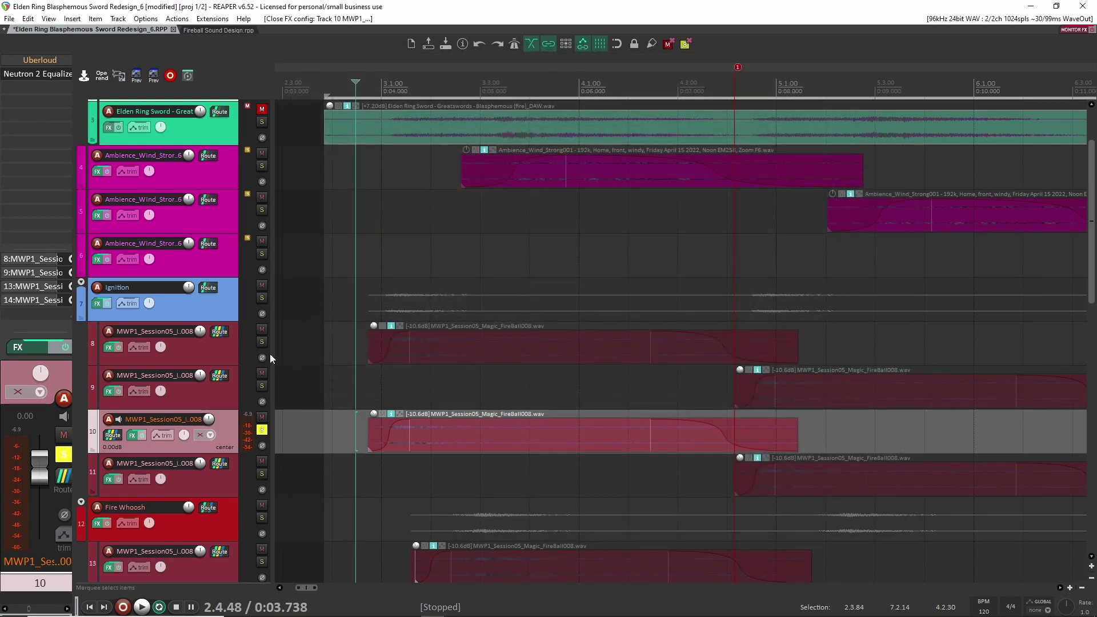
- Play track 10 with both Neutron 2 Equalizer and Uberloud bypassed, keeping the Uberloud window open and clear of the items
click(227, 348)
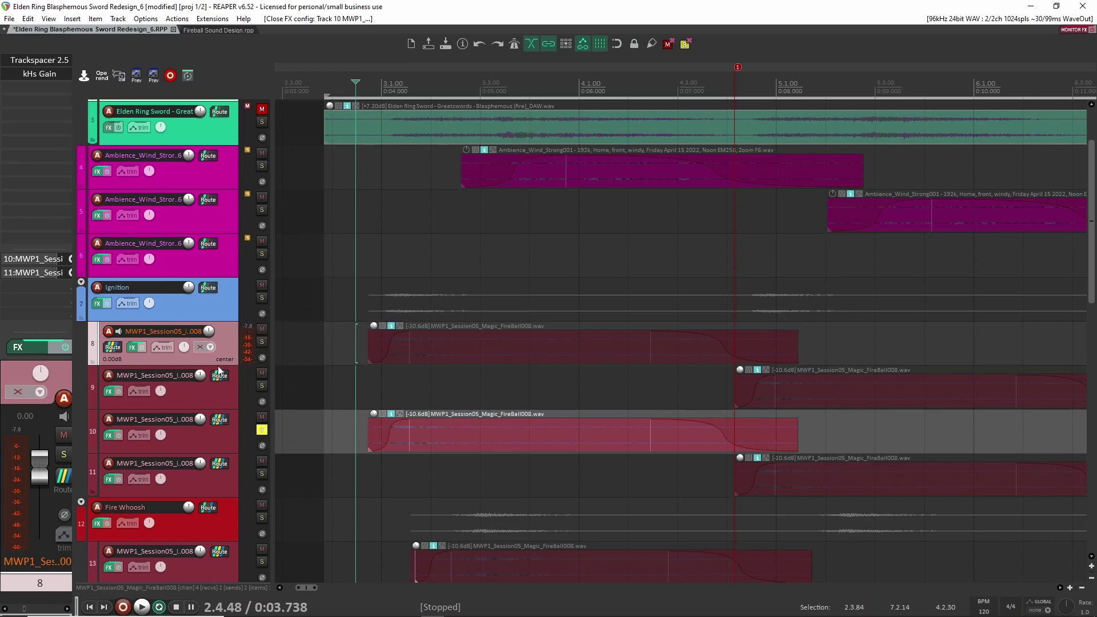
click(221, 439)
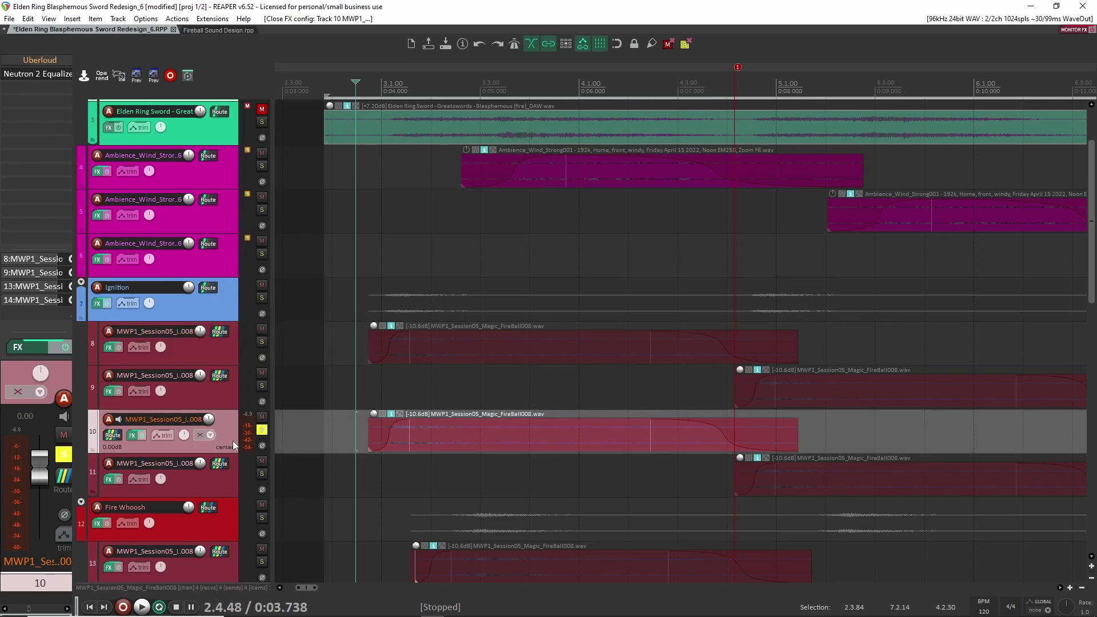
click(43, 61)
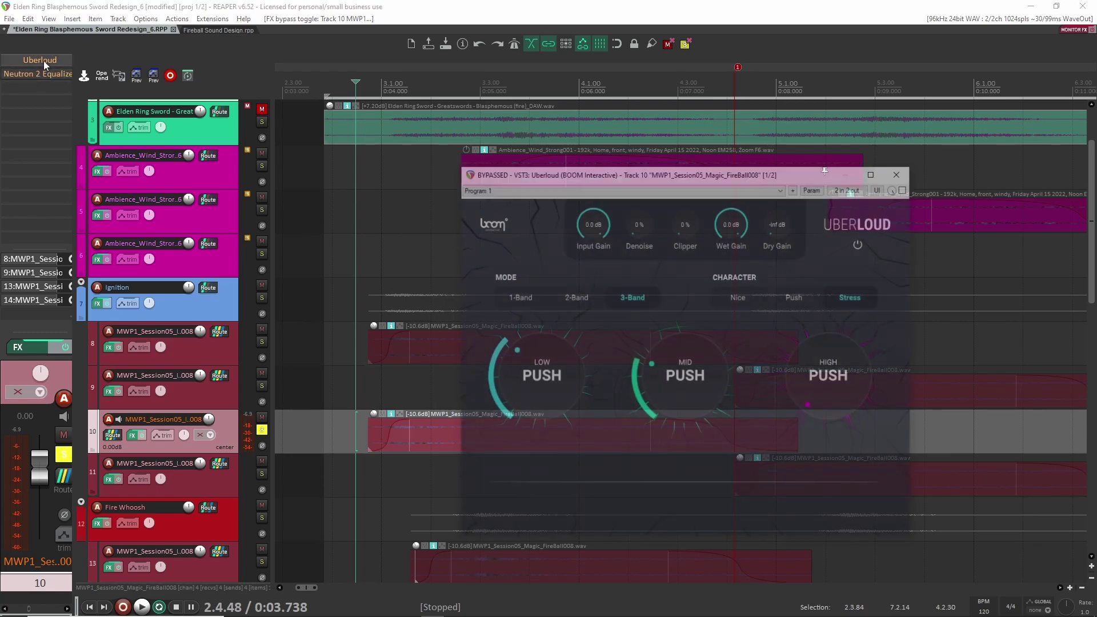
key(space)
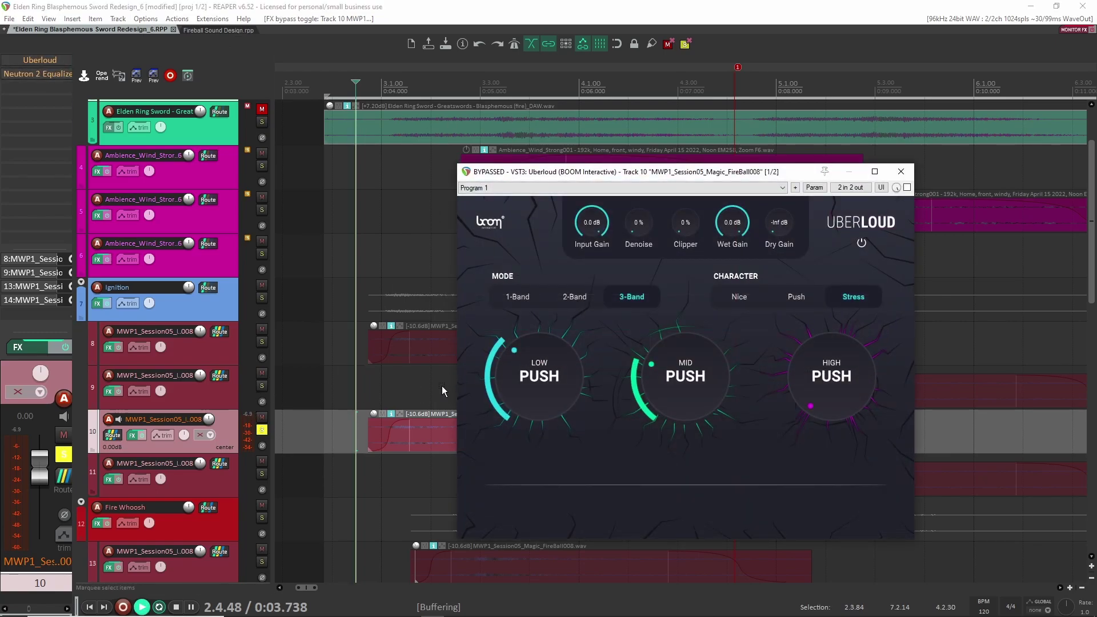
click(363, 398)
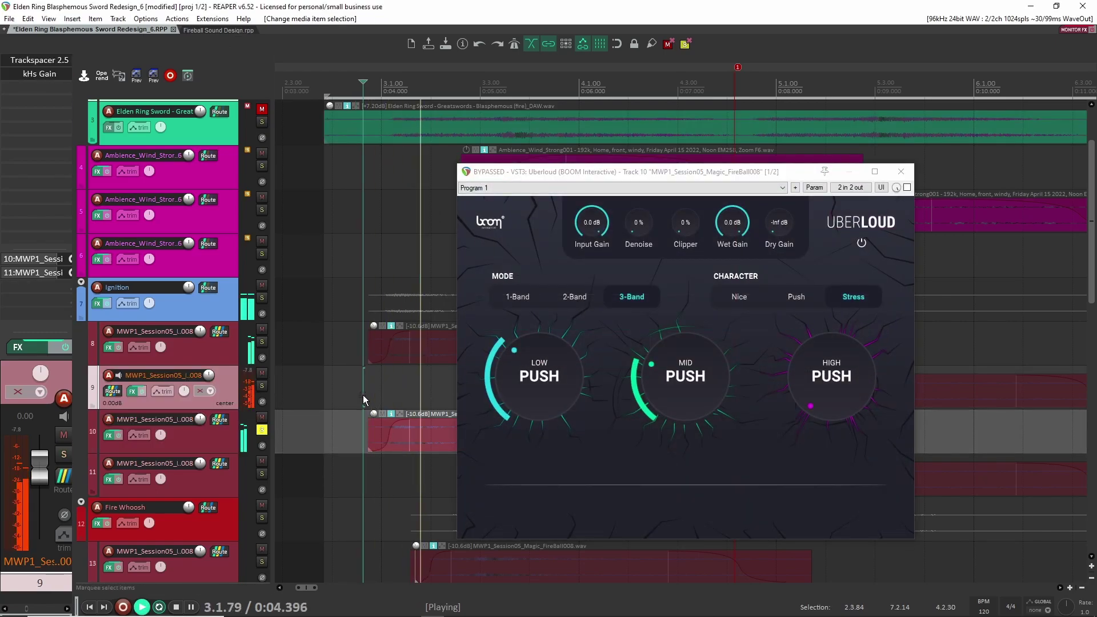
drag(780, 175, 996, 152)
key(space)
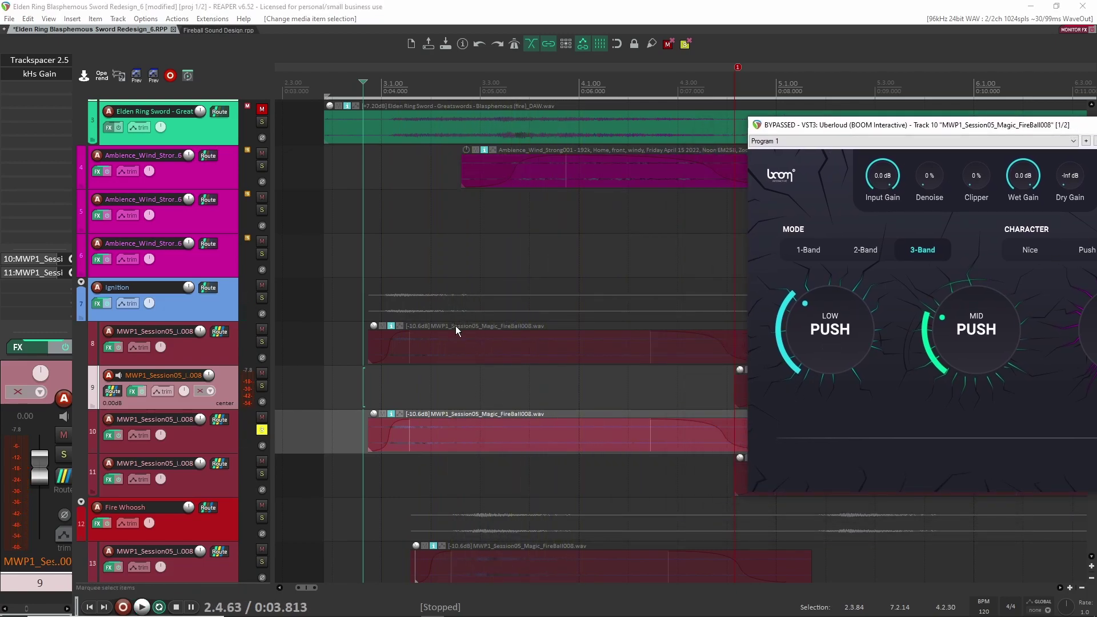
- Enable Uberloud on track 10 and replay the fireball layer from 2.4.63 to hear the effect
drag(929, 125, 629, 119)
click(897, 135)
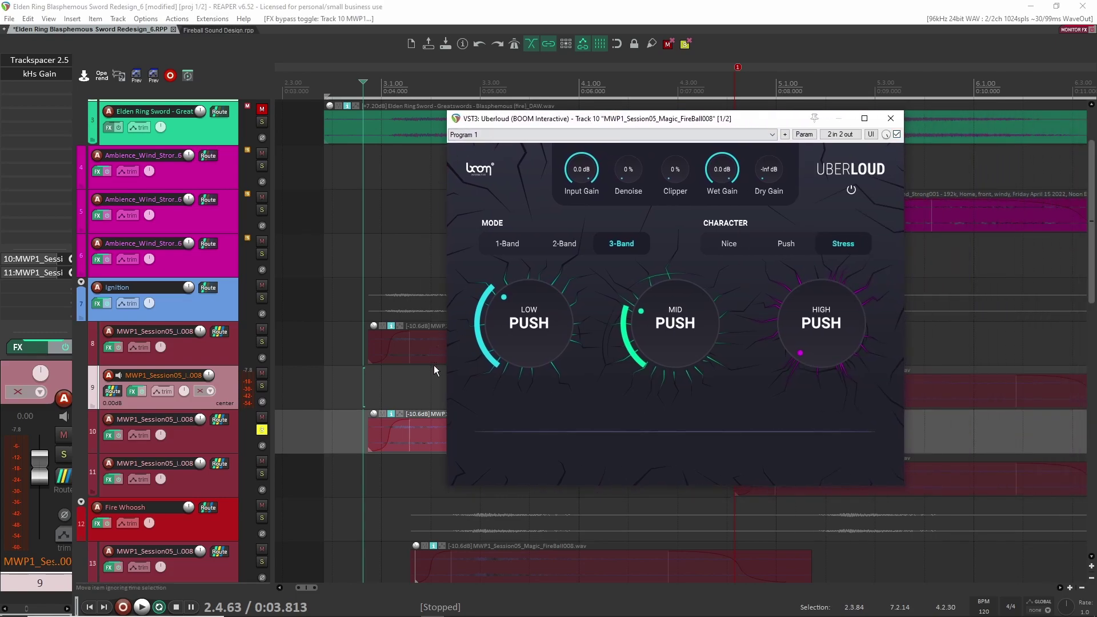
key(space)
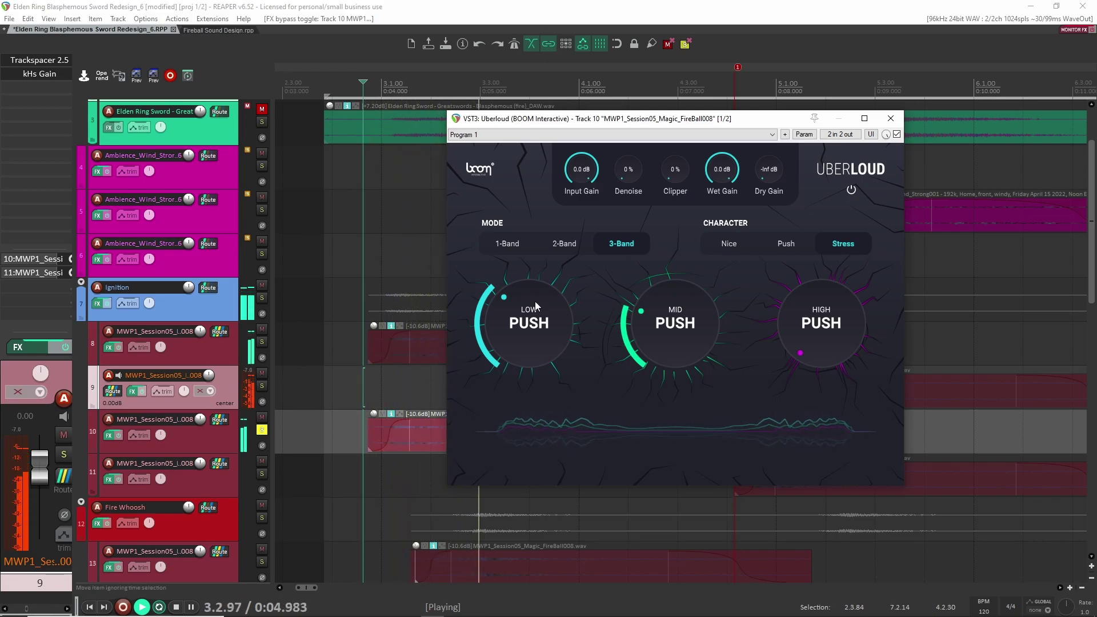
drag(663, 119, 783, 120)
key(space)
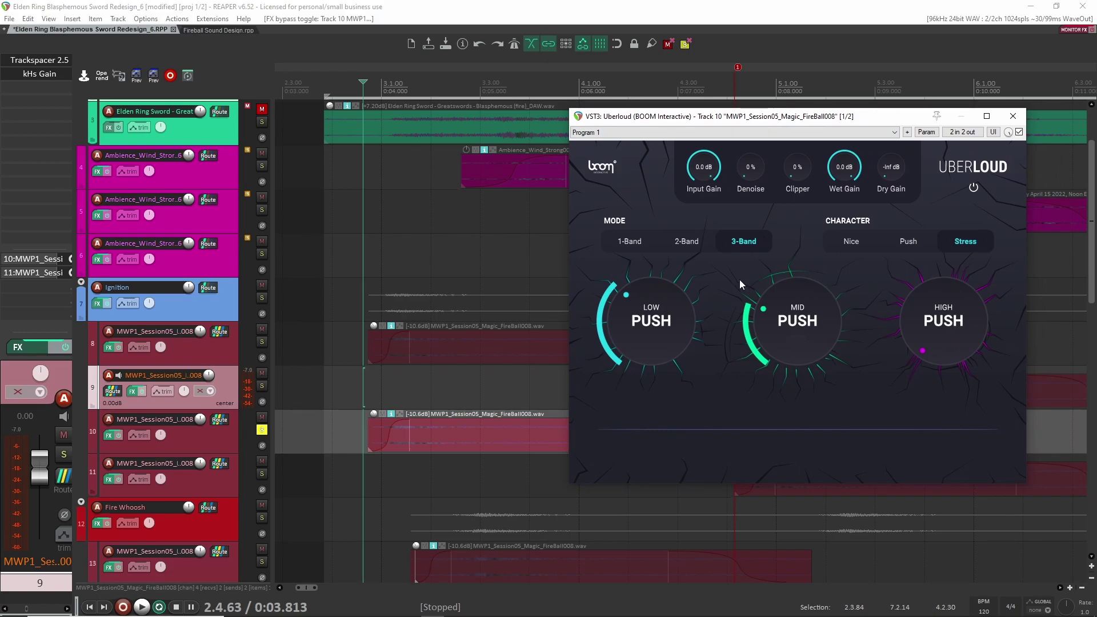
- Enable the Neutron 2 Equalizer on track 10, review its curve, and close the Neutron and Uberloud windows
key(Down)
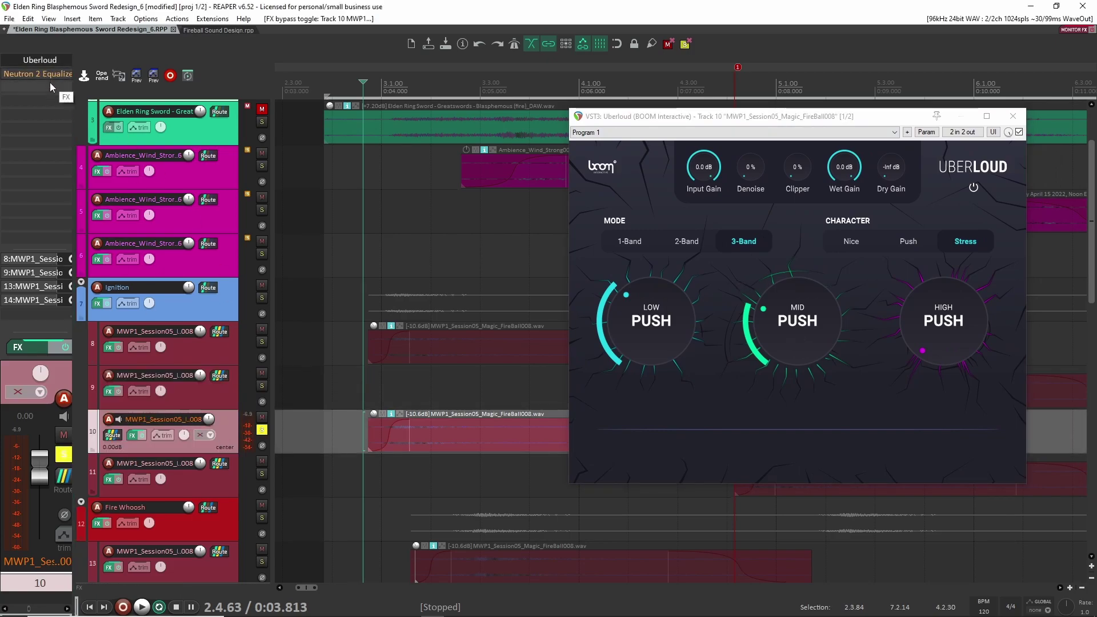
click(459, 350)
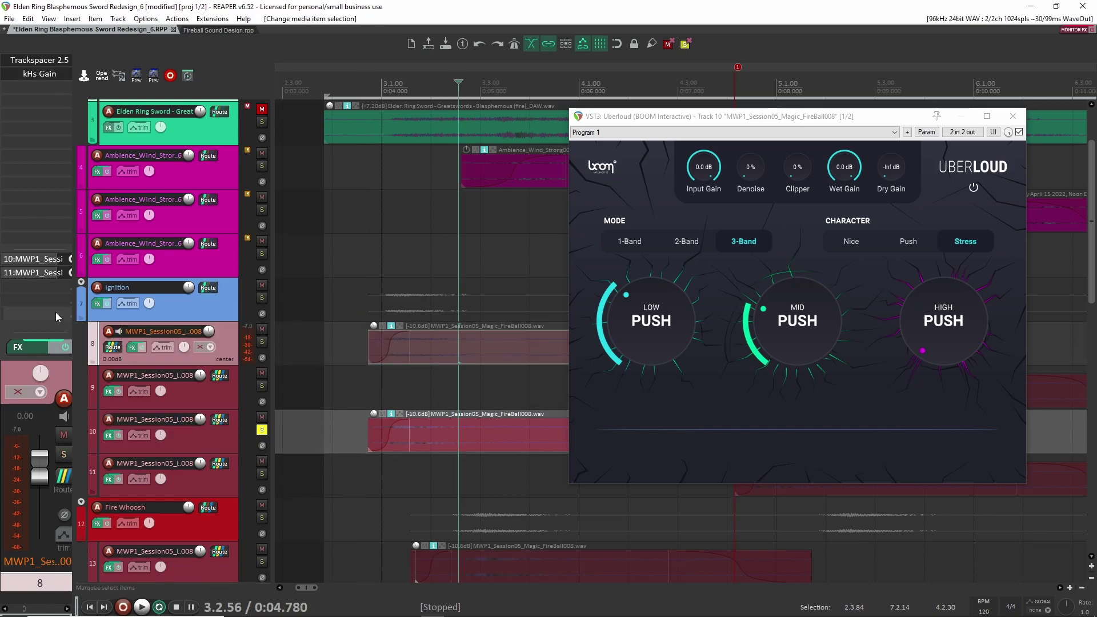
click(184, 422)
shift+click(37, 74)
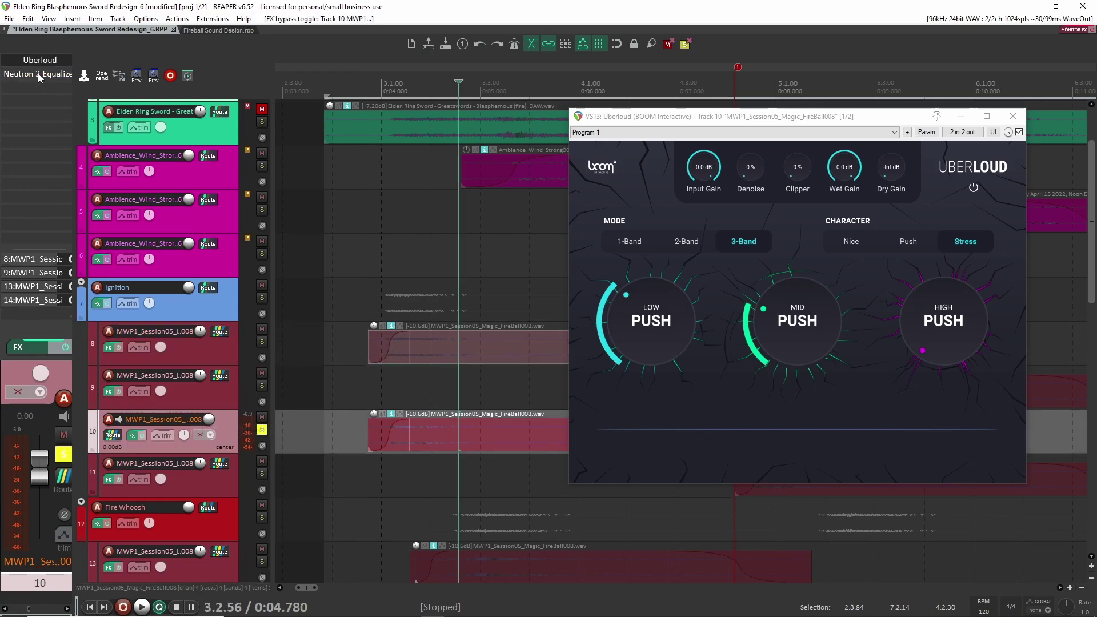
double_click(34, 74)
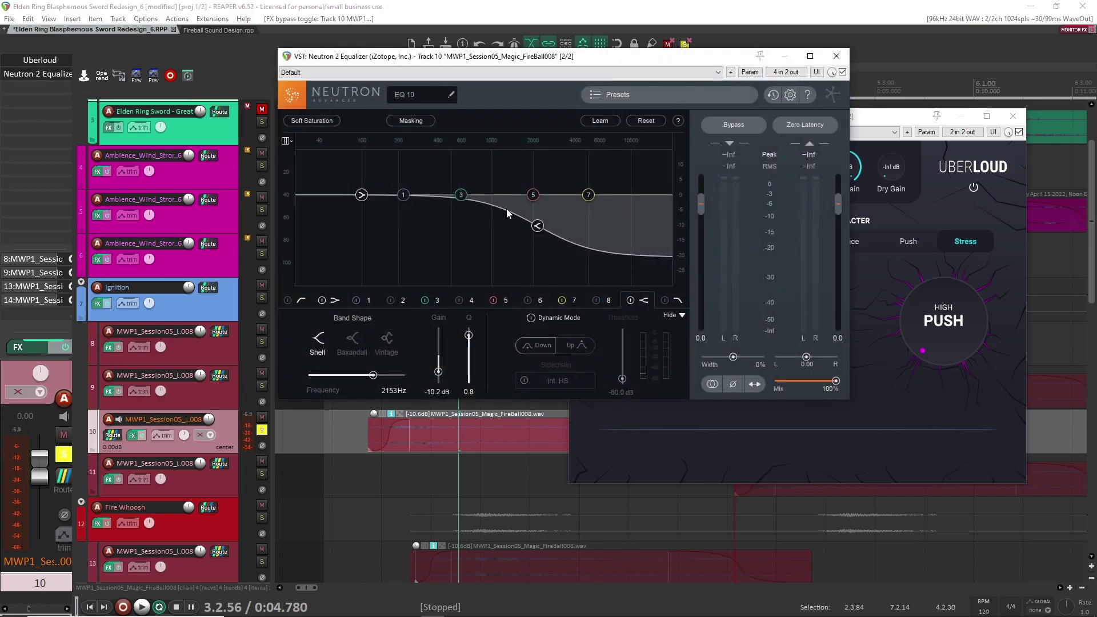
click(836, 55)
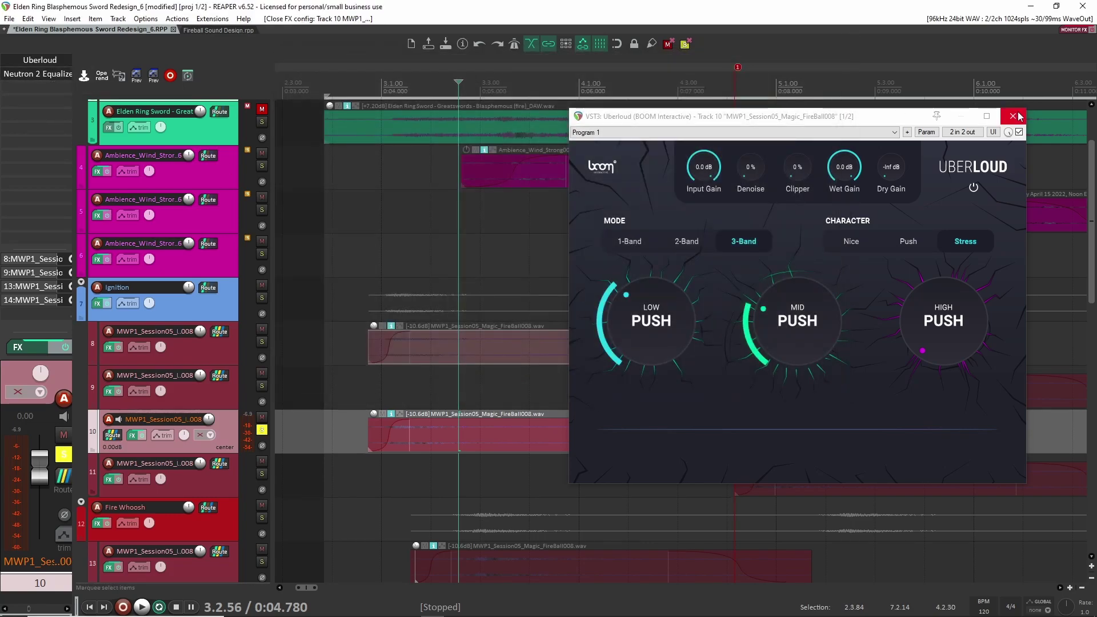
click(1014, 116)
- Play soloed track 10 from 2.4.51, and replay it with track 8 also soloed to hear both fireball layers together
click(364, 396)
click(357, 413)
key(space)
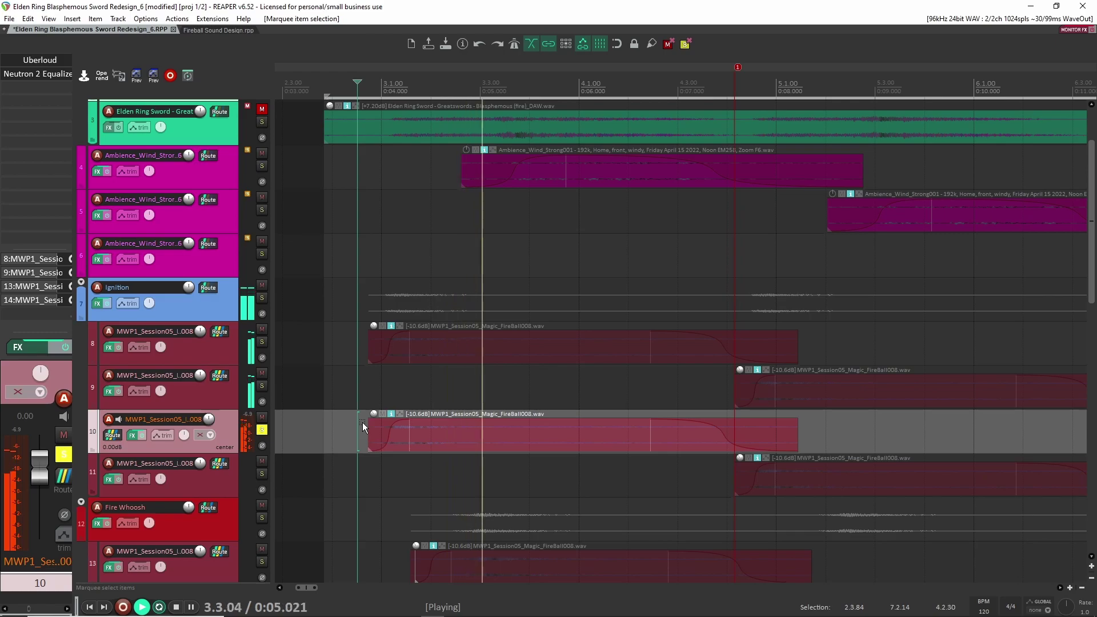
key(space)
key(s)
key(space)
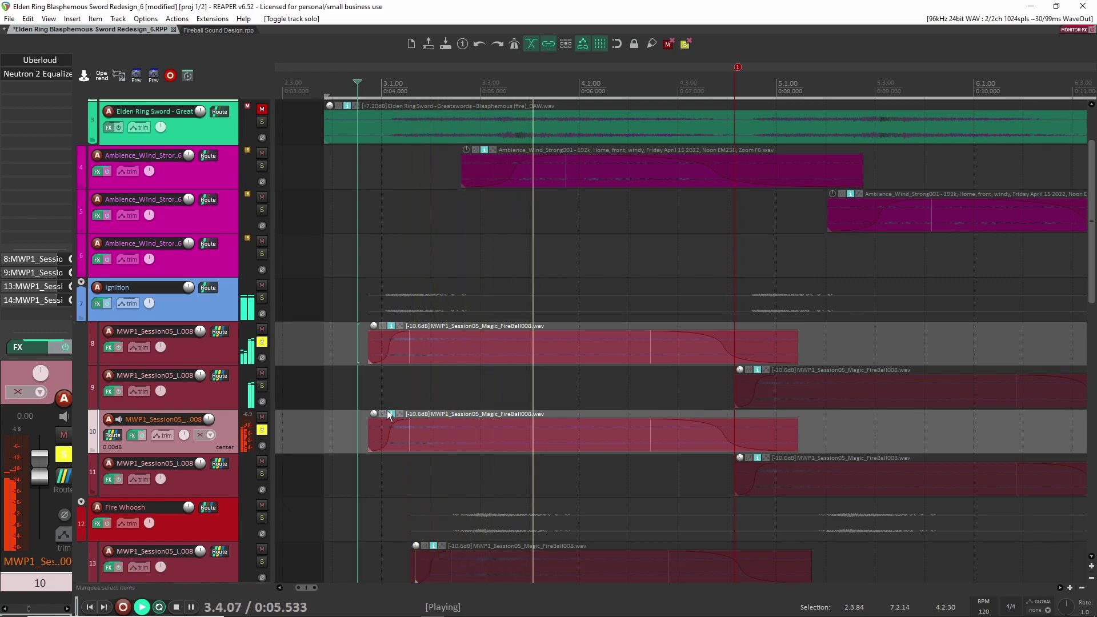
key(space)
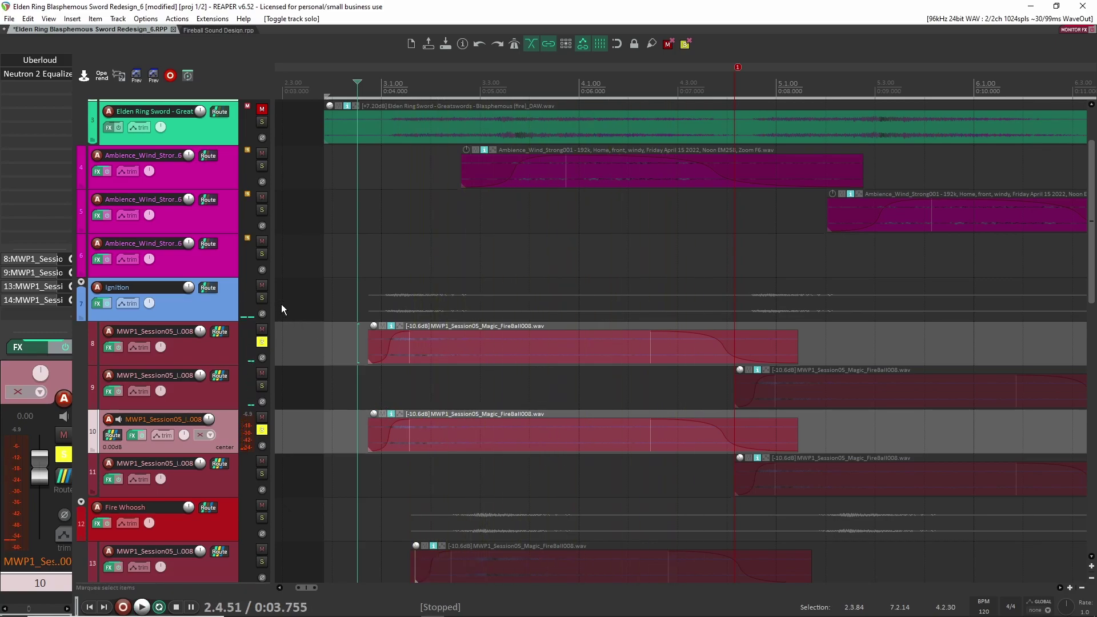
- Clear all track solos and solo the Ignition folder to play its combined layers against the video
click(686, 43)
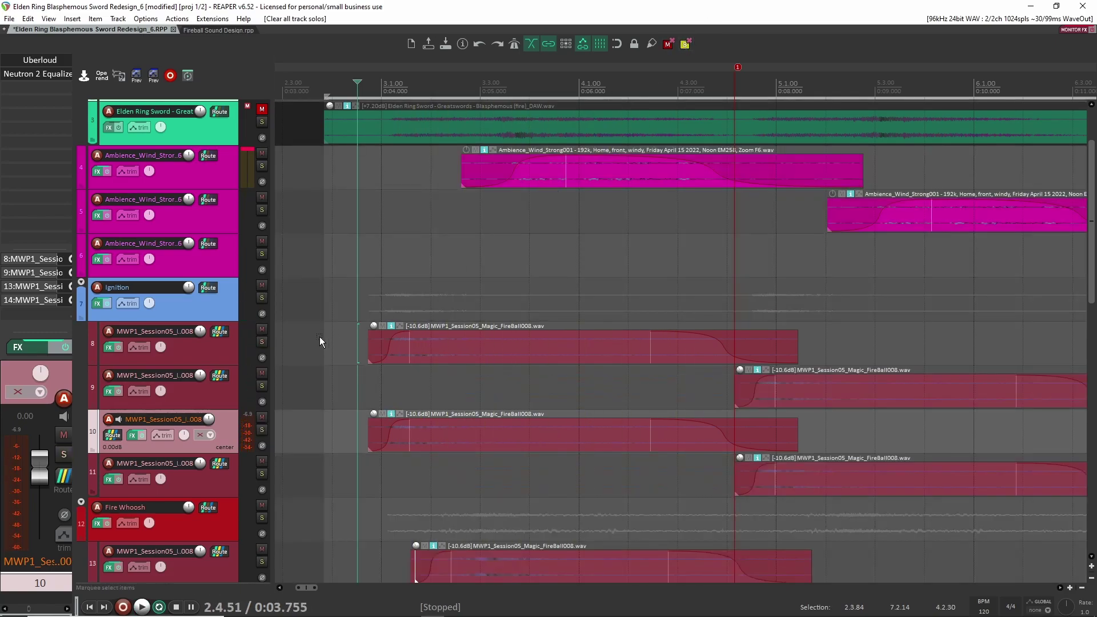
click(263, 299)
key(space)
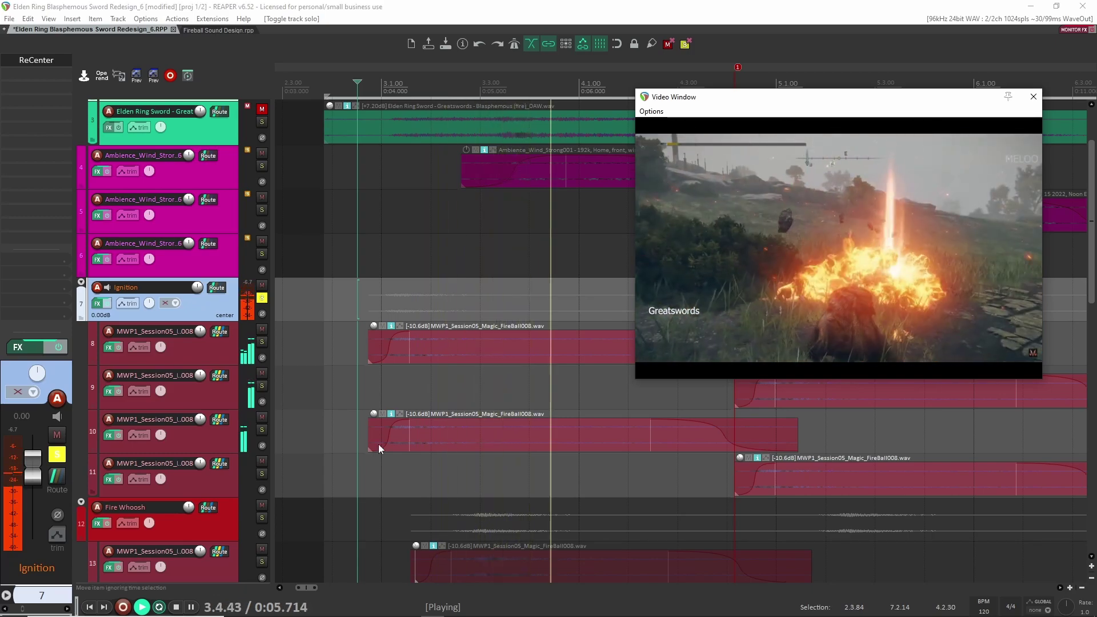
key(space)
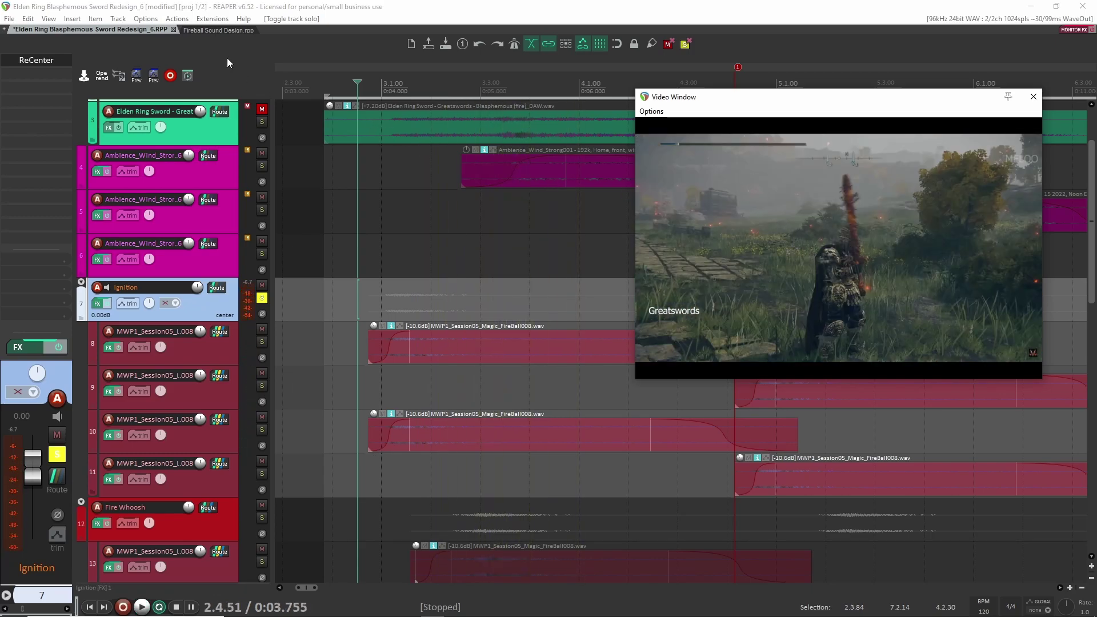
- Switch to the Fireball Sound Design project and close the Video Window
click(138, 45)
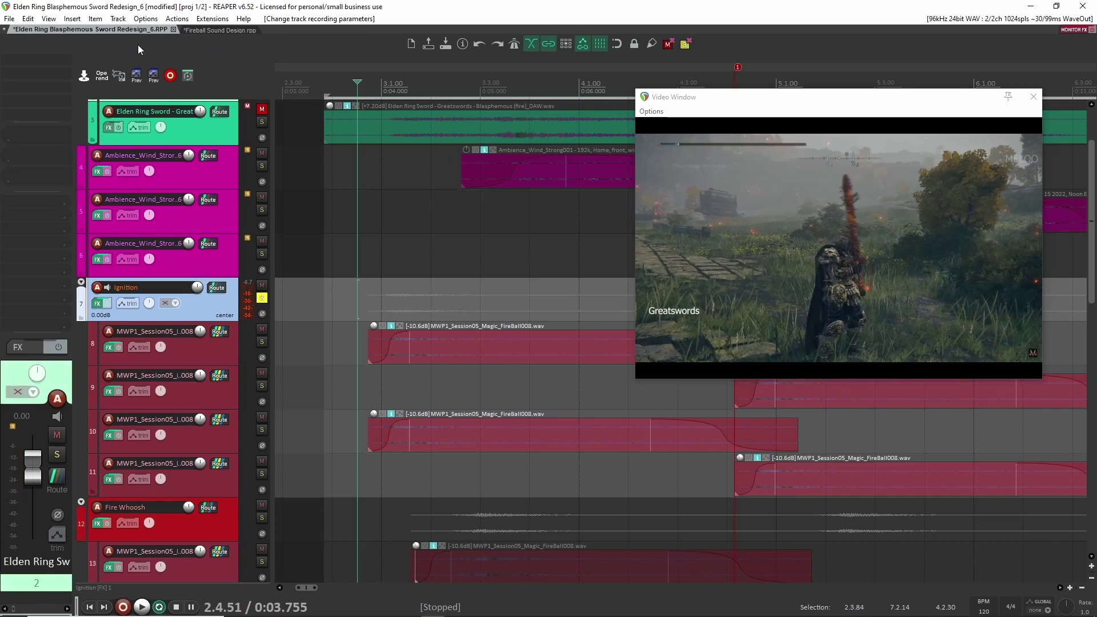
click(228, 31)
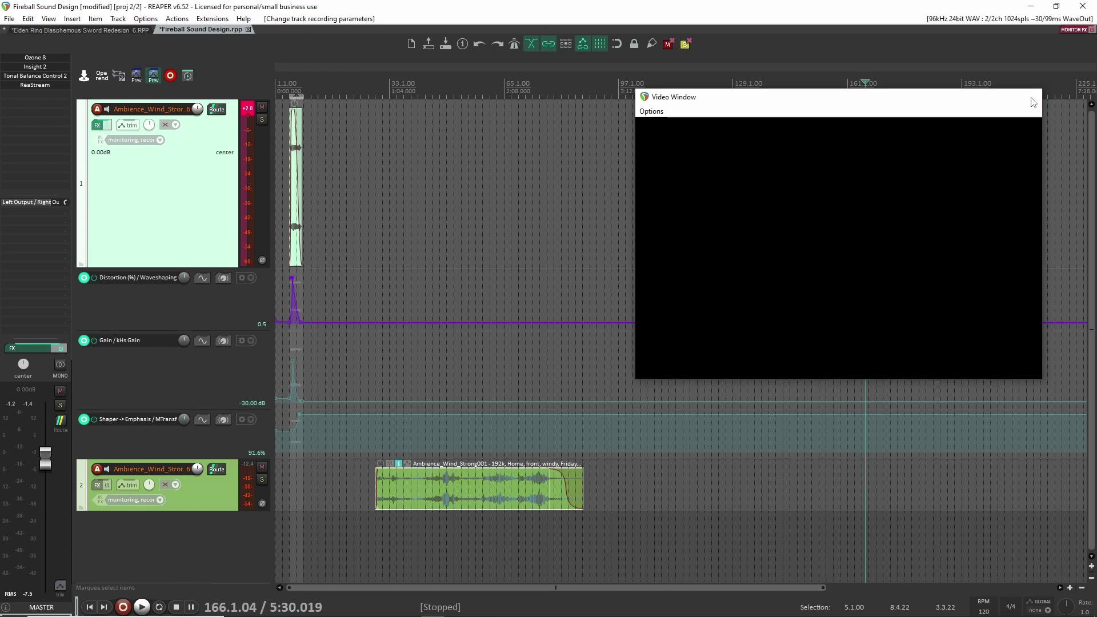
click(1033, 98)
- Play the unprocessed Ambience_Wind_Strong001 recording on track 2 from 30.2.64
scroll(503, 503, up, 5)
scroll(567, 481, left, 5)
scroll(557, 483, up, 3)
scroll(557, 483, left, 3)
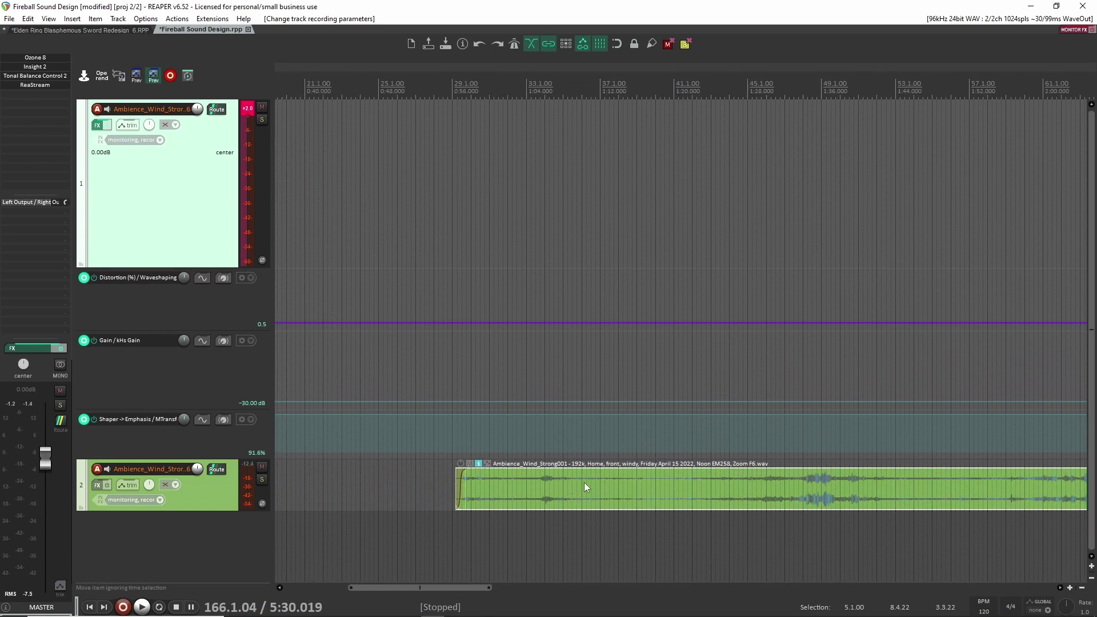
scroll(583, 483, up, 2)
click(437, 486)
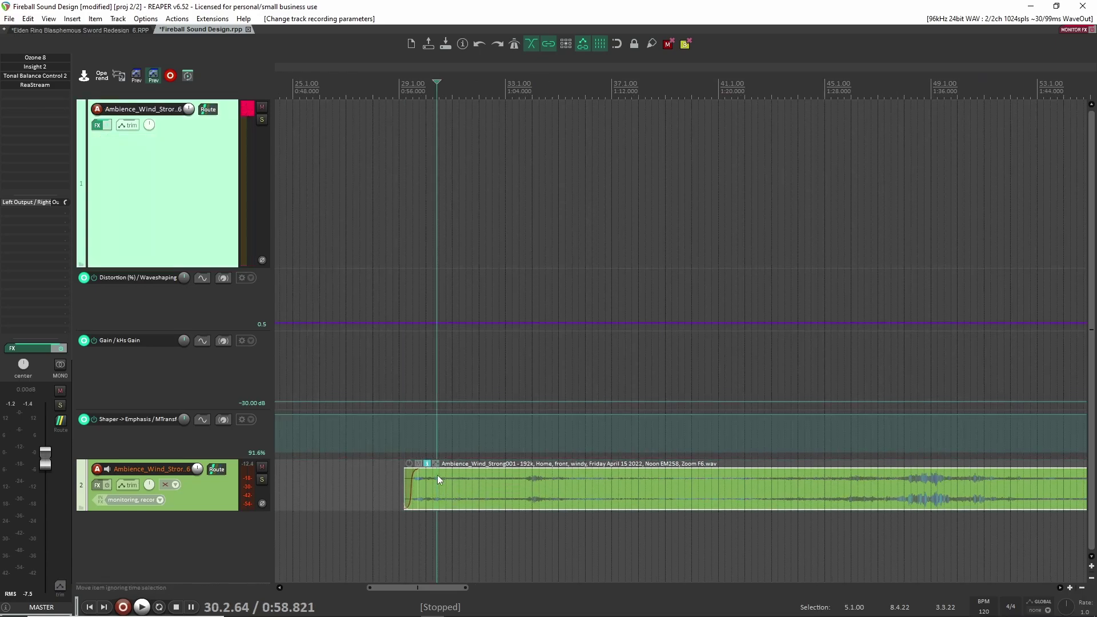
key(space)
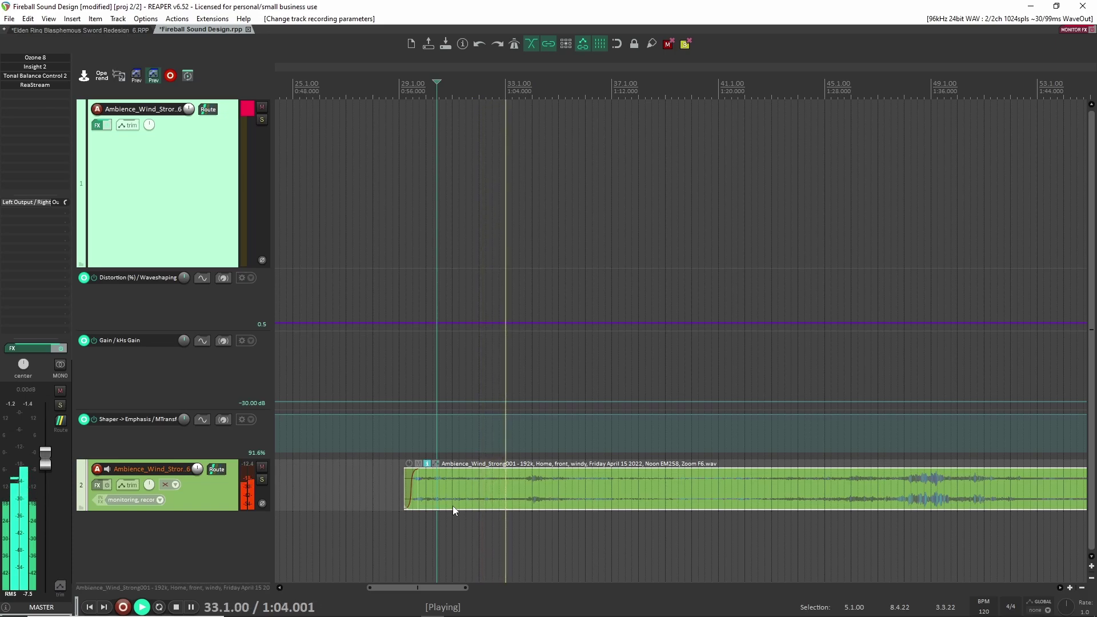
key(space)
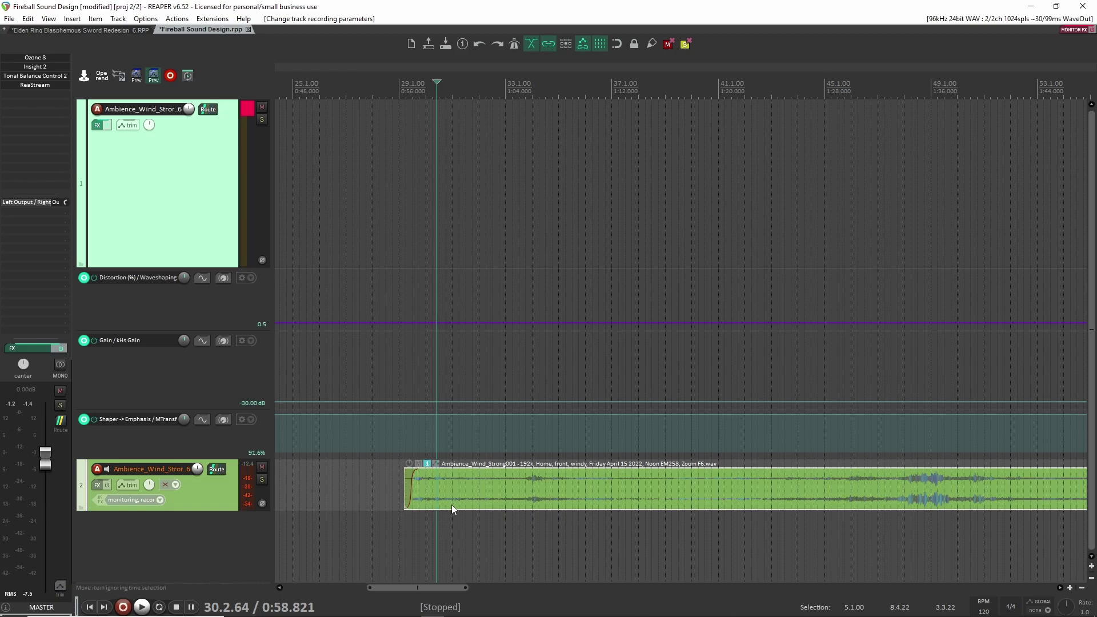
key(space)
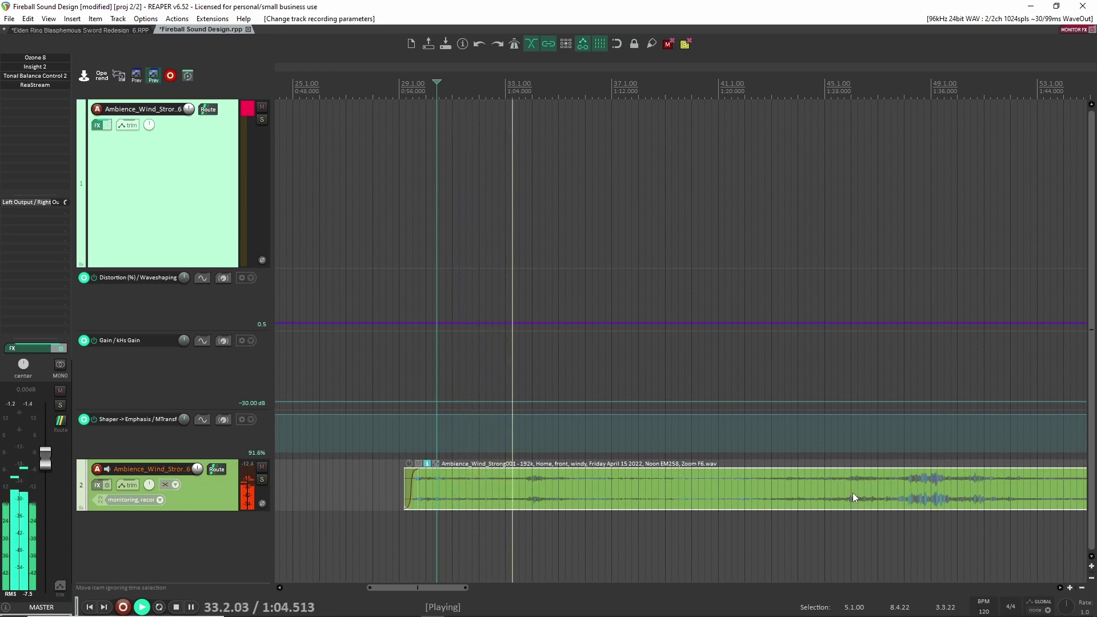
key(space)
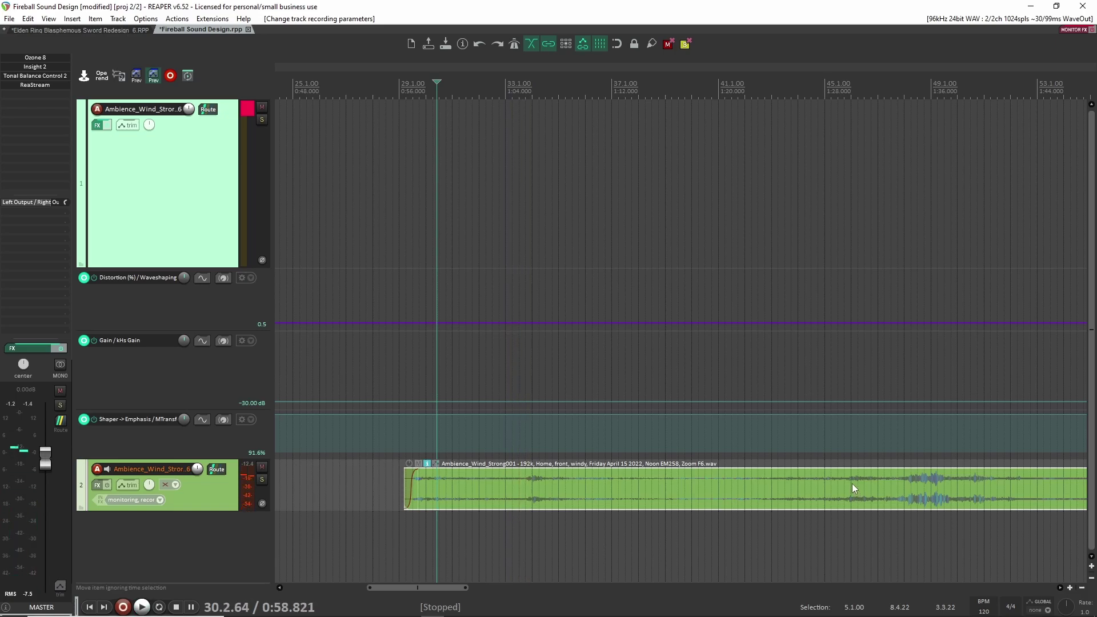
- Play the stronger wind gust in the track 2 recording from 45.3.70
click(843, 479)
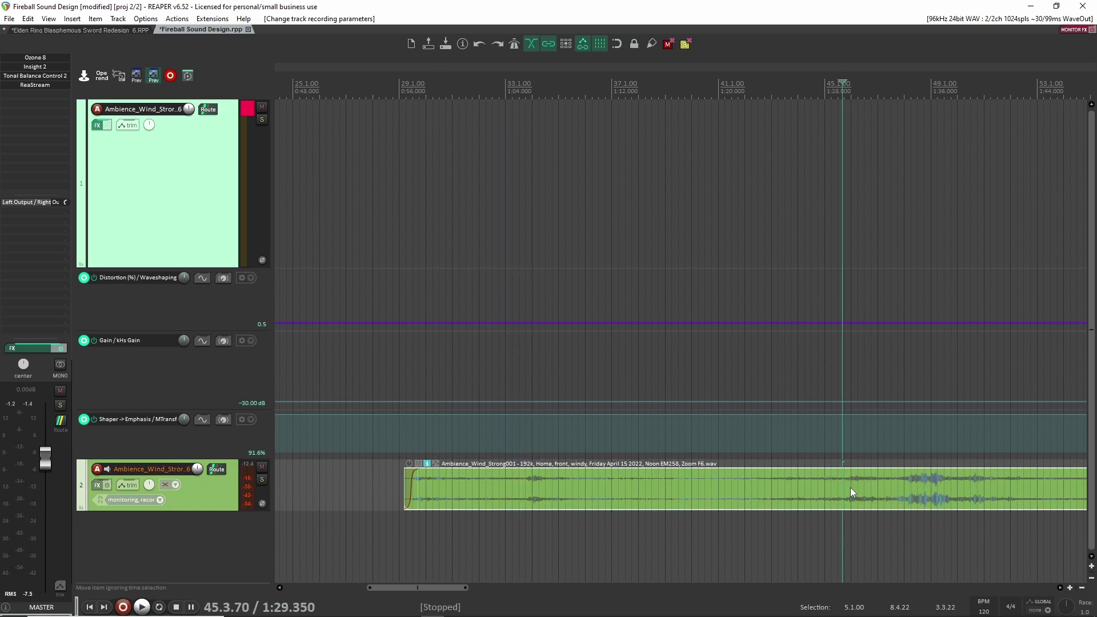
scroll(852, 486, right, 3)
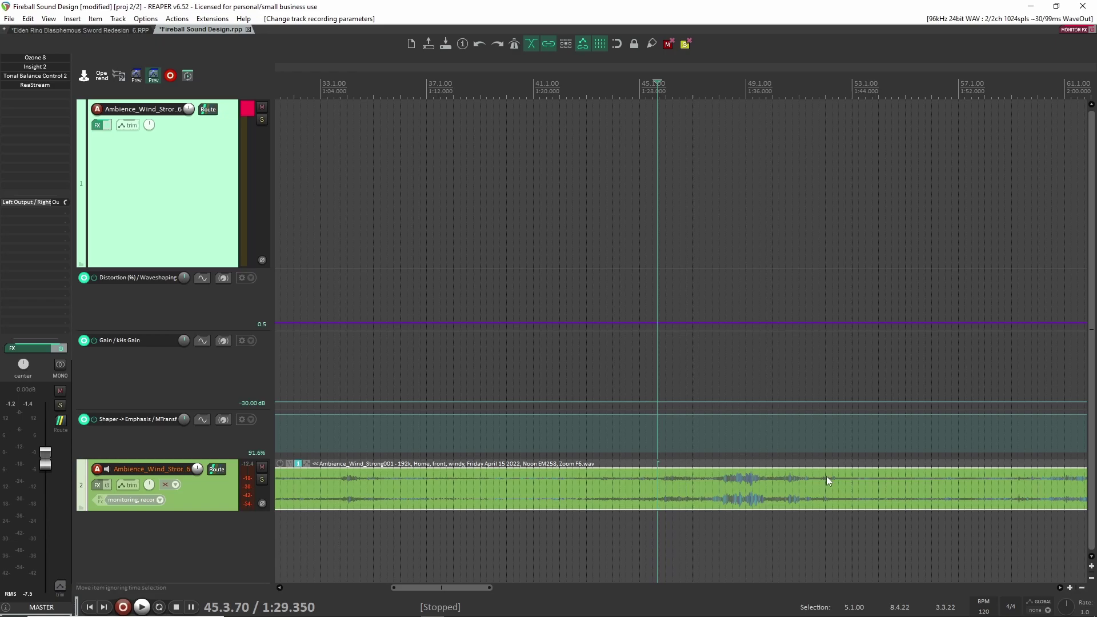
key(space)
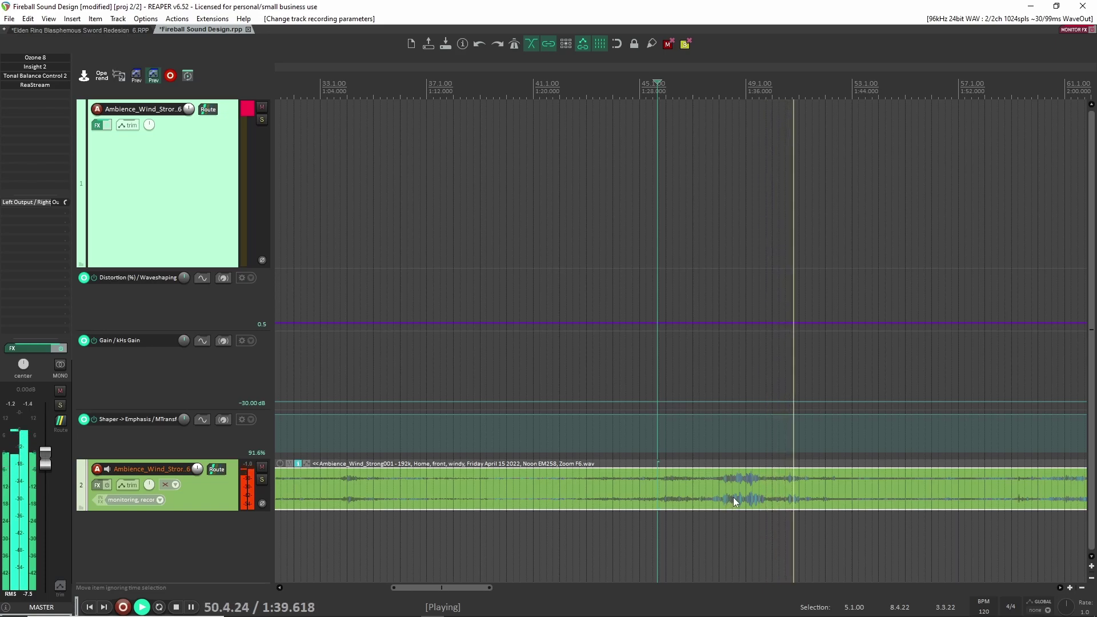
key(space)
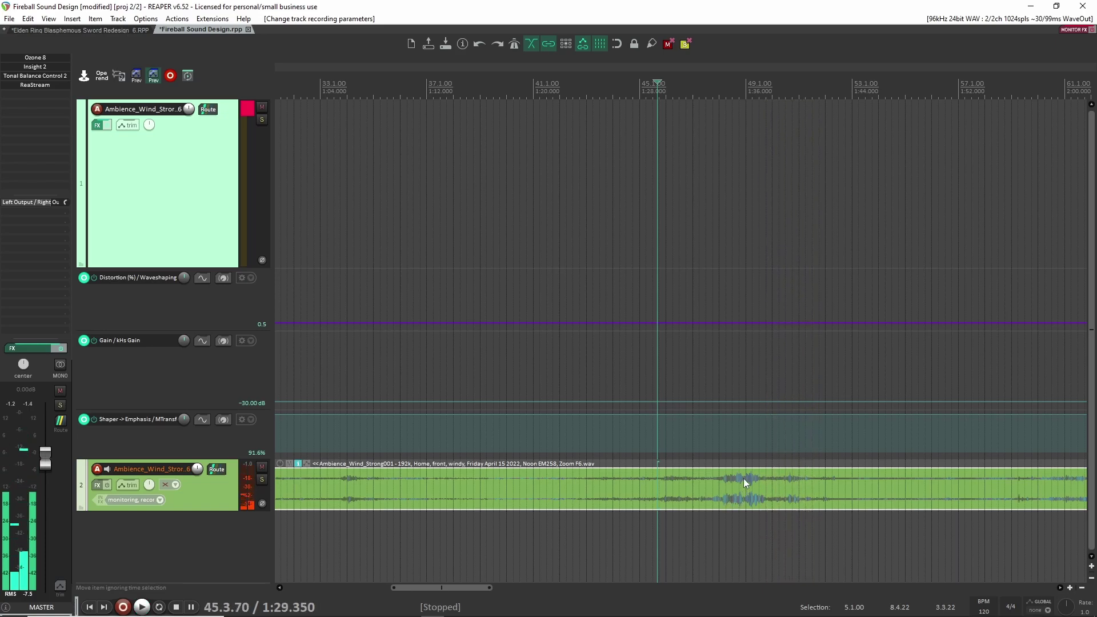
- Place the edit cursor at 5.1.00, the start of the faded wind item on track 1
scroll(722, 466, down, 5)
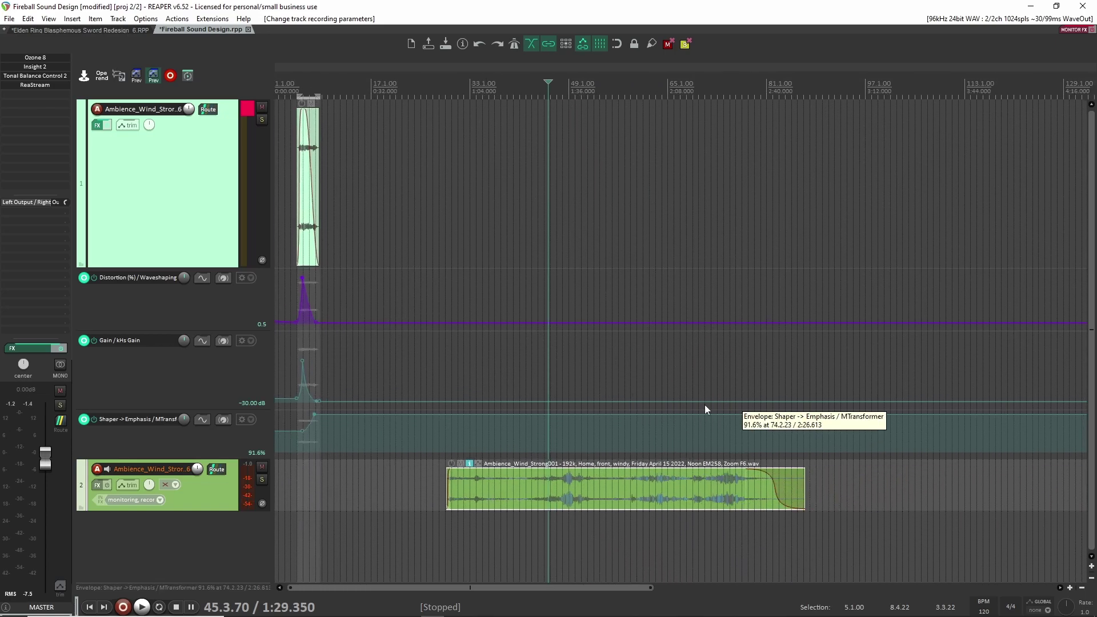
scroll(329, 285, up, 4)
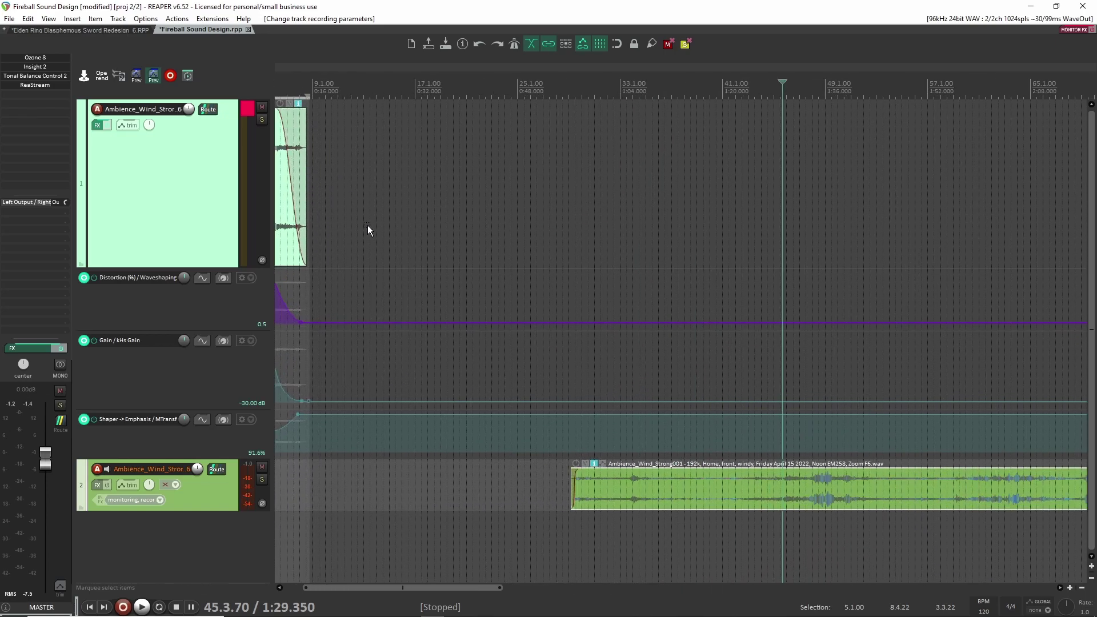
scroll(360, 223, up, 4)
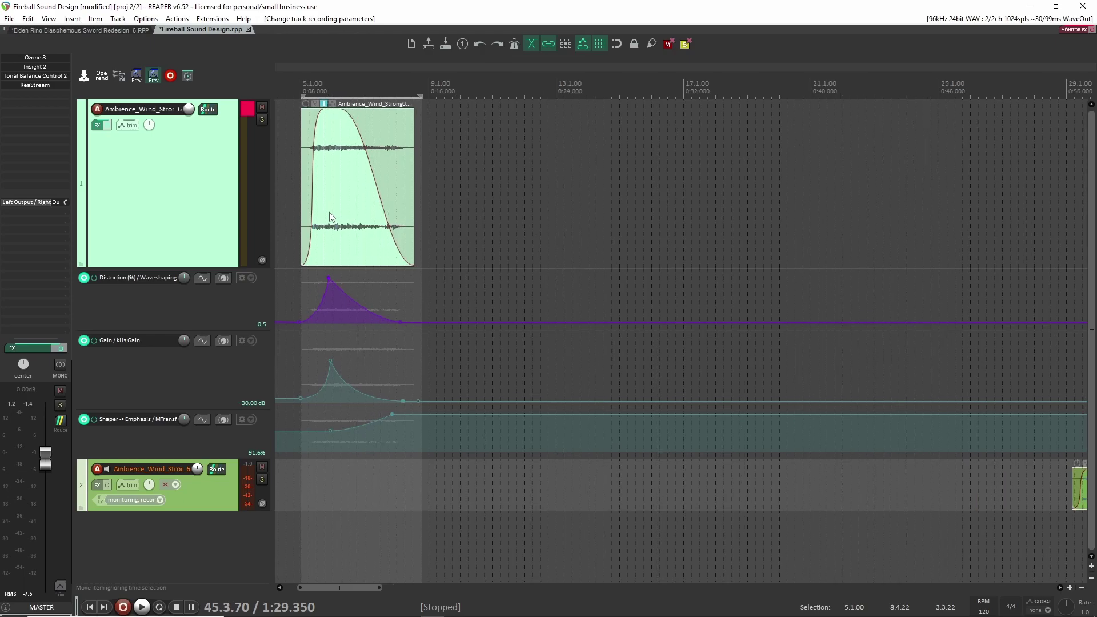
scroll(331, 217, up, 2)
scroll(578, 245, left, 3)
click(415, 222)
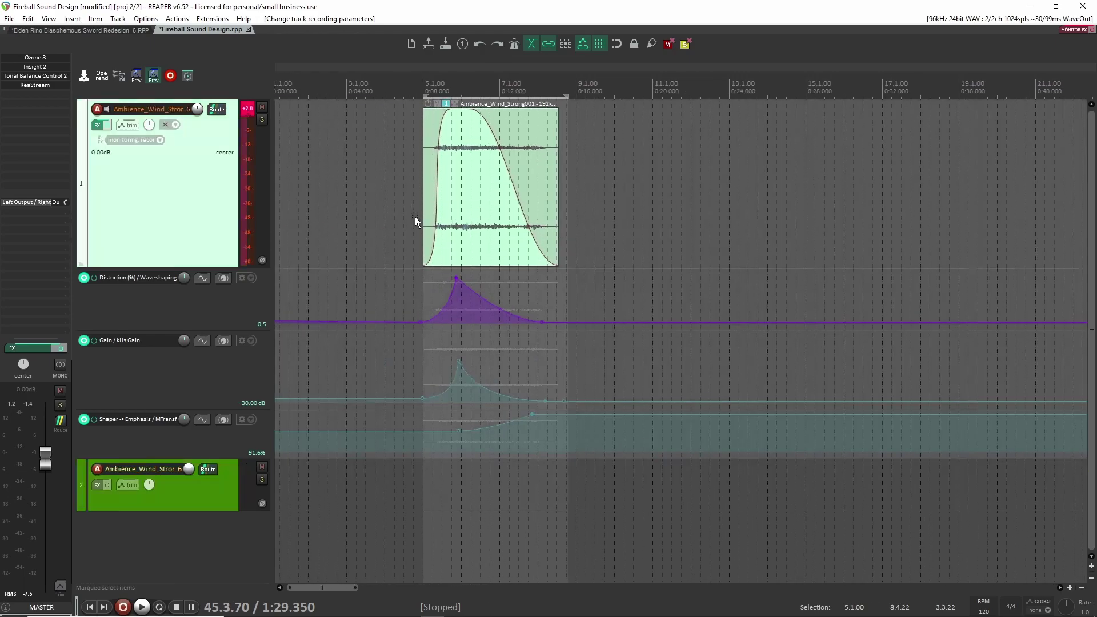
click(417, 217)
scroll(420, 215, up, 3)
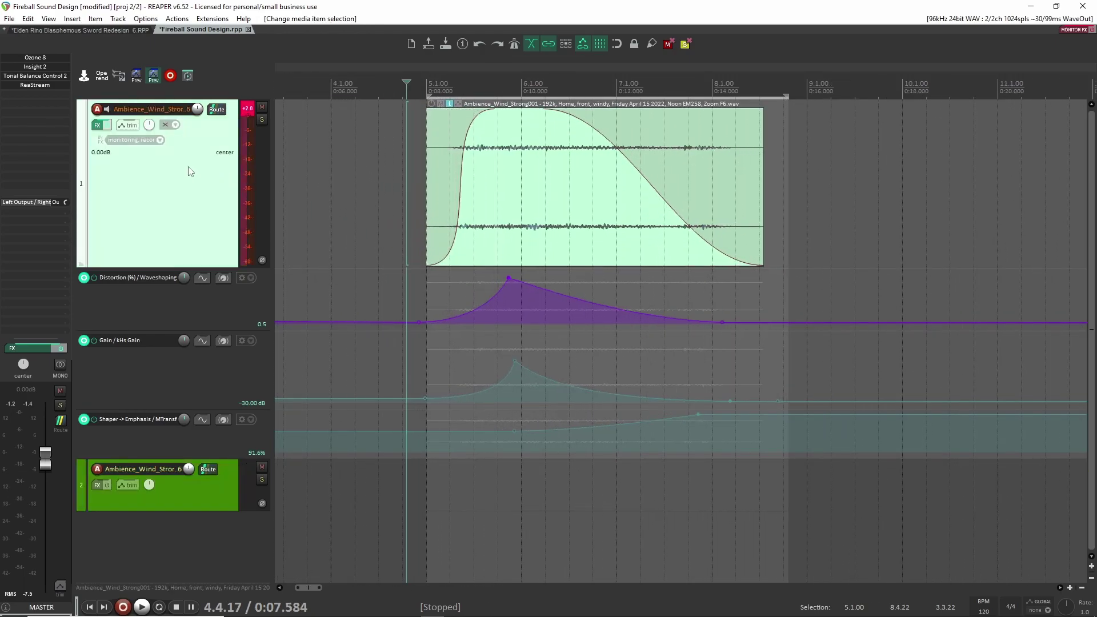
click(427, 212)
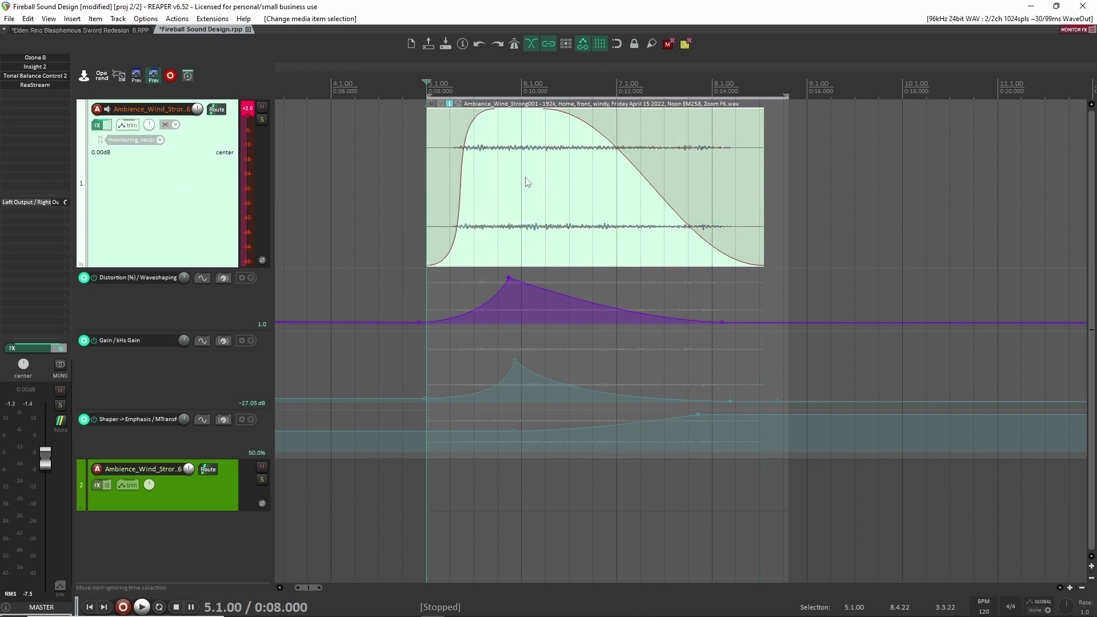
- Slip the audio contents inside the wind item on track 1 and play the result from 5.1.00
scroll(751, 280, down, 5)
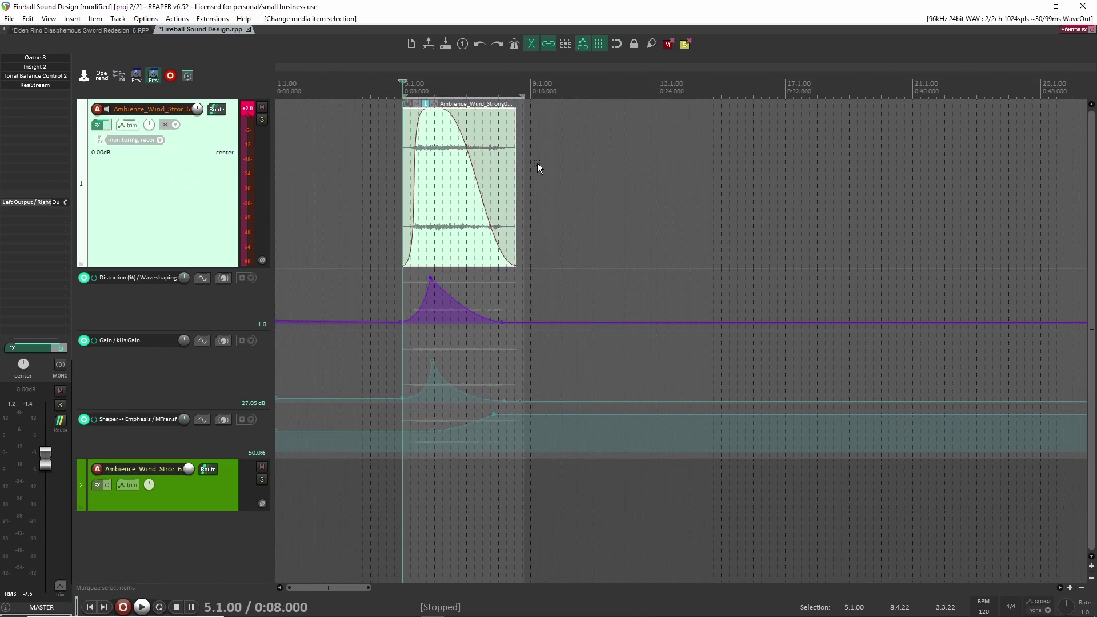
scroll(460, 137, up, 5)
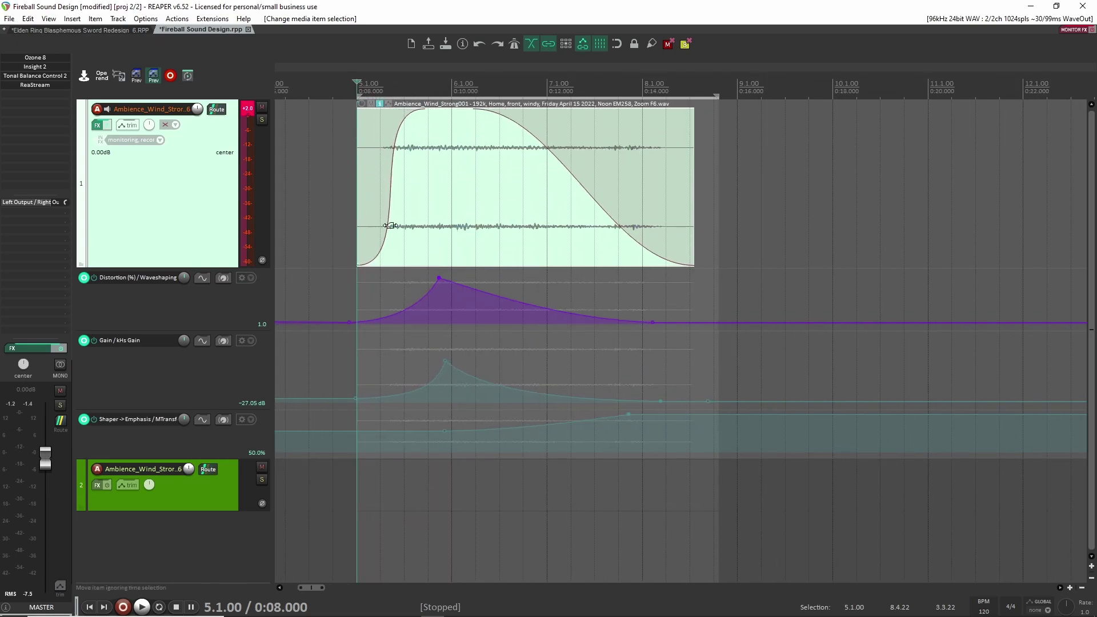
drag(540, 231, 620, 239)
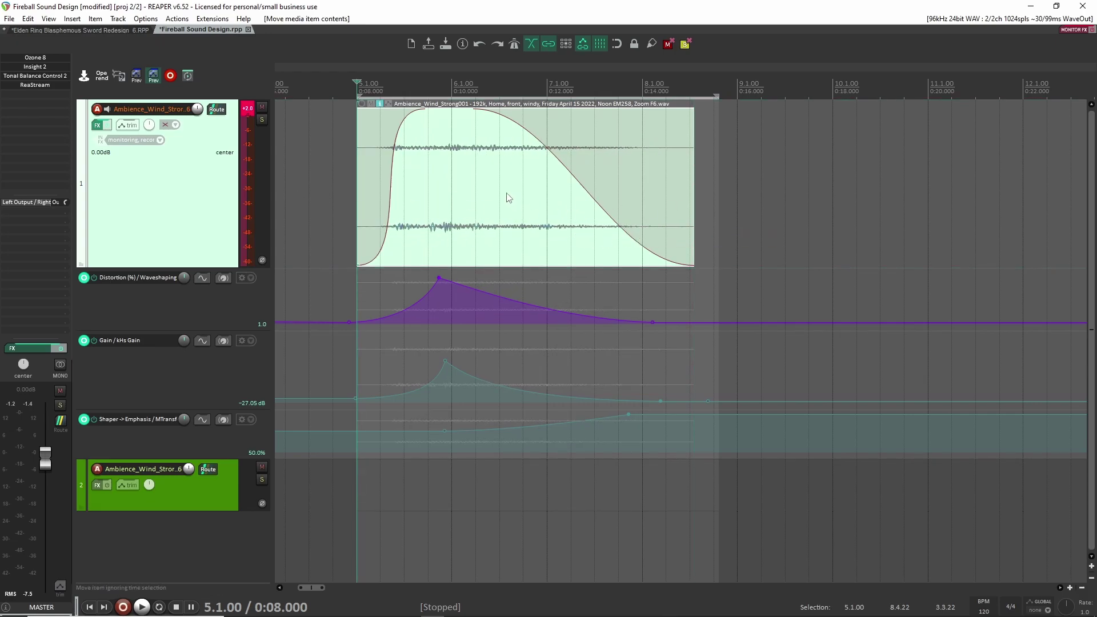
key(space)
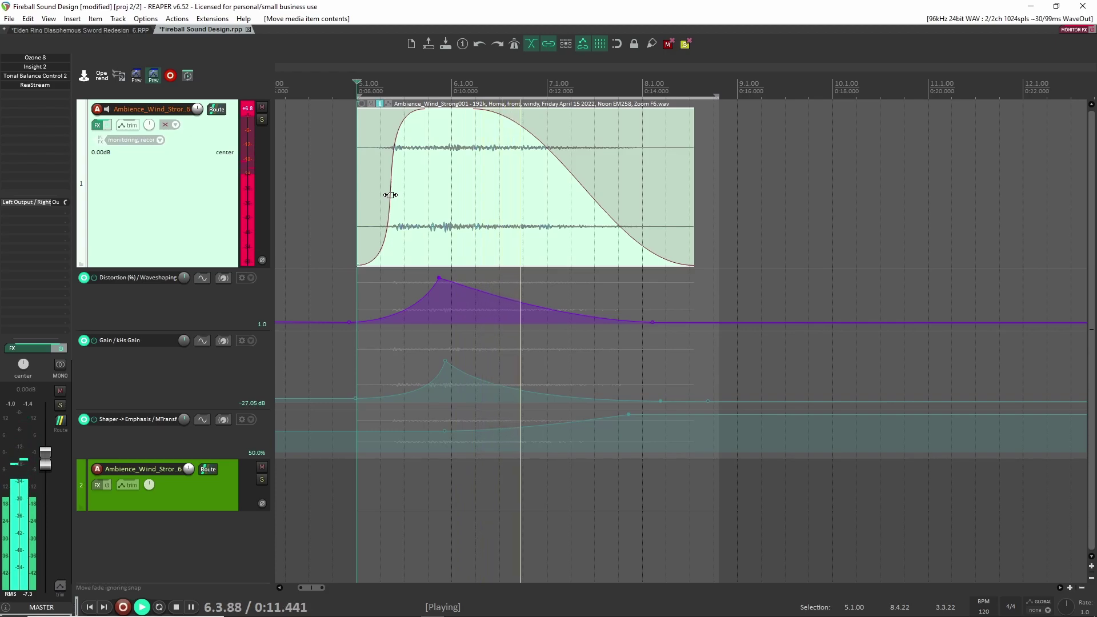
key(space)
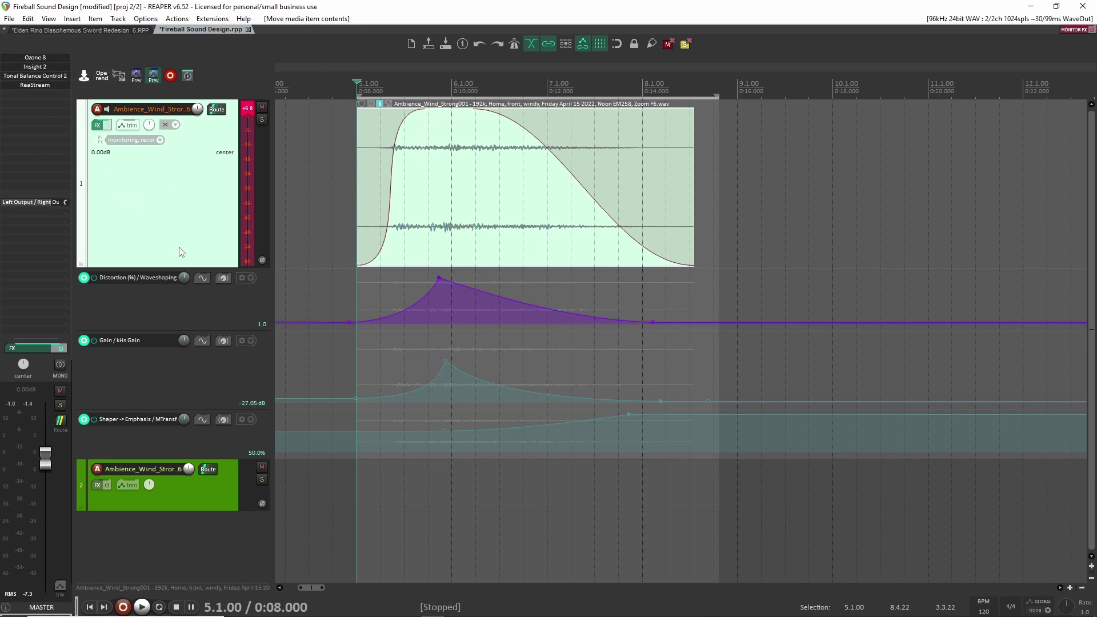
- Isolate Waveshaping Distortion on track 1 by bypassing its other effects, and play the wind item from 5.1.22 with the distortion display open
click(186, 305)
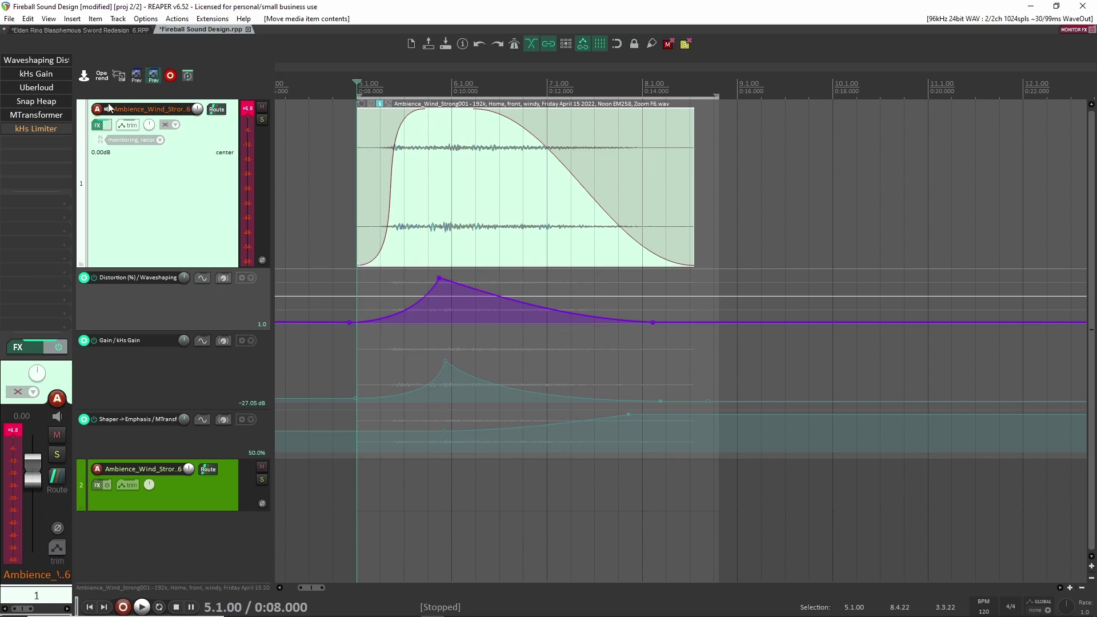
click(36, 60)
drag(111, 48, 367, 73)
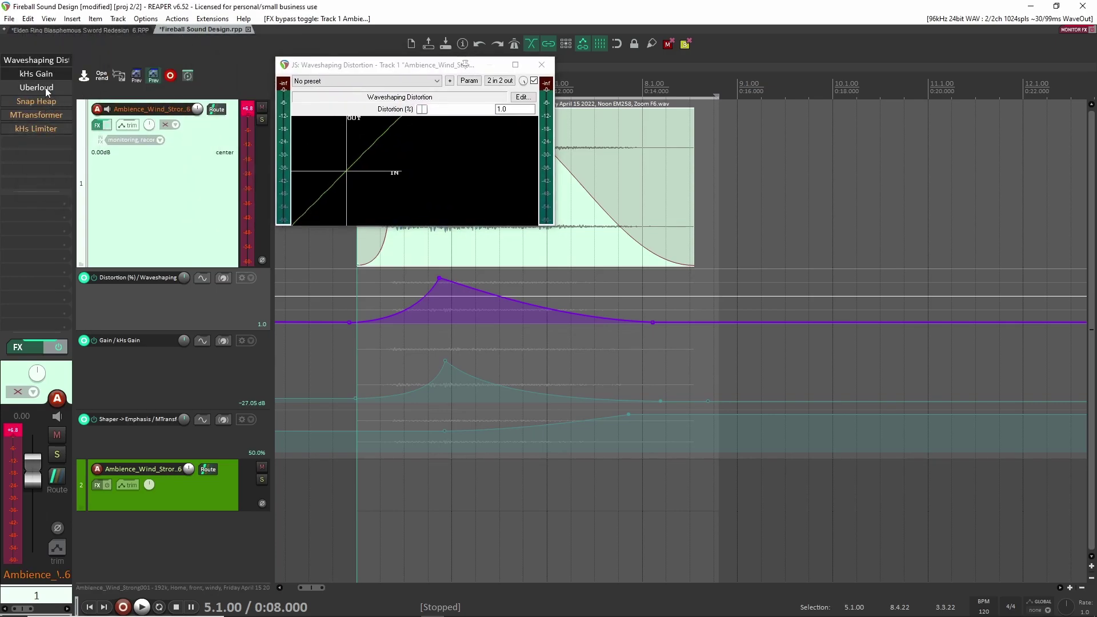
drag(394, 70, 816, 131)
click(362, 208)
key(space)
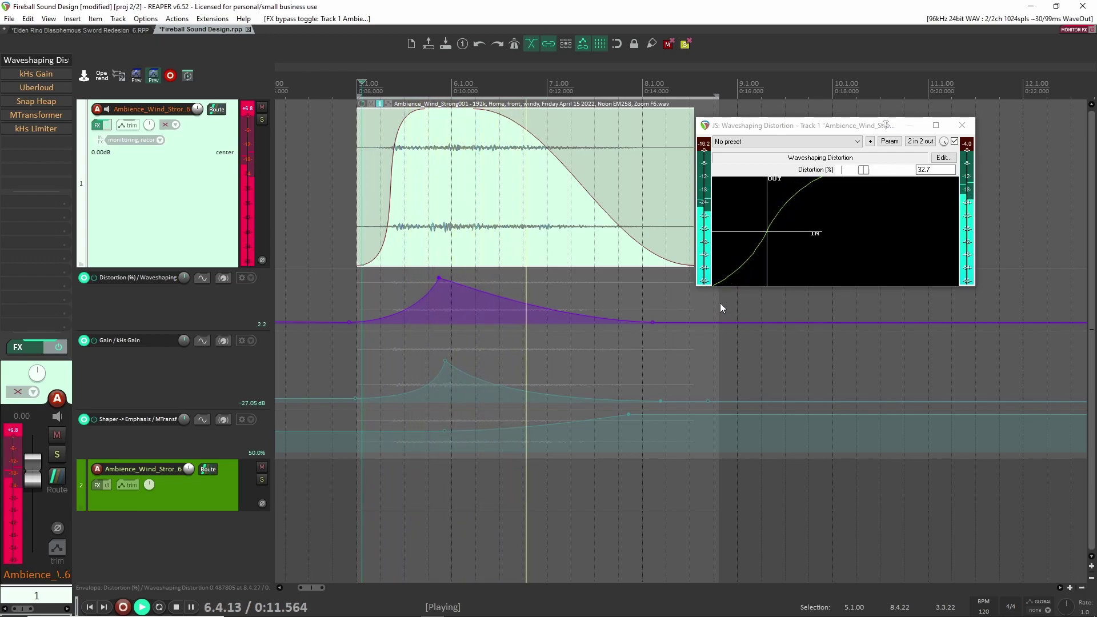
key(space)
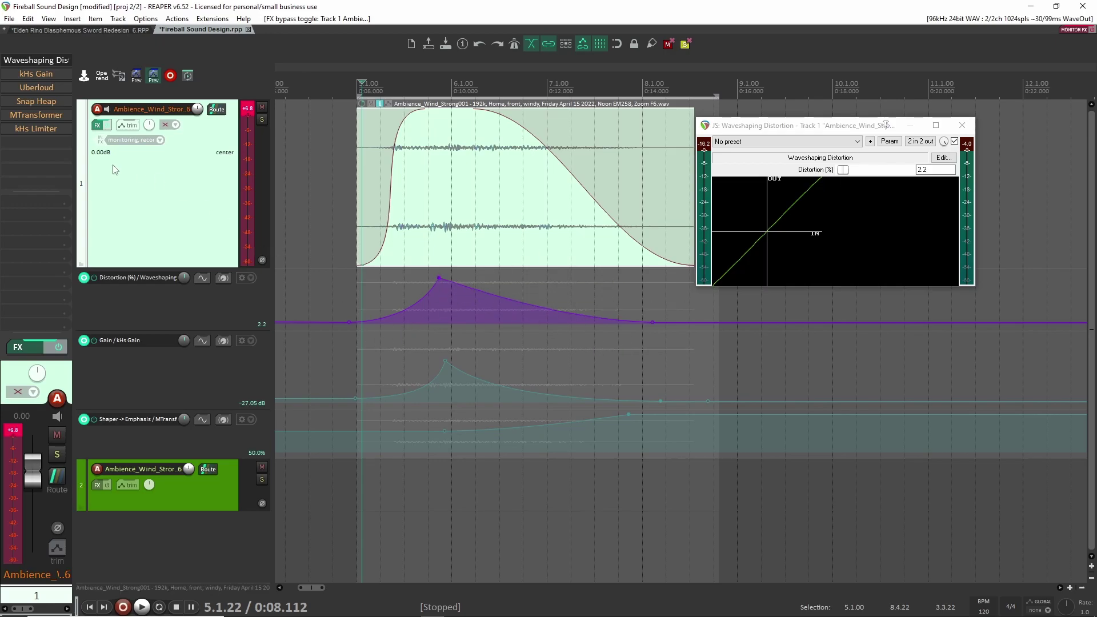
- Enable kHs Gain on track 1 and play the item with its readout open, then close both effect windows
click(48, 82)
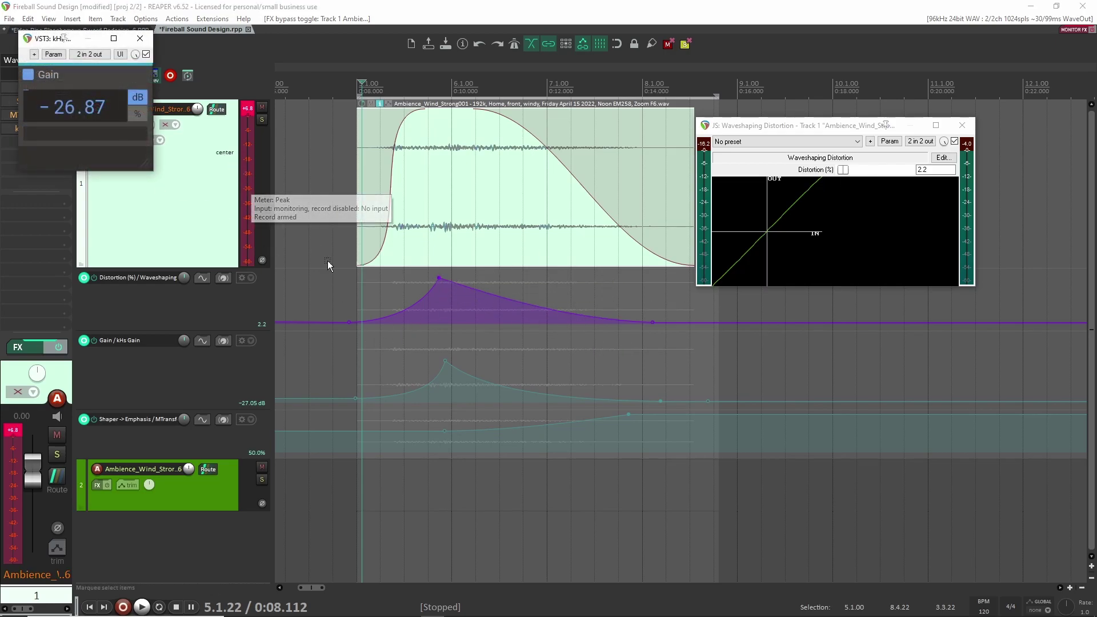
key(space)
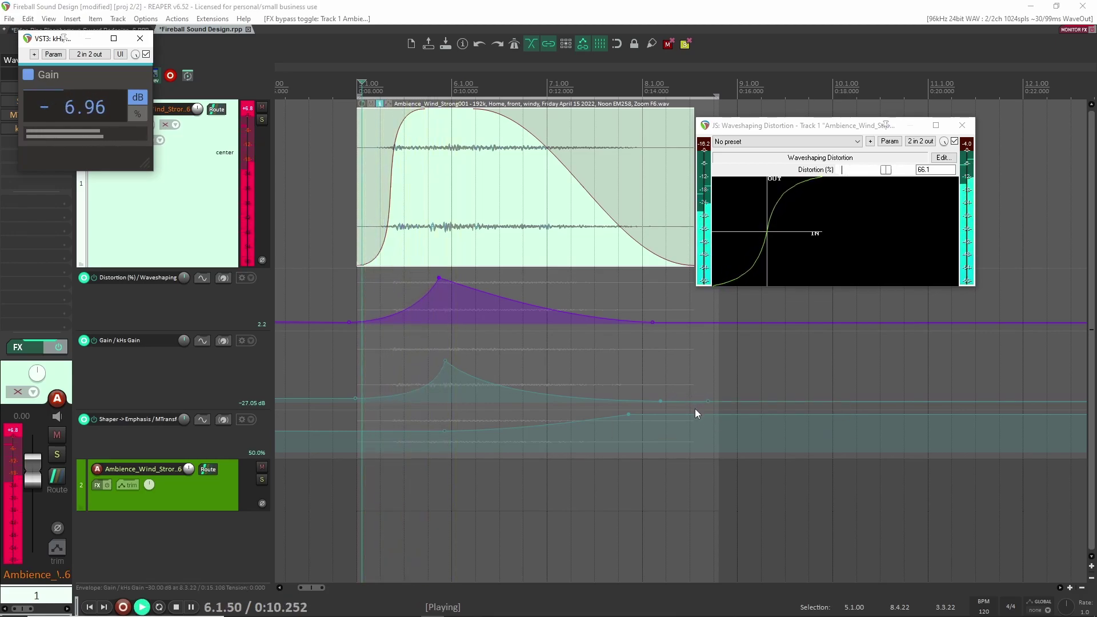
key(space)
click(140, 38)
click(963, 125)
- Enable Uberloud on track 1 and play the wind item with its 3-Band settings open
shift+click(36, 88)
click(36, 88)
key(space)
drag(751, 141, 869, 125)
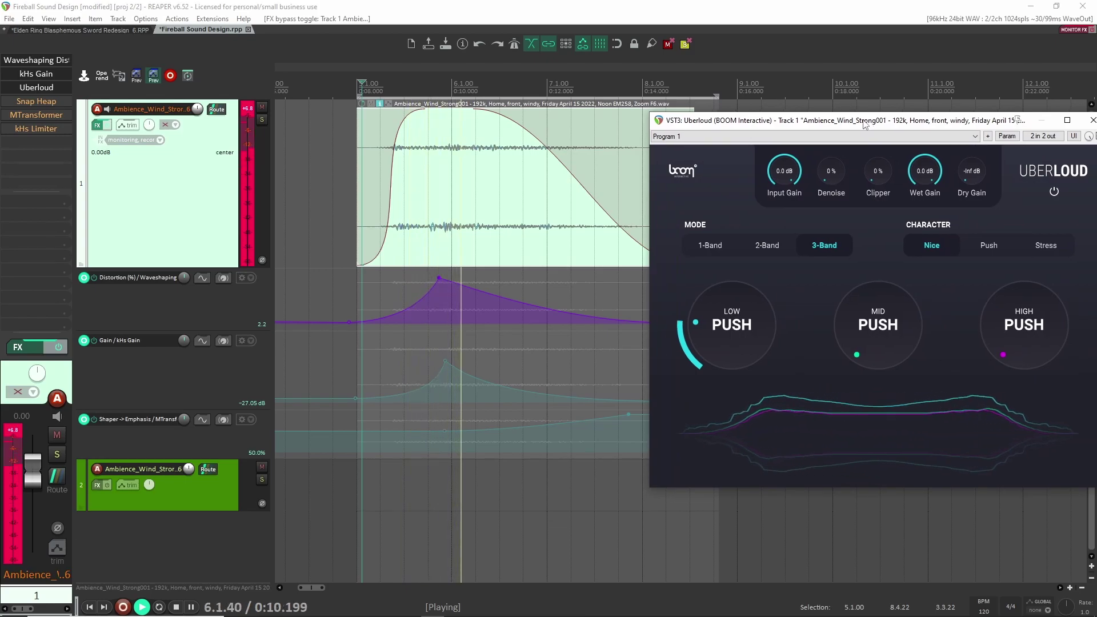
key(space)
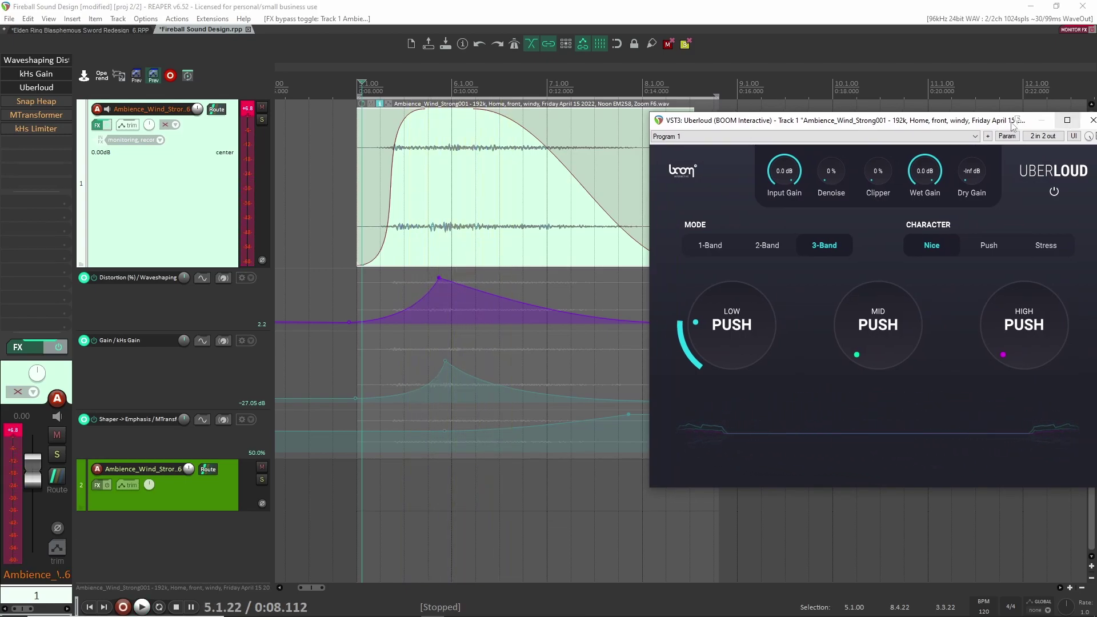
drag(971, 124, 884, 120)
click(1007, 117)
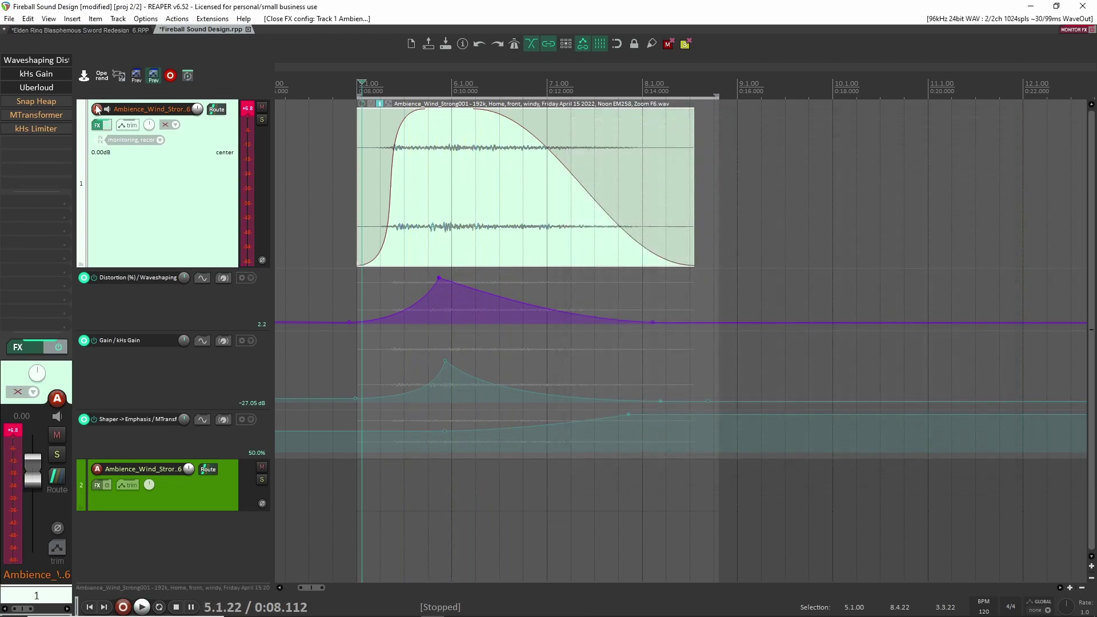
- Enable Snap Heap on track 1, inspect its low-pass Filter during playback, and replay the item with the plugin window closed
click(36, 101)
drag(312, 35, 782, 88)
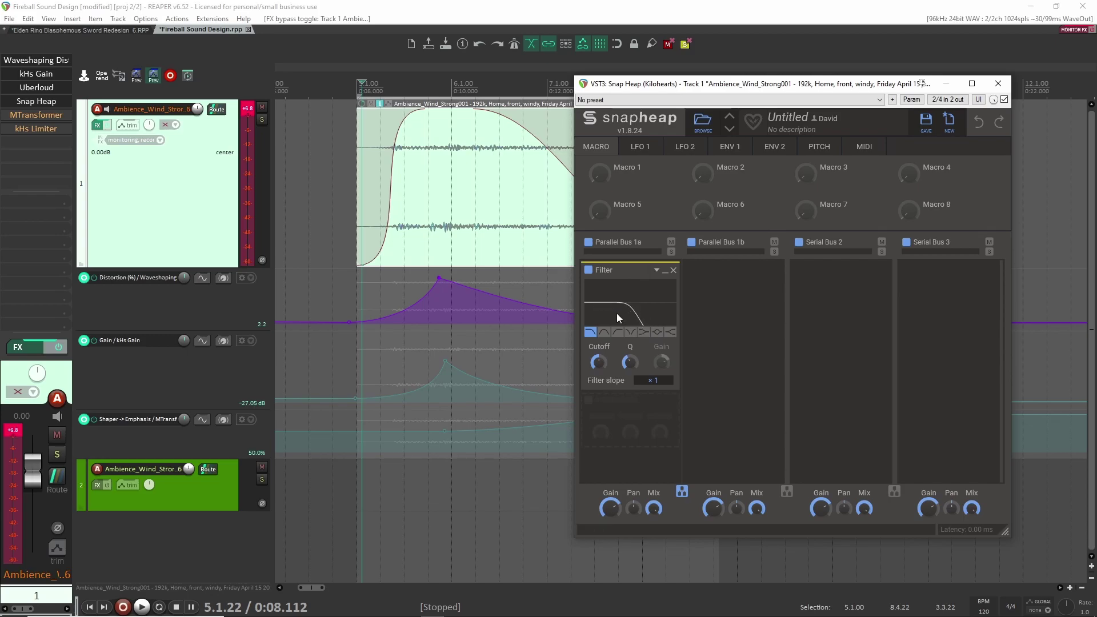
key(space)
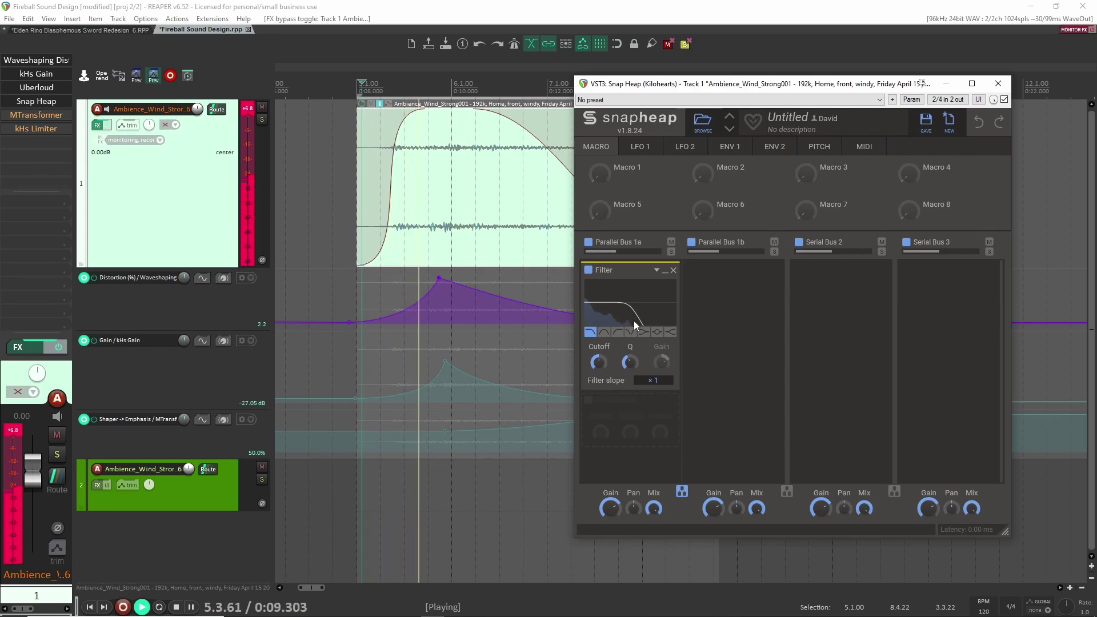
key(space)
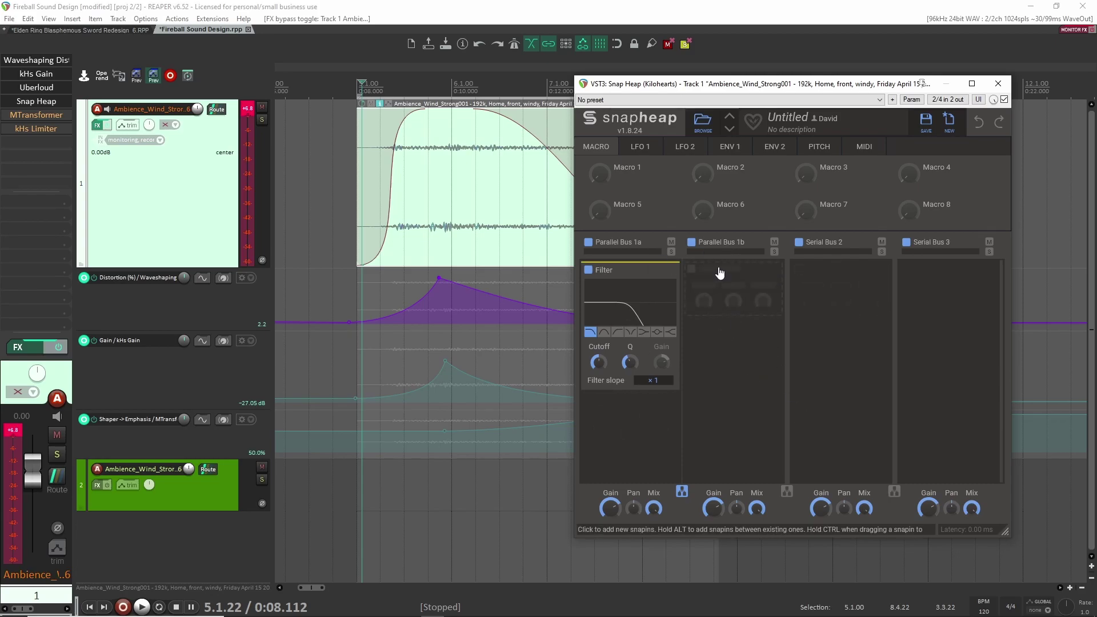
click(998, 84)
key(space)
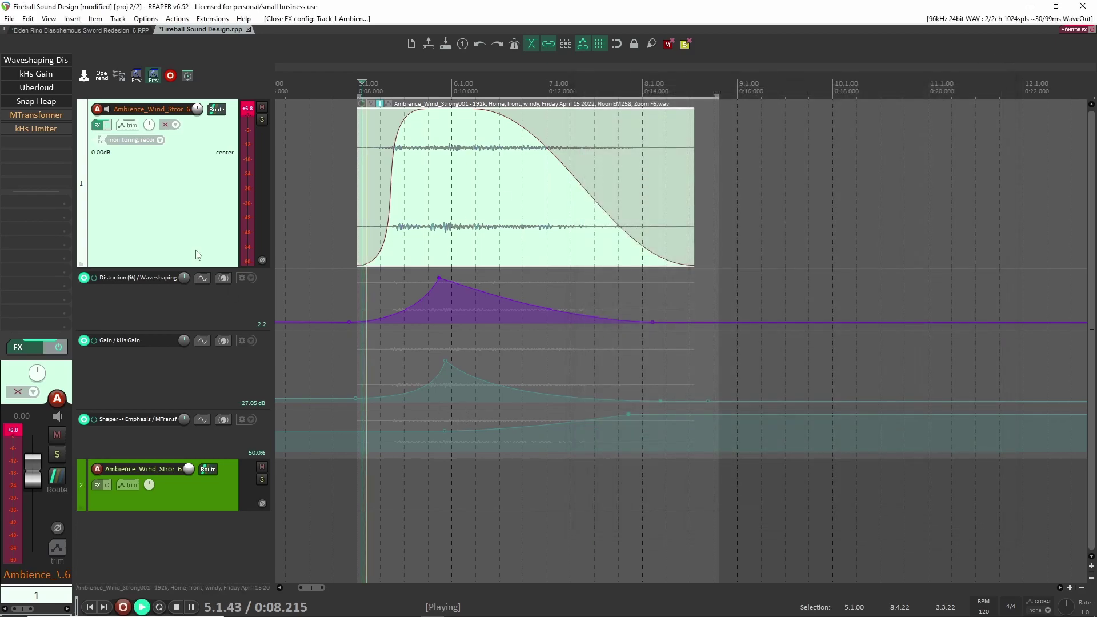
key(space)
- Enable MTransformer on track 1 and open its Frequency shaping settings beside the wind item
shift+click(42, 115)
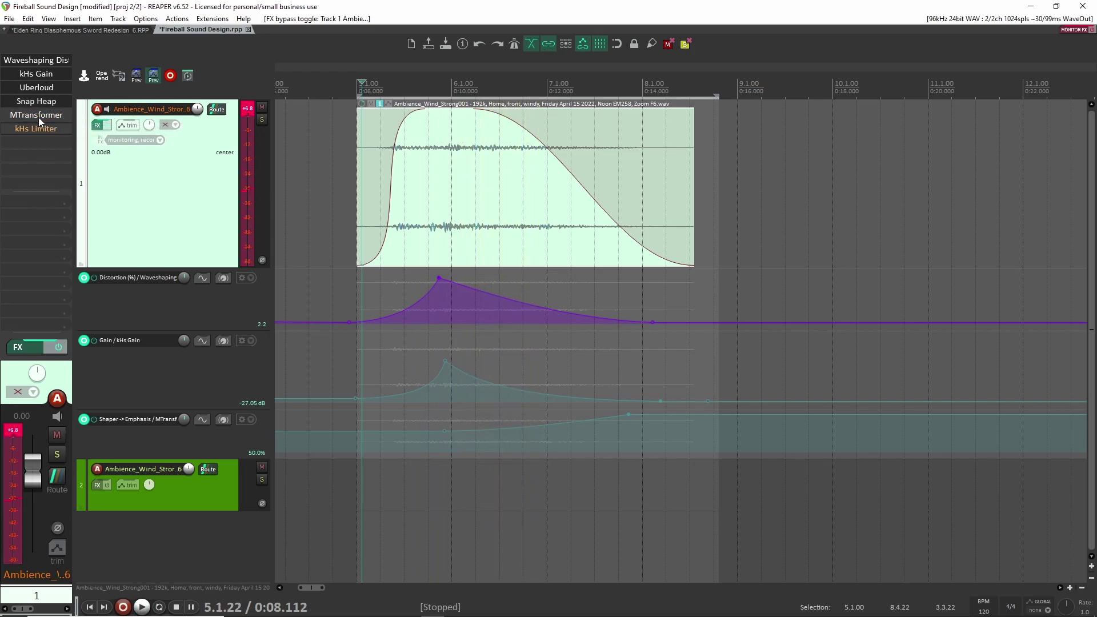
click(42, 115)
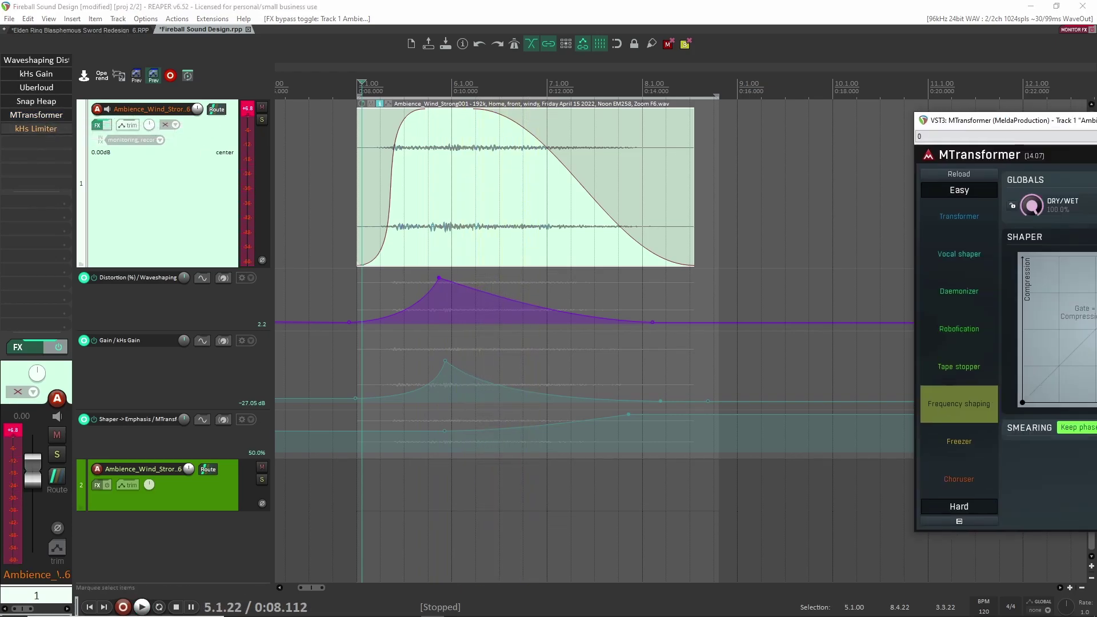
drag(556, 127, 499, 113)
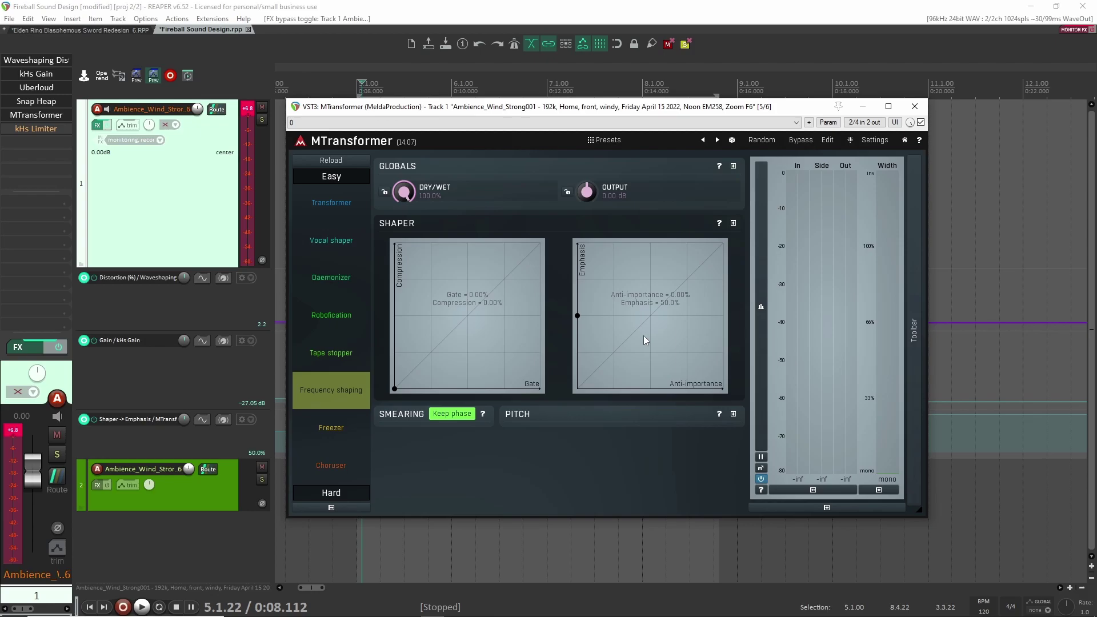
drag(663, 107, 800, 169)
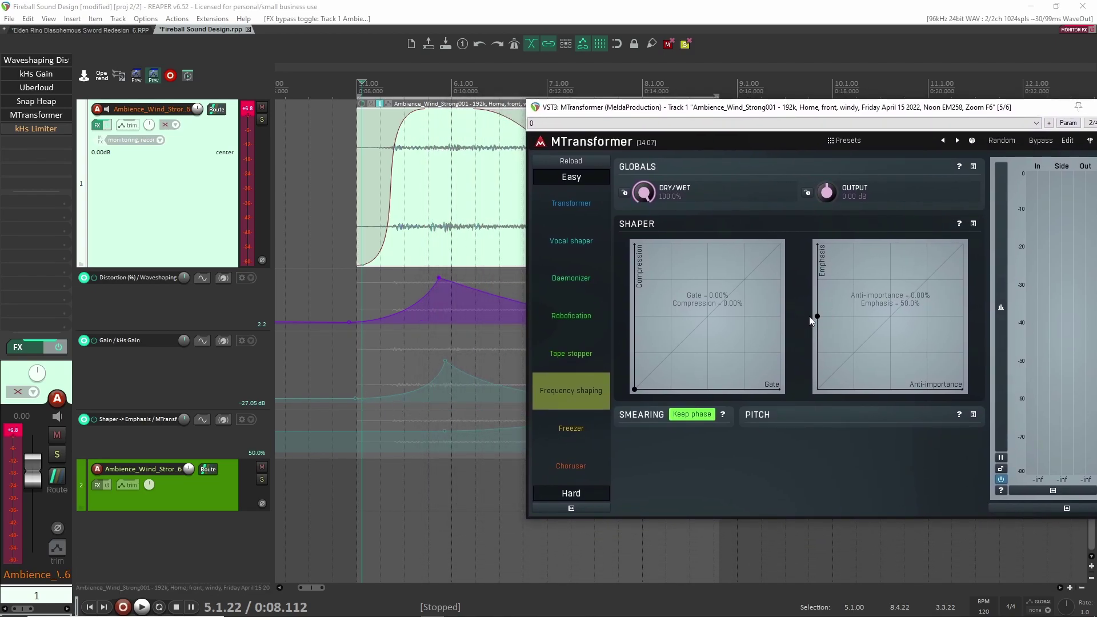
- Play the wind item from 5.1.22 to examine MTransformer's automated Emphasis control, then close the plugin window
mouse_move(817, 316)
mouse_down()
mouse_move(817, 300)
mouse_move(817, 316)
mouse_up()
key(space)
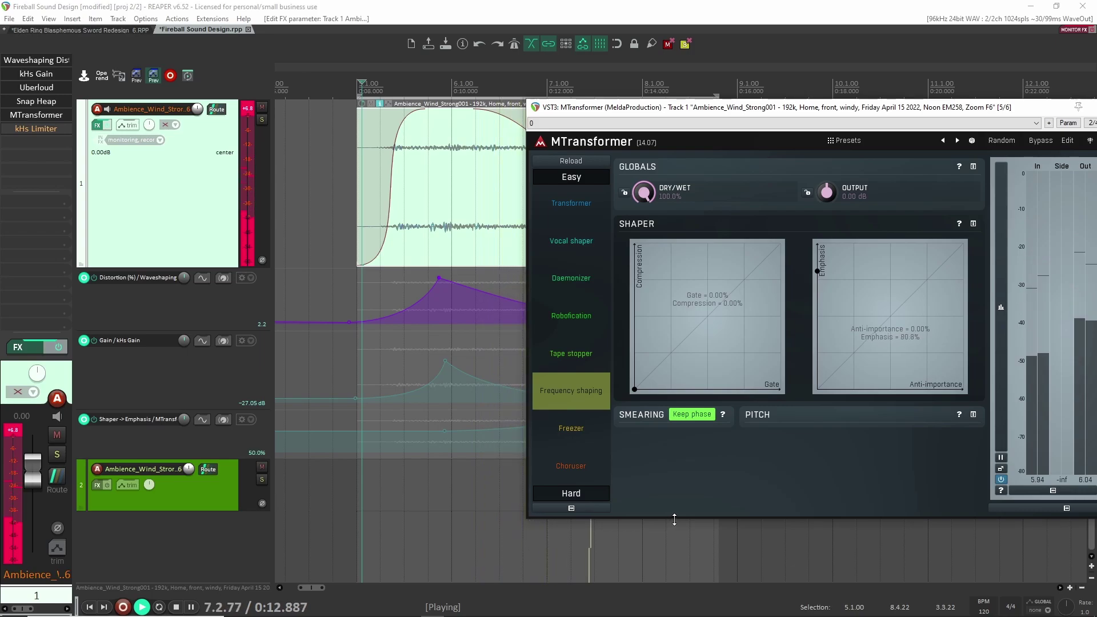
key(space)
drag(962, 118, 794, 142)
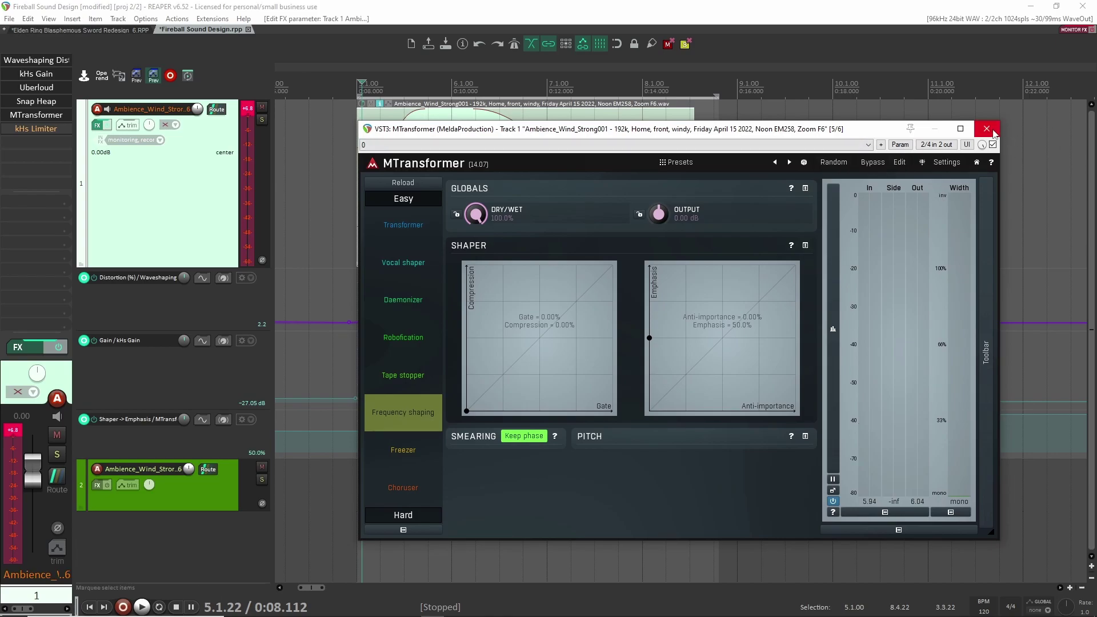
click(991, 132)
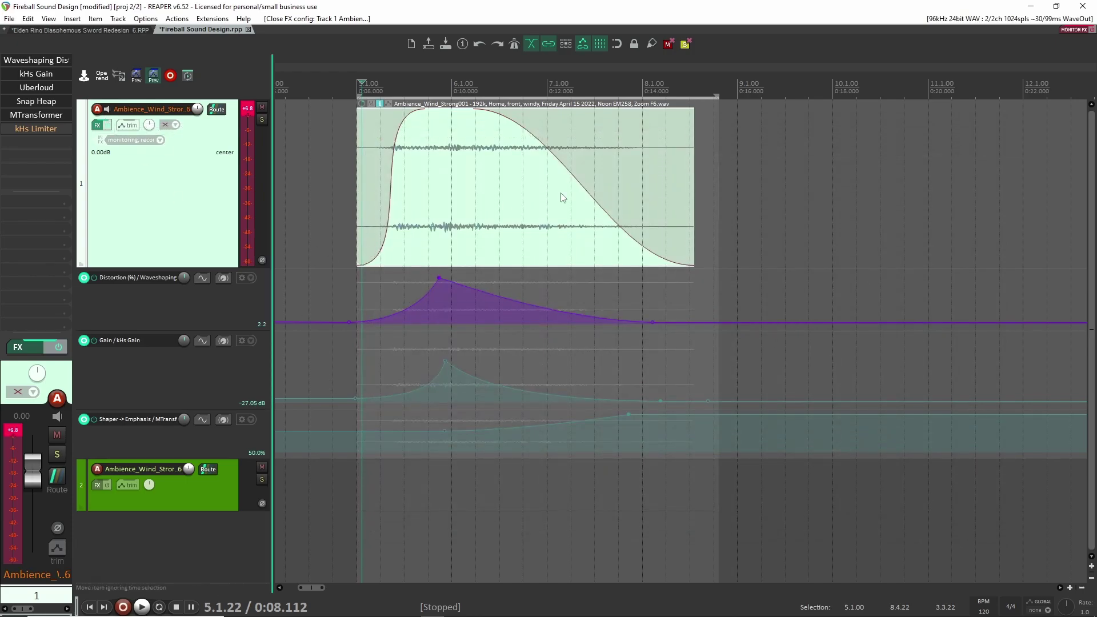
- Slip the audio contents of track 1's wind item so a strong gust lines up with the automation peaks, and play it
scroll(545, 199, down, 3)
drag(504, 216, 437, 220)
key(ctrl+z)
drag(533, 237, 462, 250)
key(space)
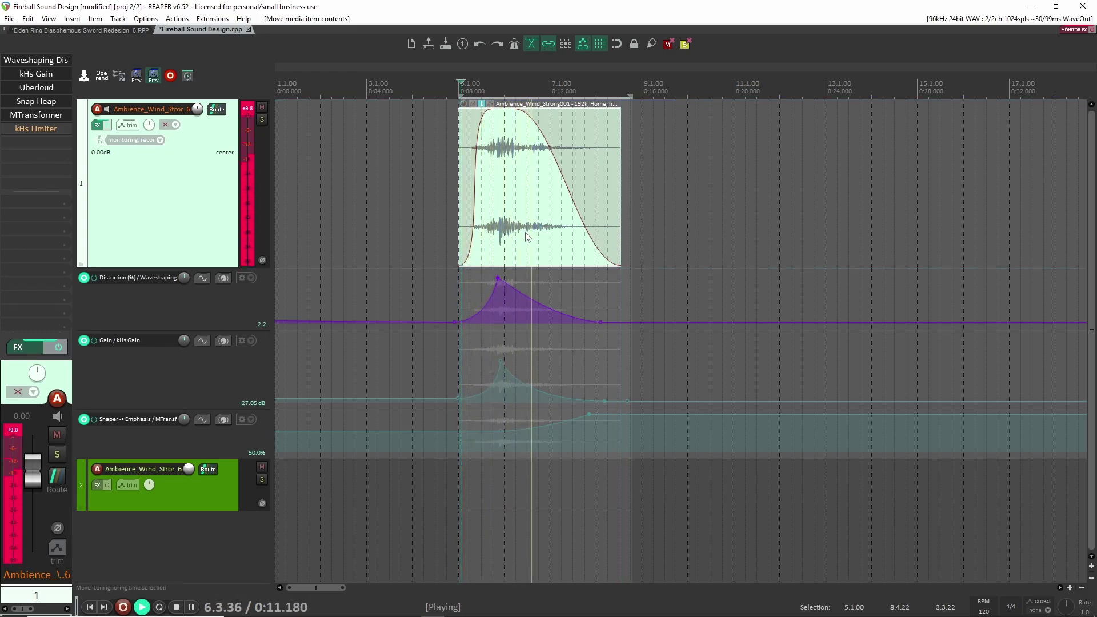
key(space)
- Slip the wind item's contents to two further sections of the recording, playing each fireball variation from 5.1.22
drag(511, 235, 484, 238)
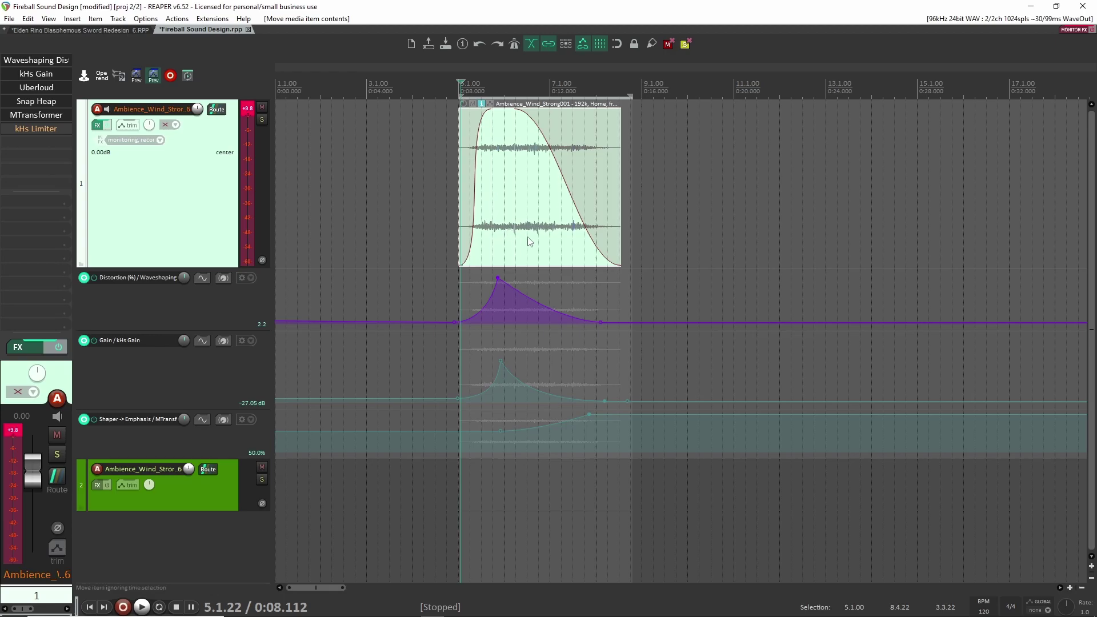
key(space)
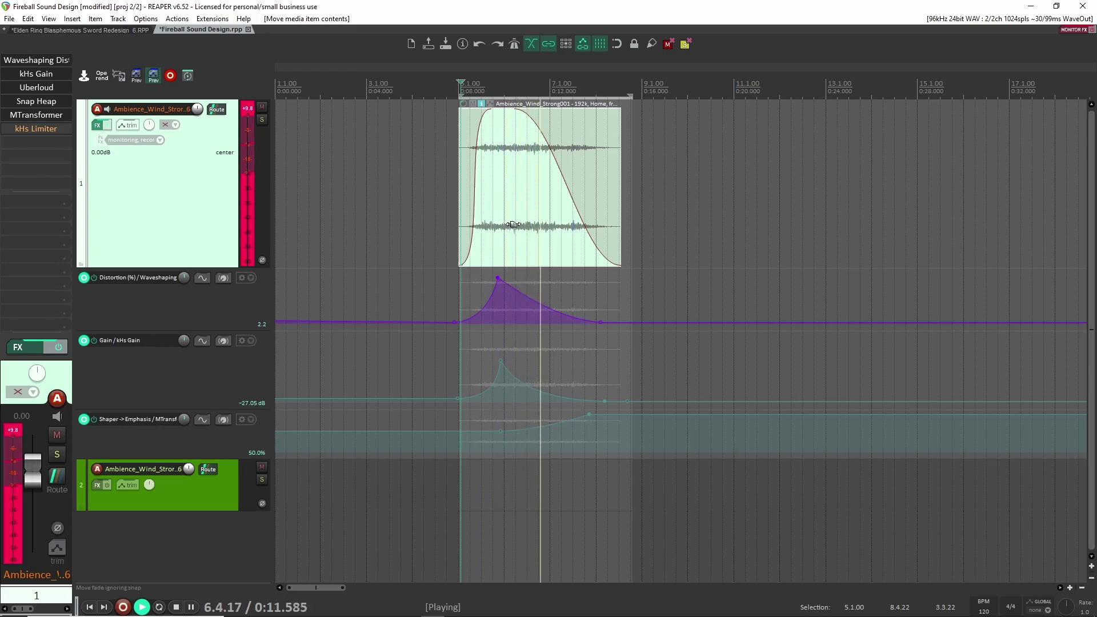
key(space)
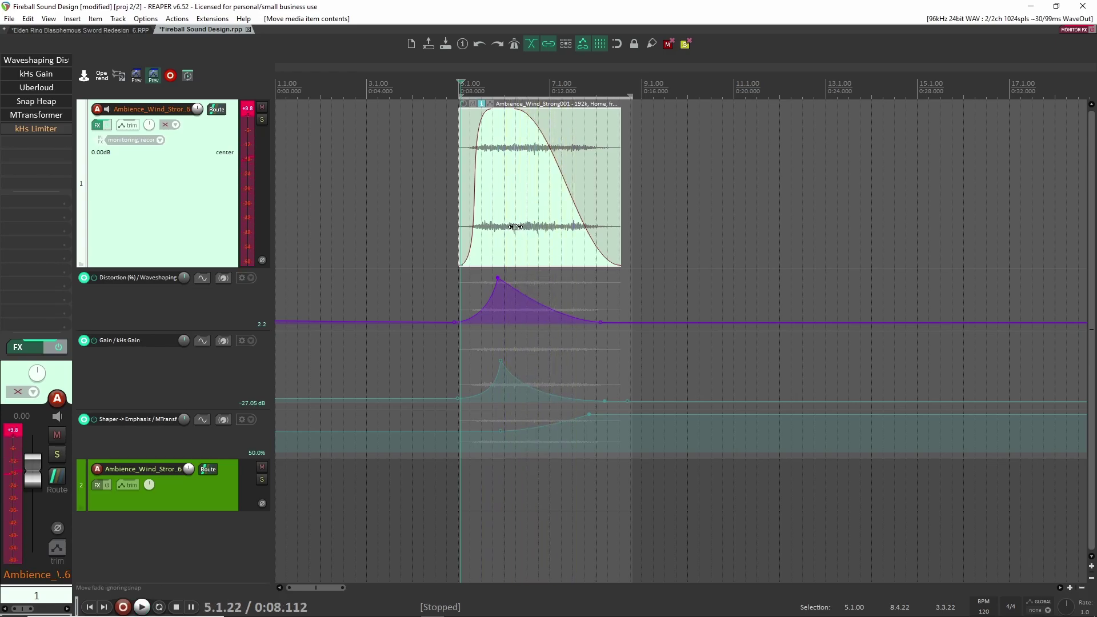
drag(507, 231, 452, 227)
key(space)
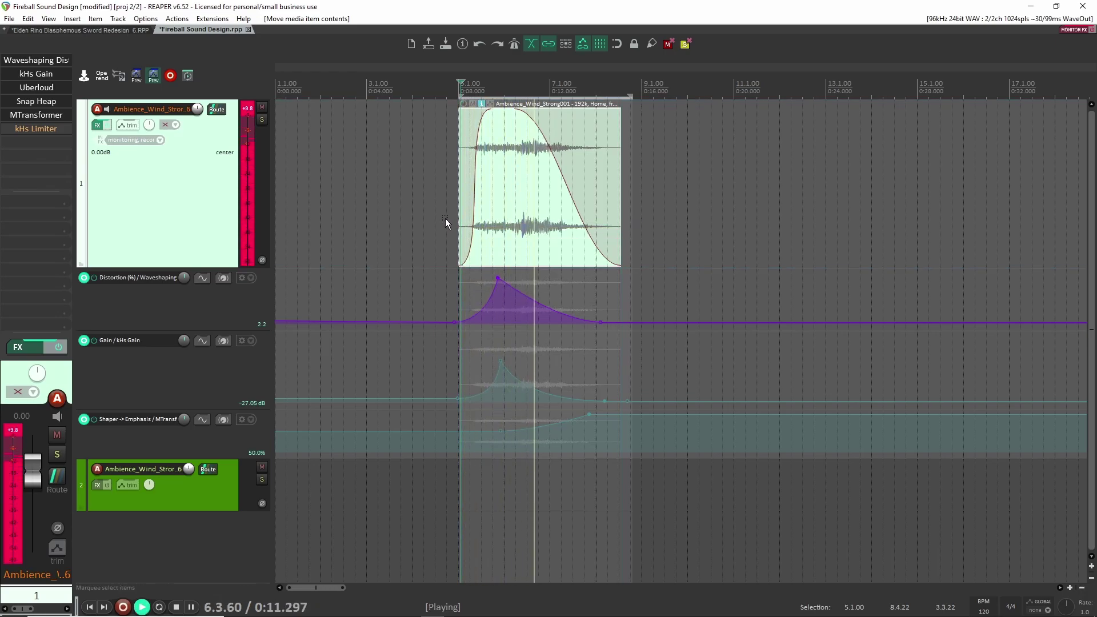
key(space)
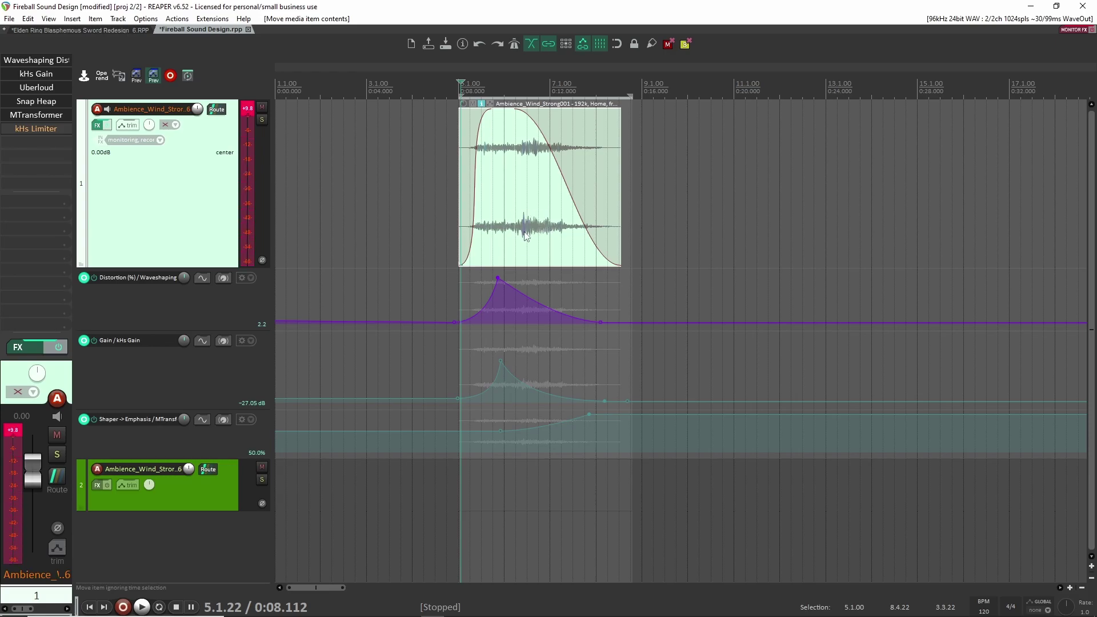
- Slip the wind item's contents to a section with gusts at both ends and play that variation
drag(519, 229, 434, 240)
key(space)
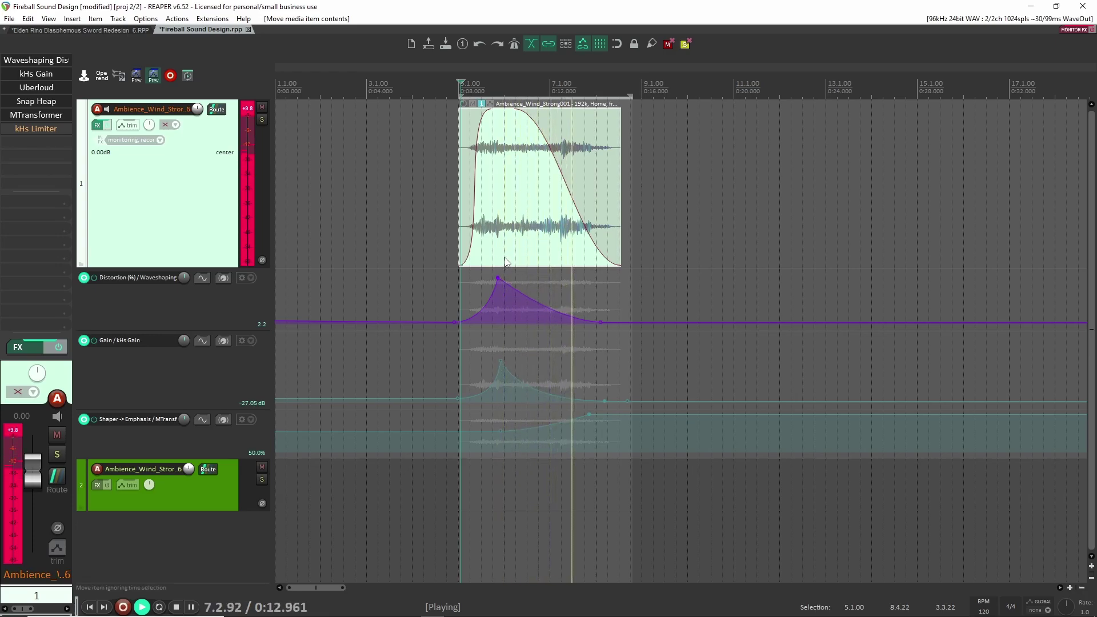
key(space)
- Switch to the Elden Ring Blasphemous Sword Redesign_6 project, unsolo the Ignition folder, and show the video window
click(100, 28)
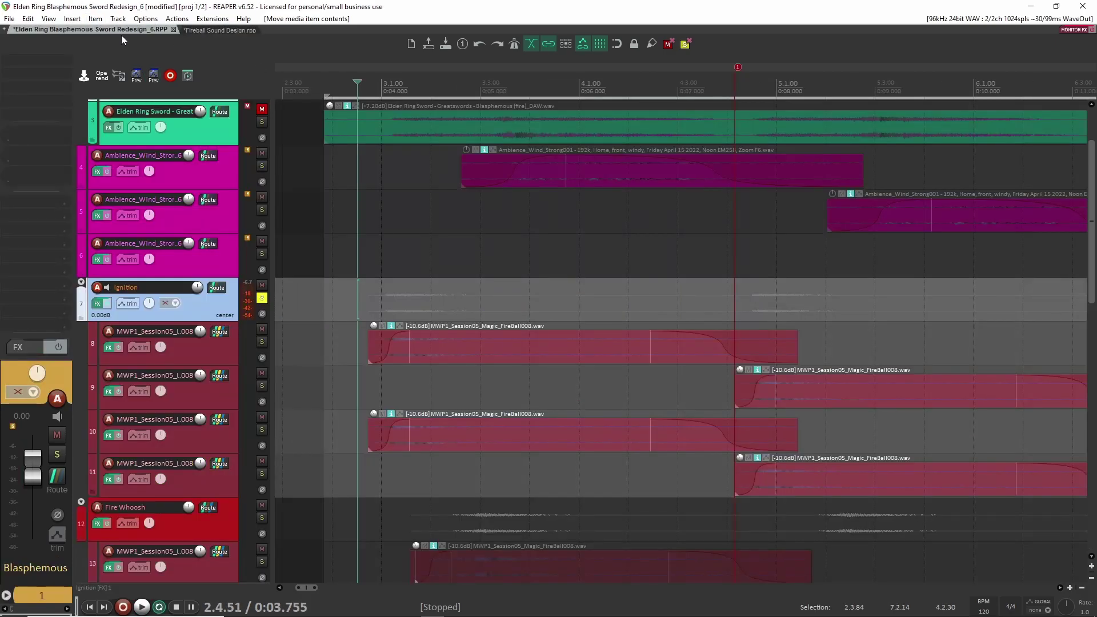
click(262, 299)
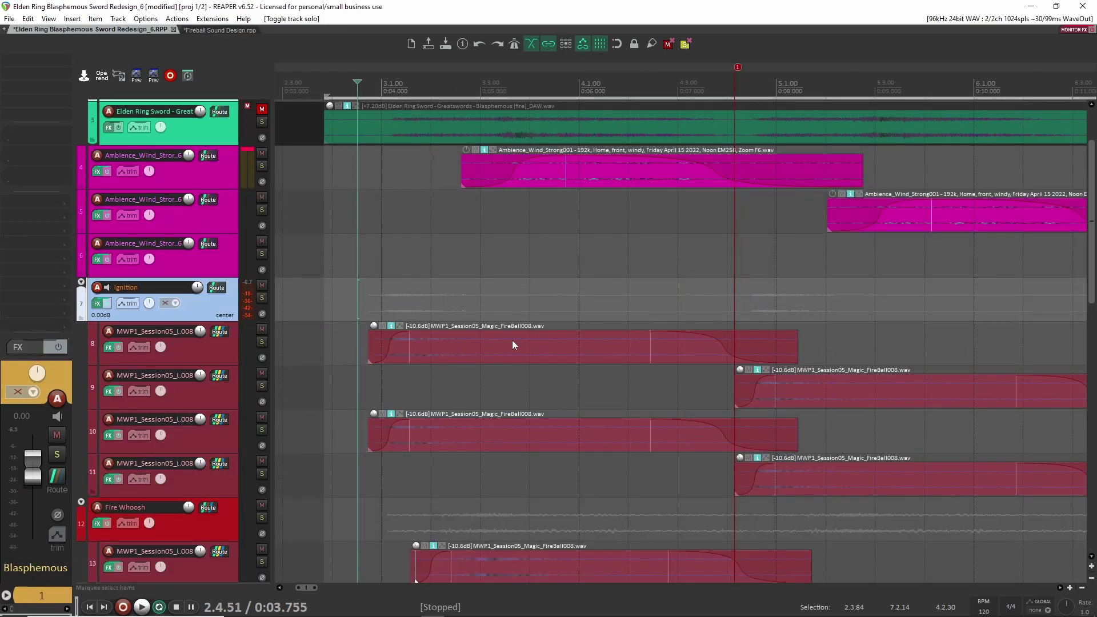
scroll(531, 207, down, 4)
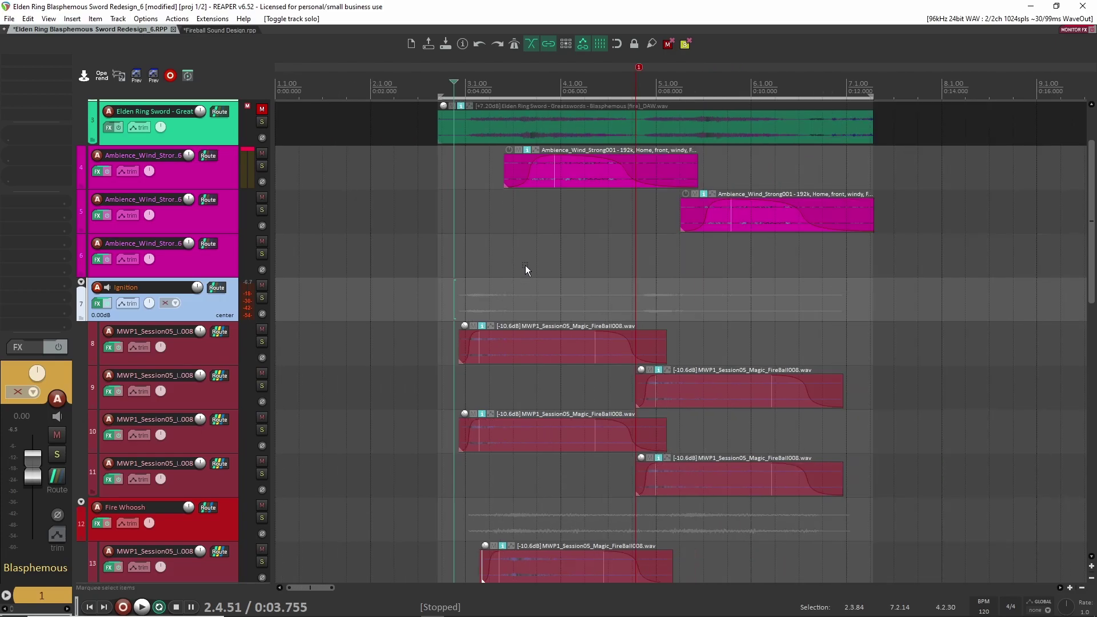
key(ctrl+shift+v)
- Audition the Ignition folder in solo against the video from 2.4.78, then unsolo it
click(461, 293)
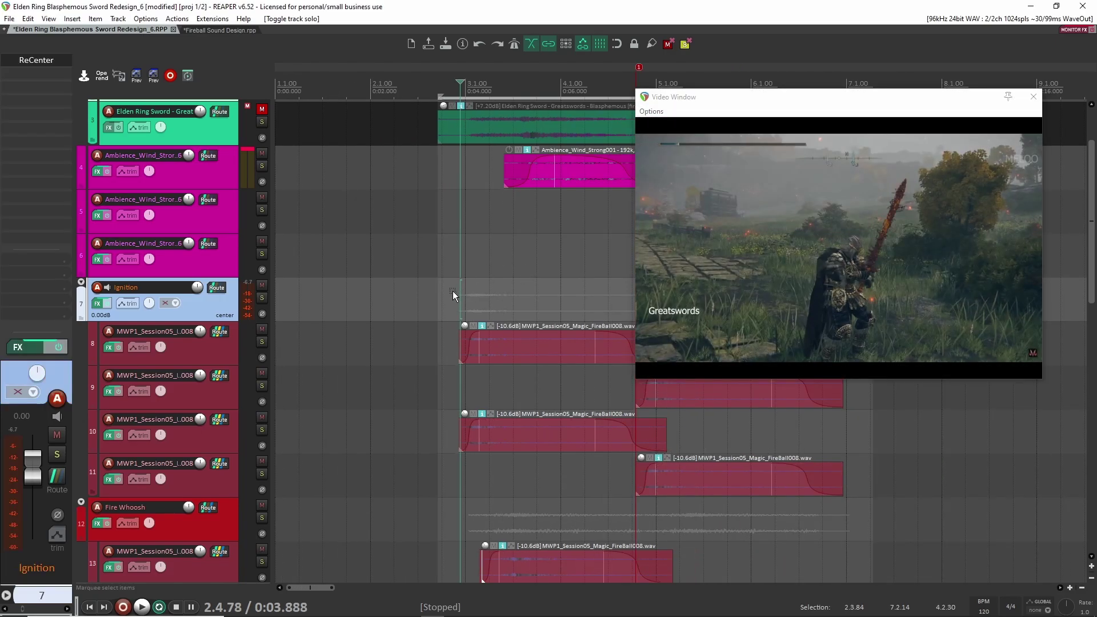
click(262, 299)
key(space)
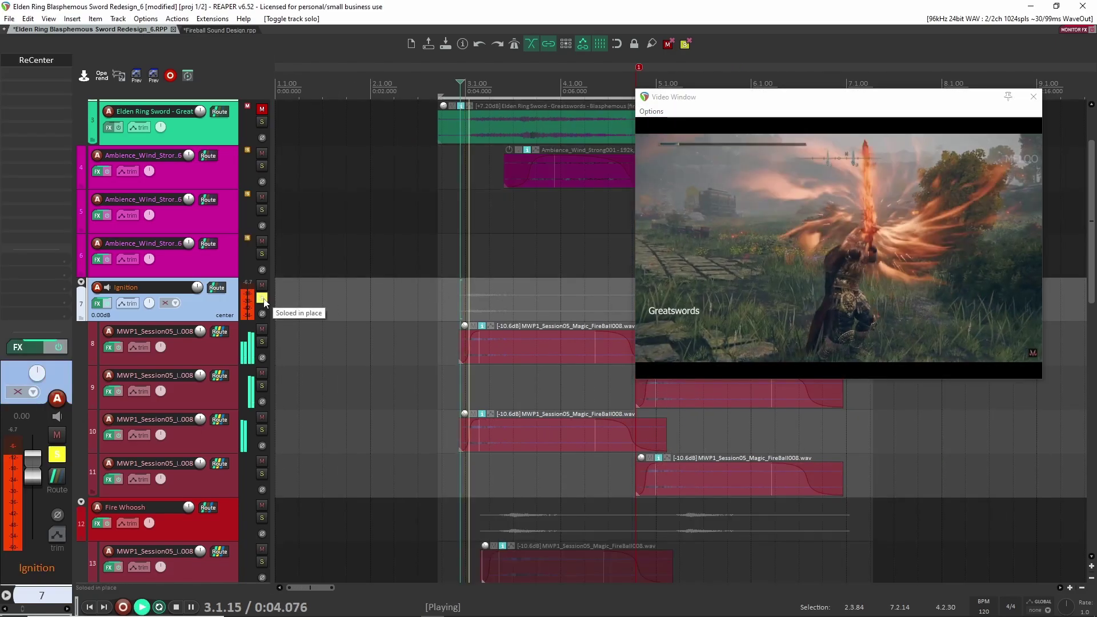
key(space)
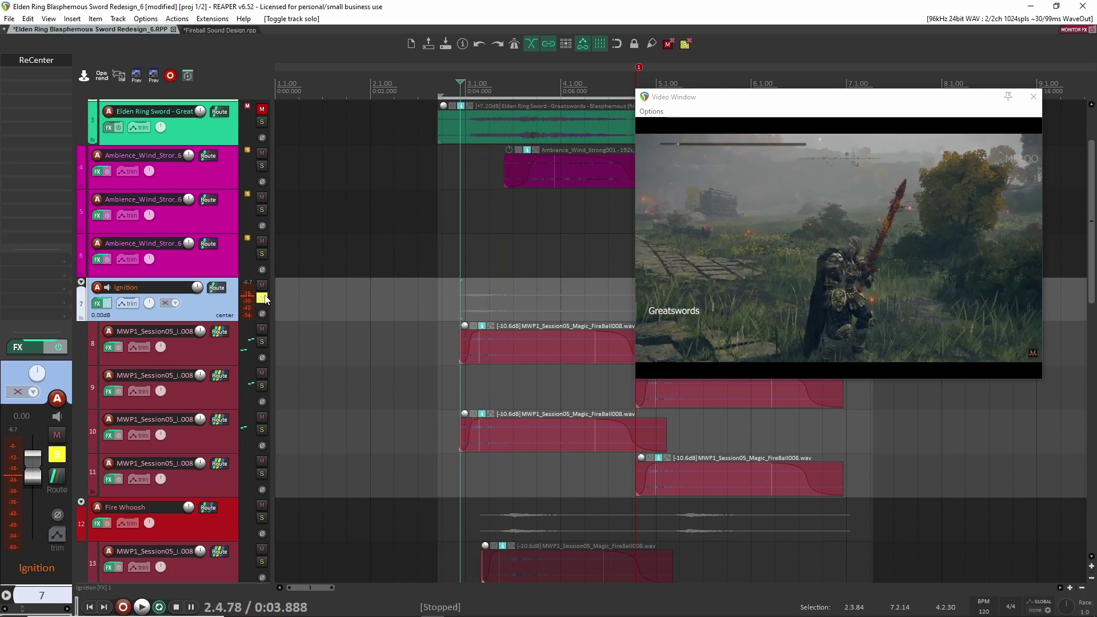
click(263, 299)
- Step the video through the first sword swing up to 3.3.16, and return the edit cursor to 3.1.98 for the Fire Whoosh folder
scroll(460, 374, down, 4)
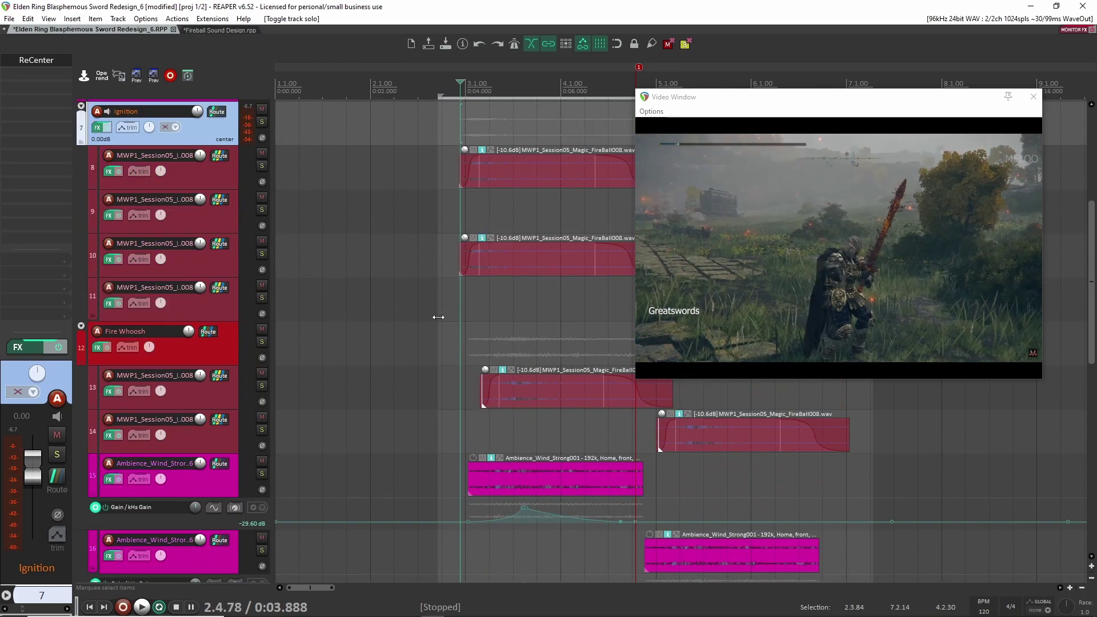
scroll(426, 322, right, 4)
click(387, 334)
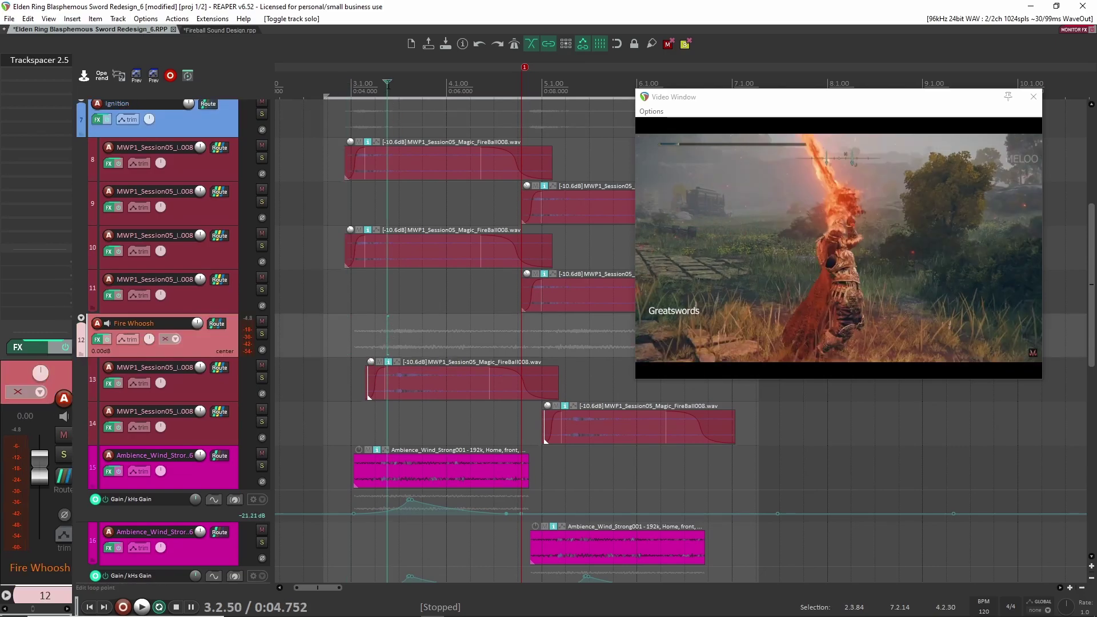
key(Right)
key(Right)
key(Right)
key(Right)
key(Right)
key(Right)
key(Right)
key(Right)
key(Right)
key(Right)
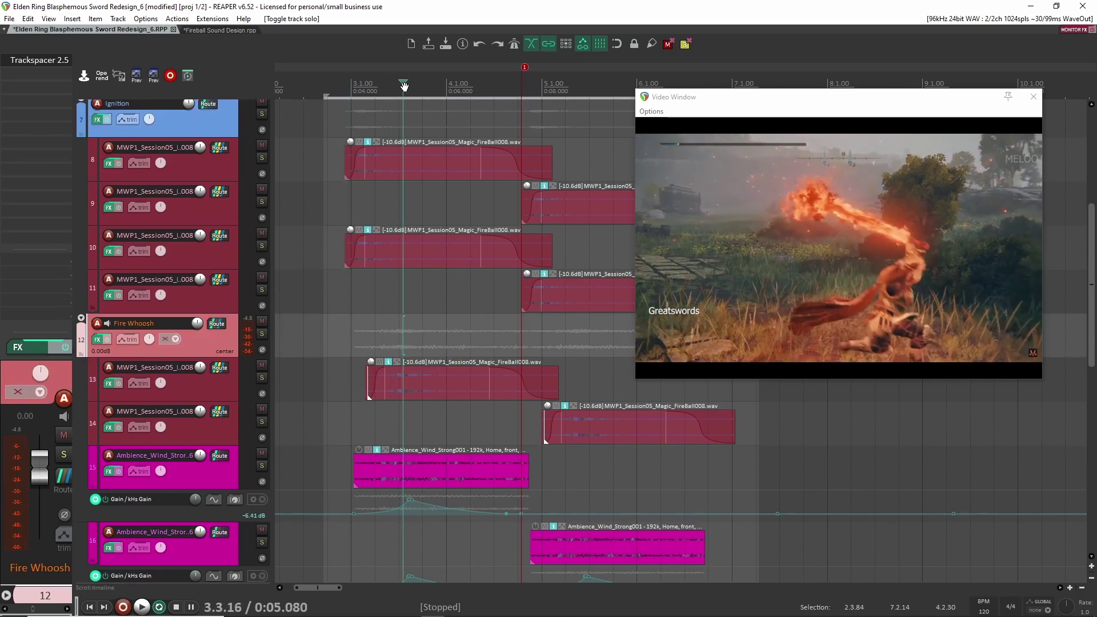
click(375, 93)
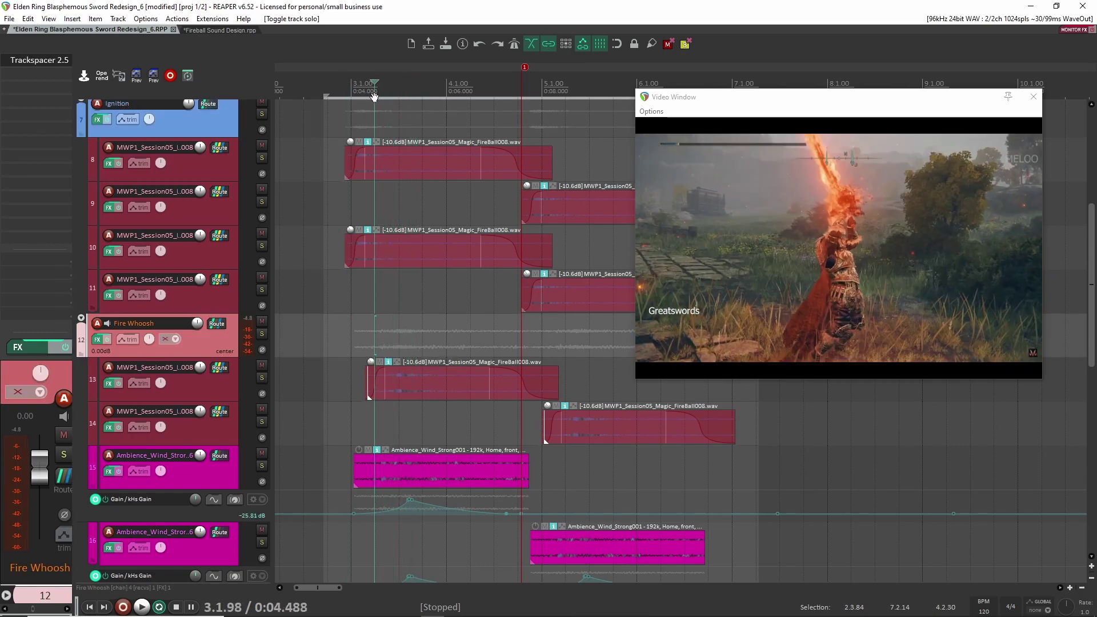
- Solo the Fire Whoosh folder, inspect its first wind item and first fireball track, then unsolo the folder
click(262, 334)
scroll(311, 347, down, 4)
scroll(454, 365, up, 2)
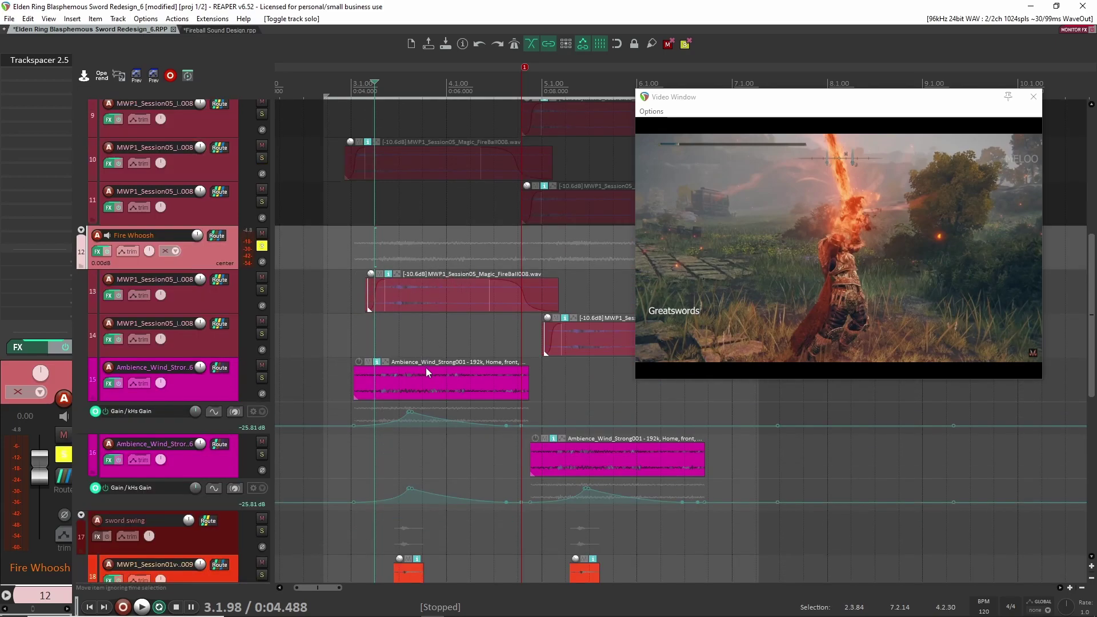
click(403, 390)
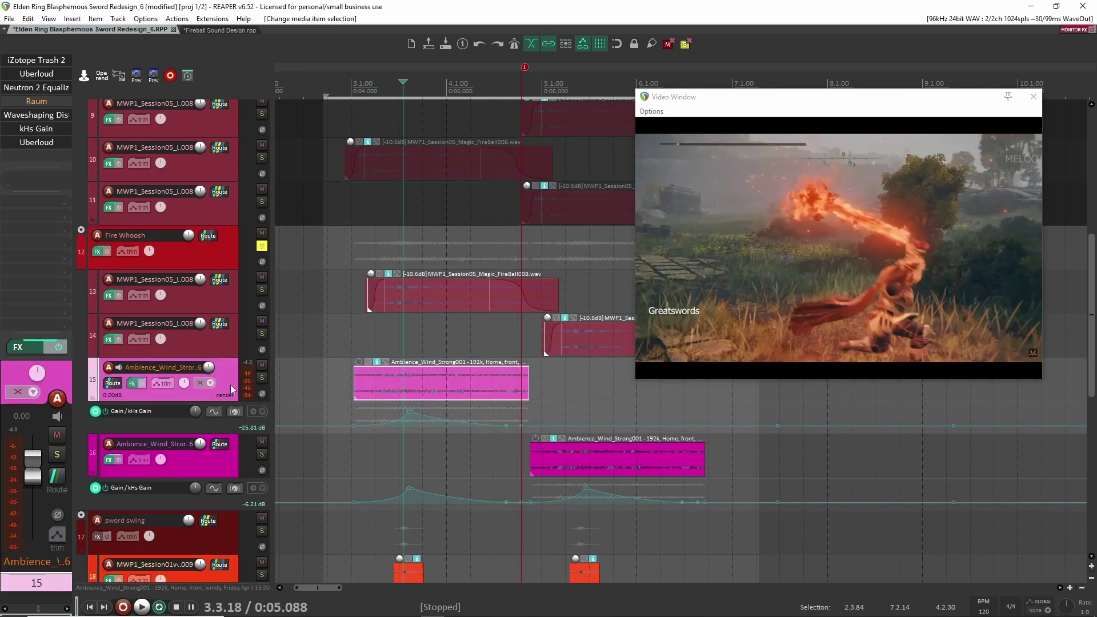
click(201, 302)
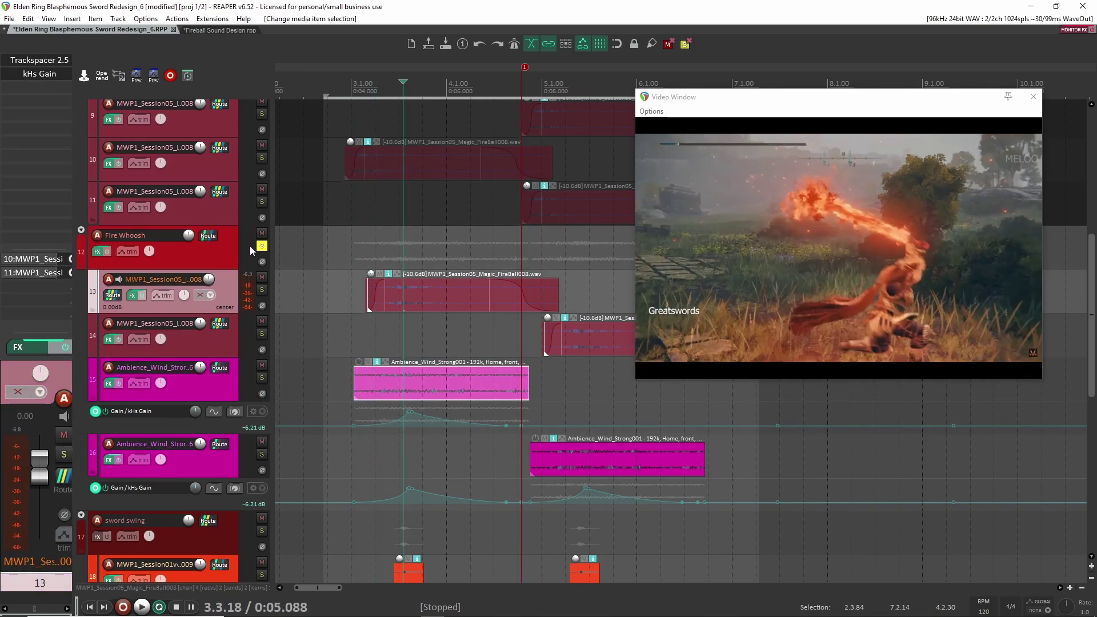
scroll(421, 359, down, 2)
scroll(447, 356, down, 4)
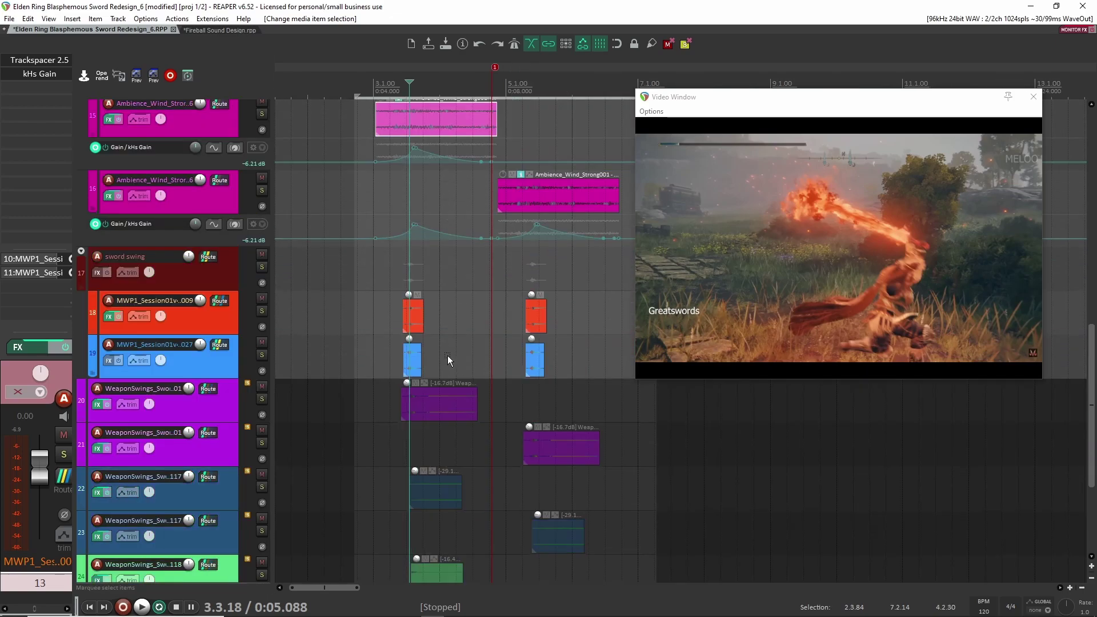
scroll(455, 366, up, 4)
click(262, 245)
click(262, 246)
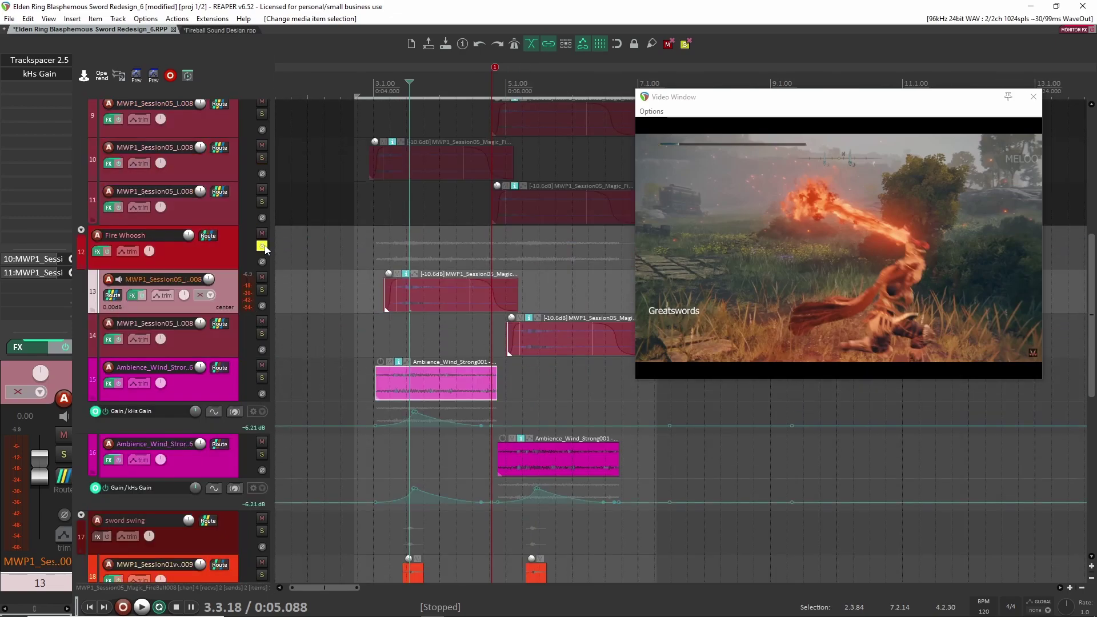
- Solo the first fireball track in the Fire Whoosh folder and play it against the video from 3.1.38
scroll(491, 296, down, 2)
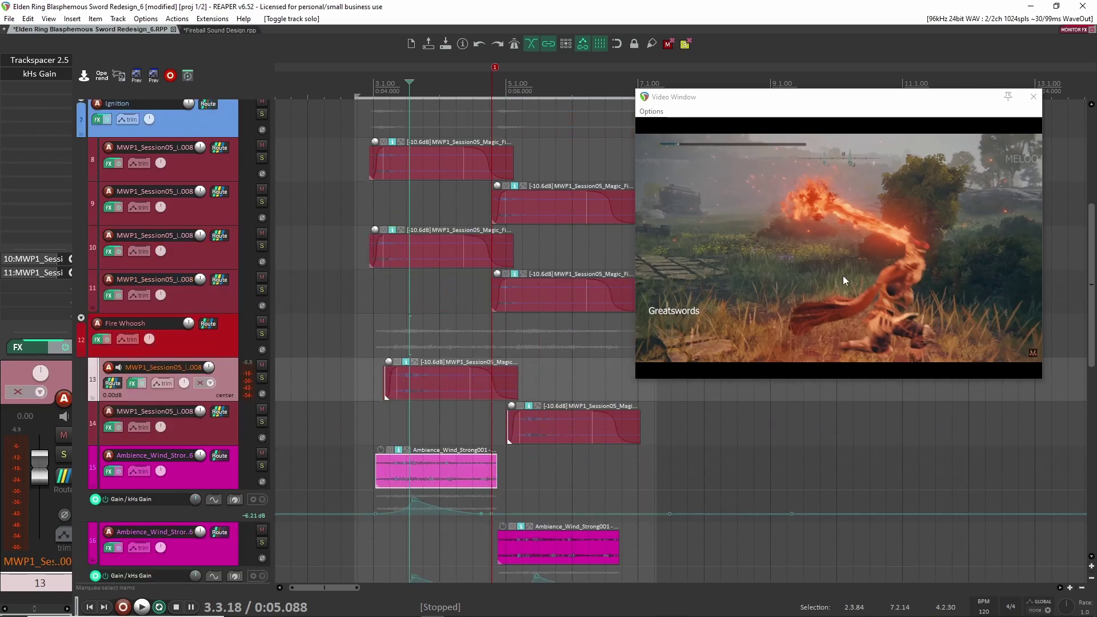
scroll(388, 372, up, 3)
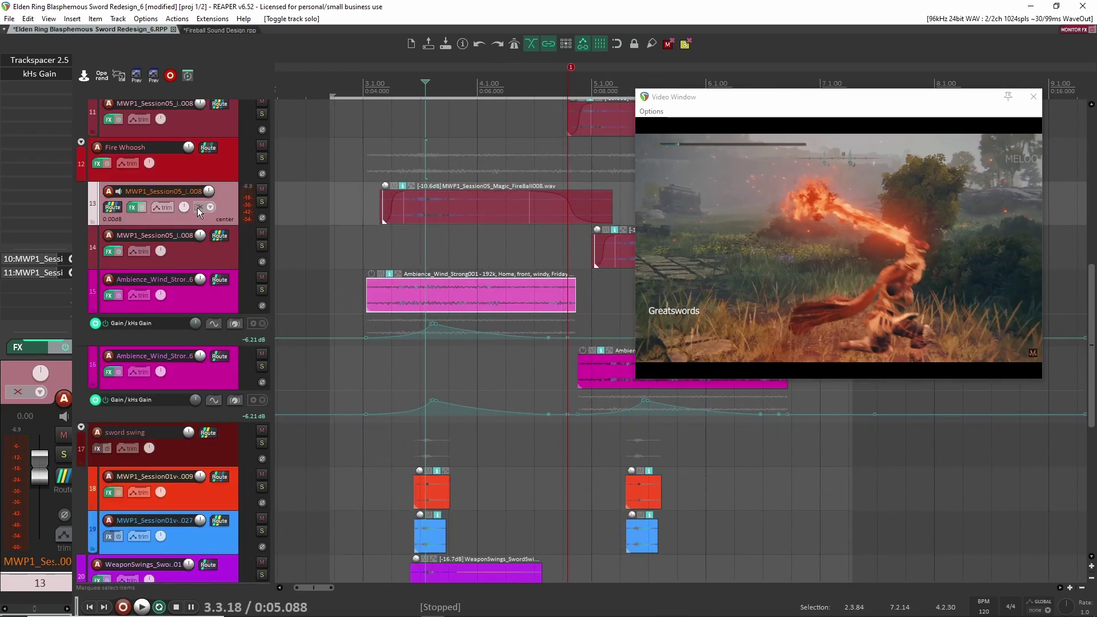
click(261, 201)
scroll(373, 301, up, 2)
click(374, 301)
key(space)
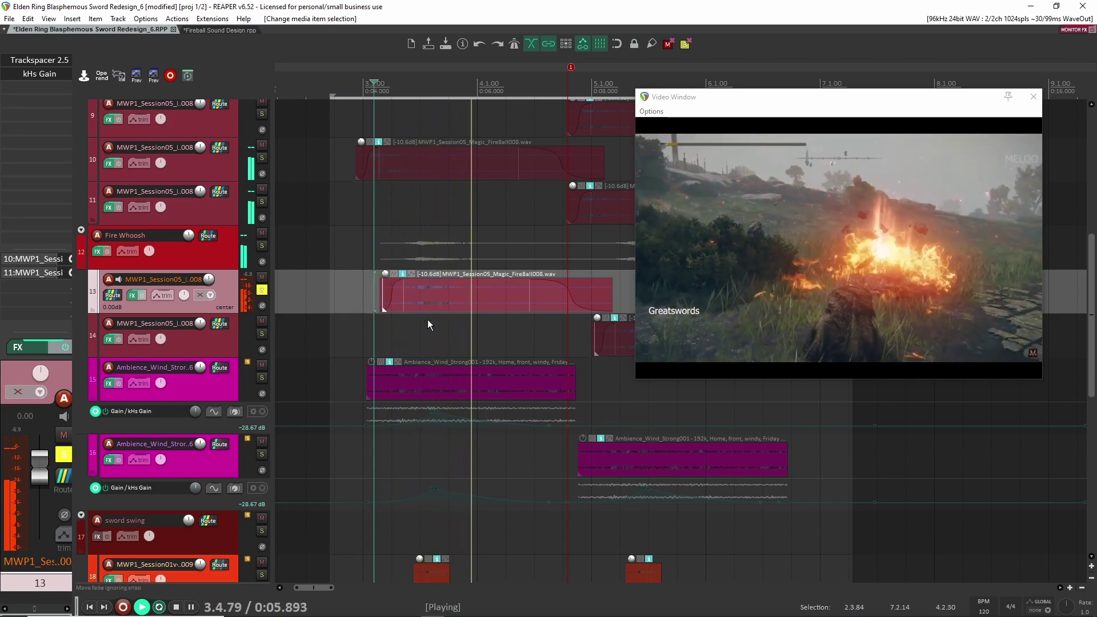
scroll(500, 314, down, 3)
key(space)
- Select the first Fire Whoosh fireball item, replay it in solo from 3.2.54, and unsolo its track
scroll(482, 338, up, 2)
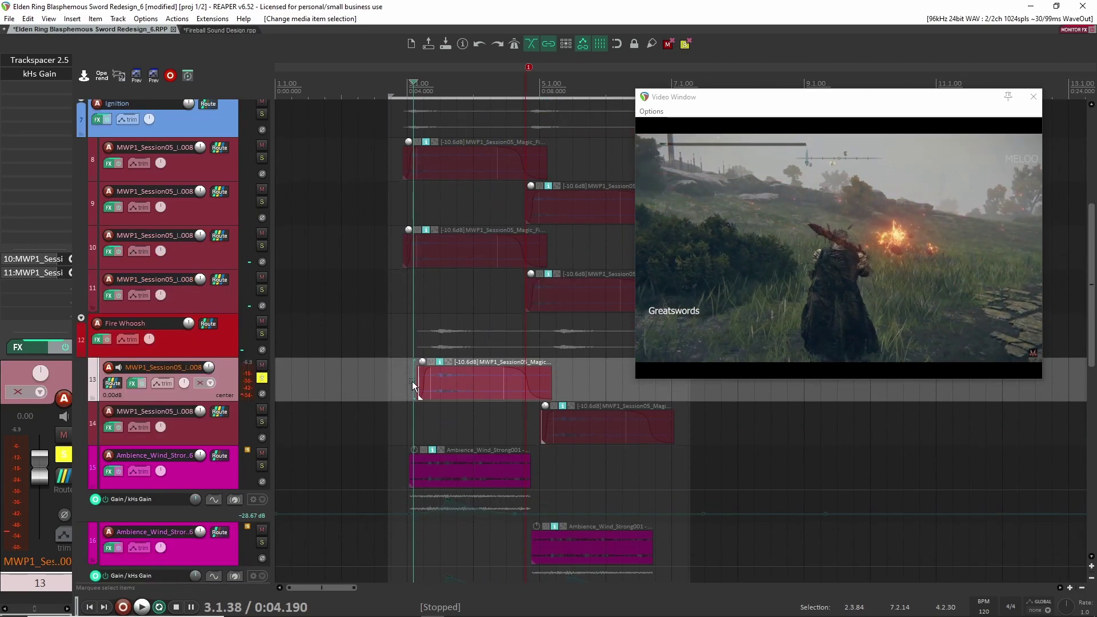
scroll(483, 337, up, 2)
scroll(489, 307, up, 2)
scroll(489, 307, up, 3)
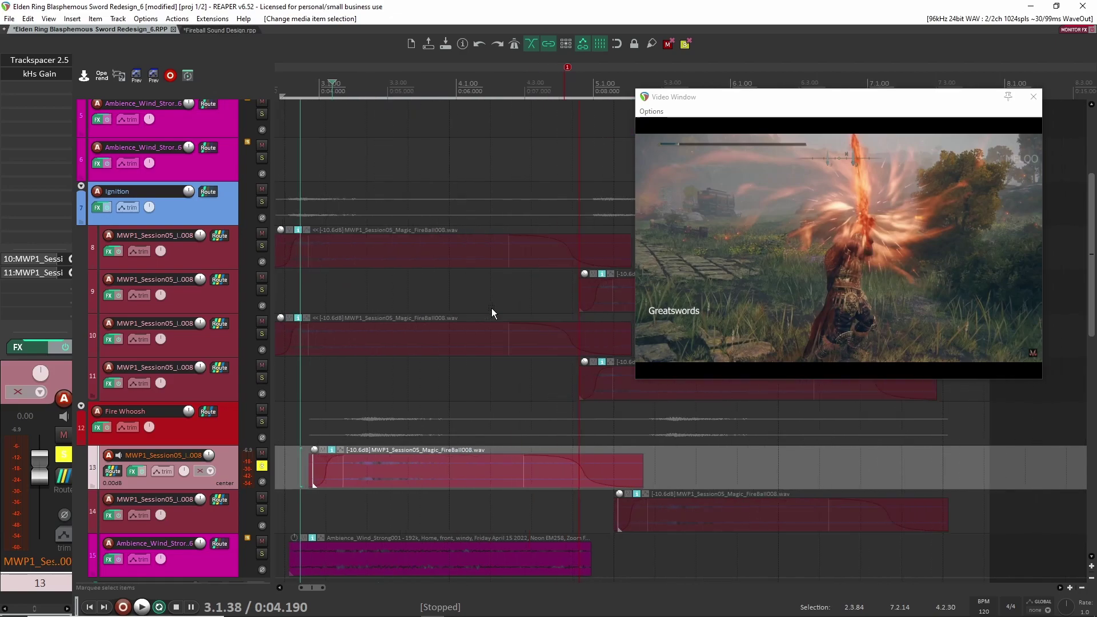
scroll(327, 364, left, 3)
click(361, 359)
click(426, 474)
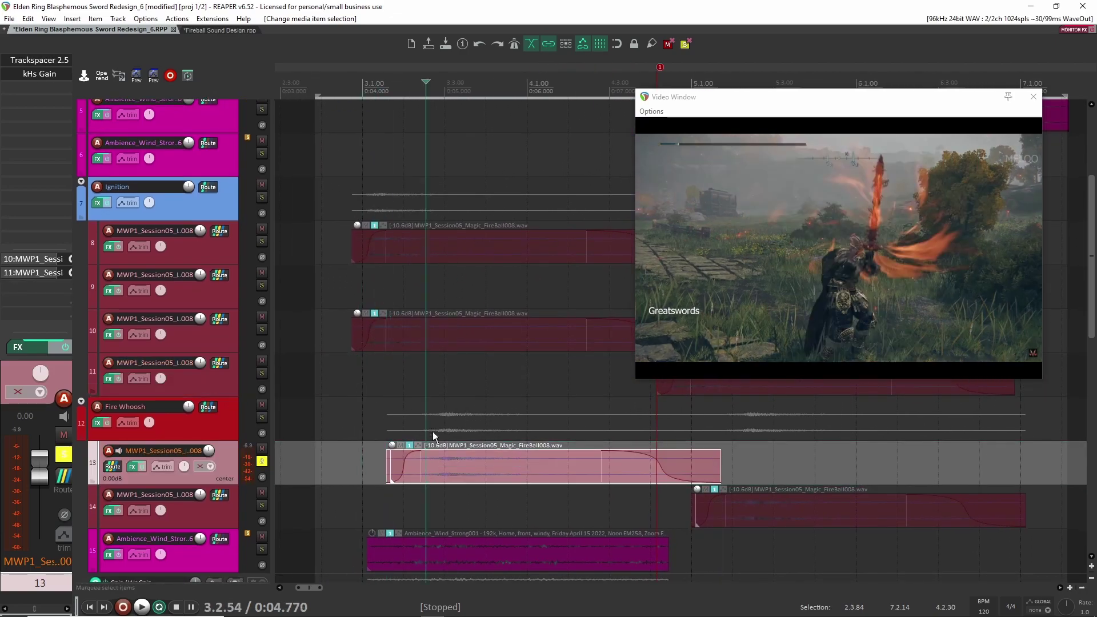
scroll(390, 463, down, 2)
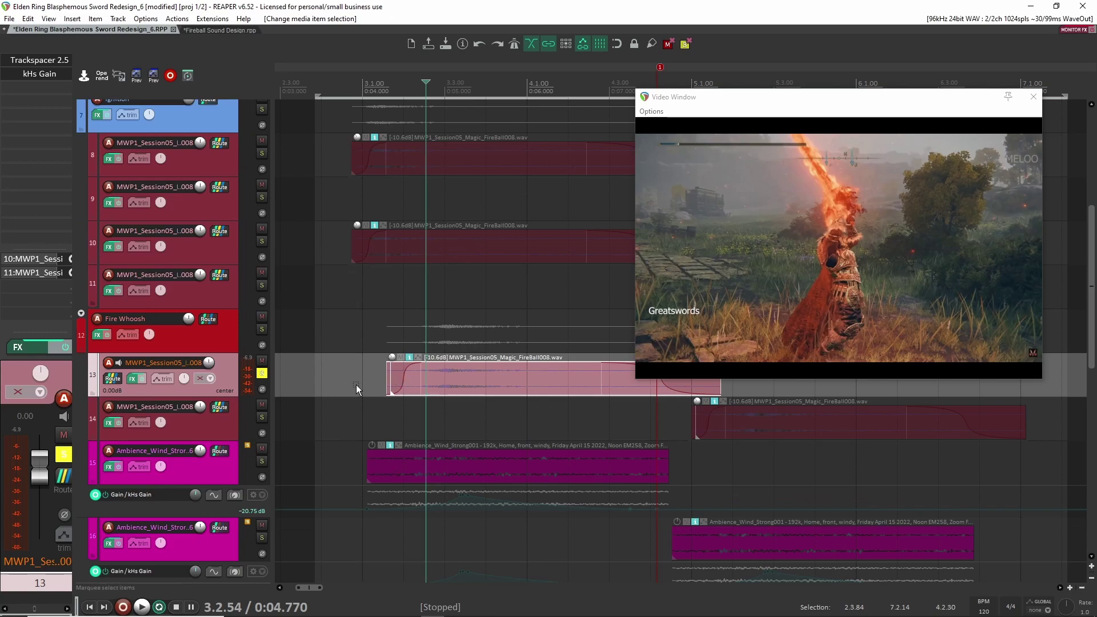
key(space)
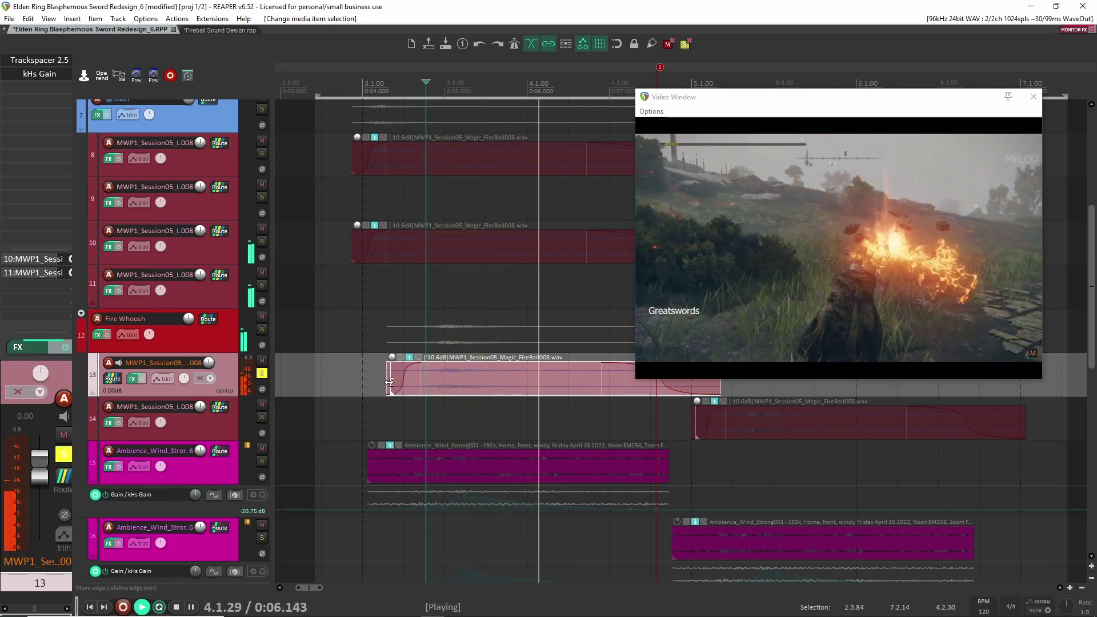
key(space)
click(262, 374)
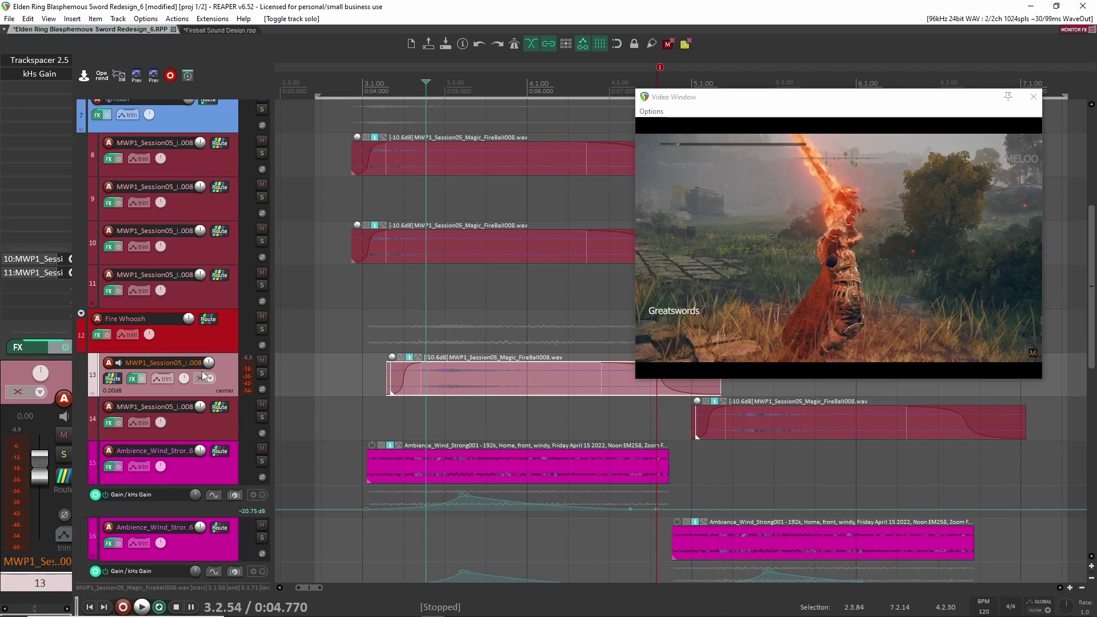
- View the Trackspacer 2.5 and kHs Gain effects on the first Fire Whoosh fireball track, closing them again
double_click(38, 67)
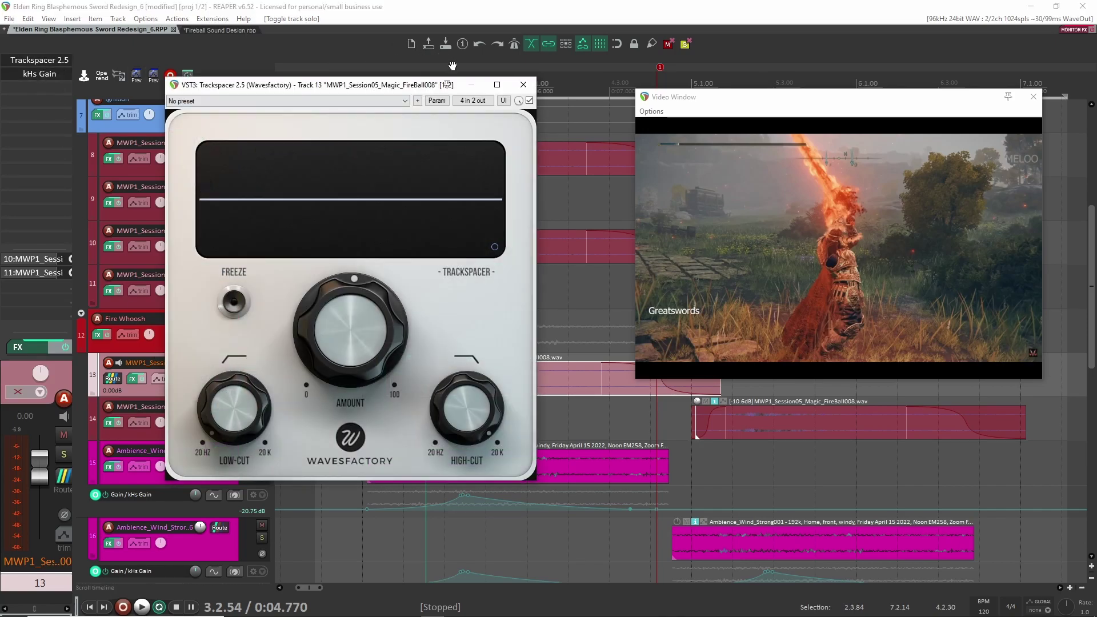
click(523, 85)
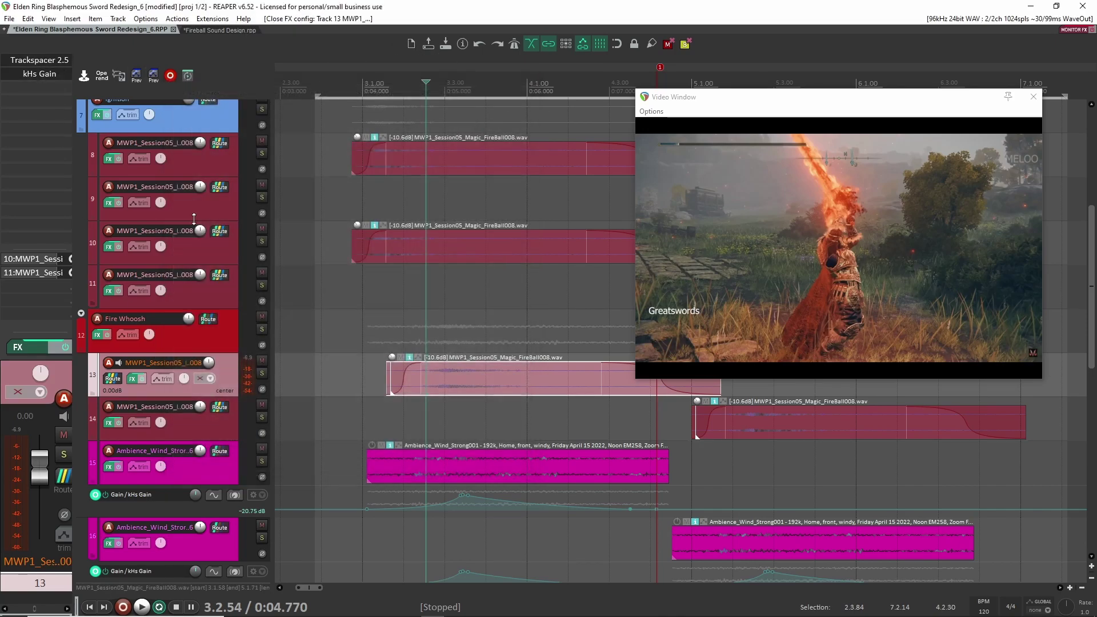
double_click(35, 73)
click(140, 39)
mouse_move(396, 358)
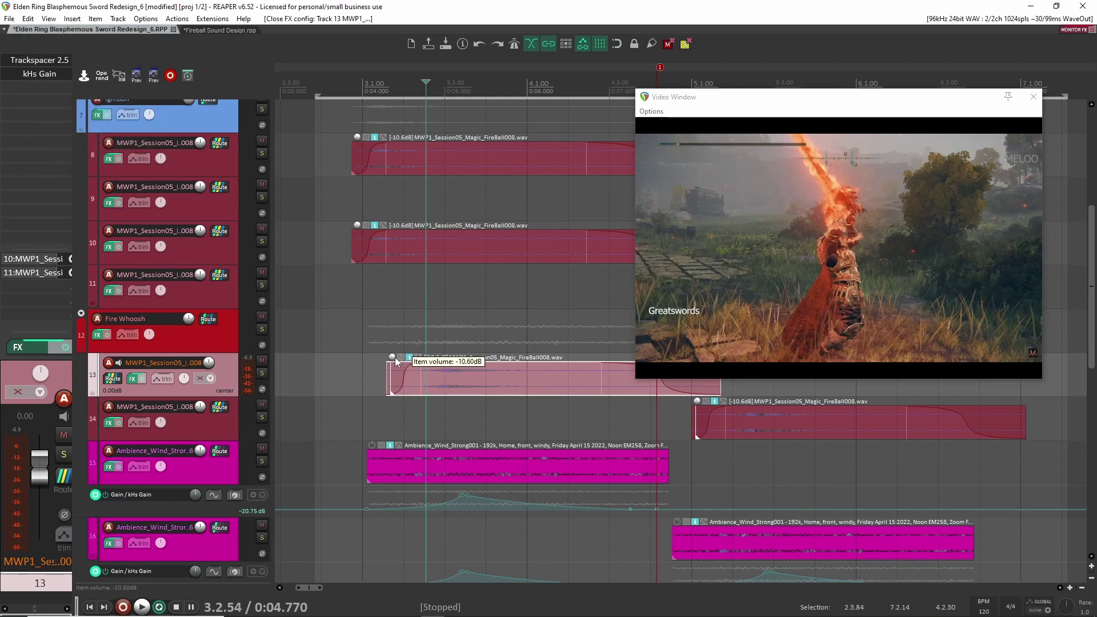
- Examine the offset fireball layers of Fire Whoosh and select the second swing's fireball item on track 14, with the cursor at 5.1.00
scroll(399, 414, down, 2)
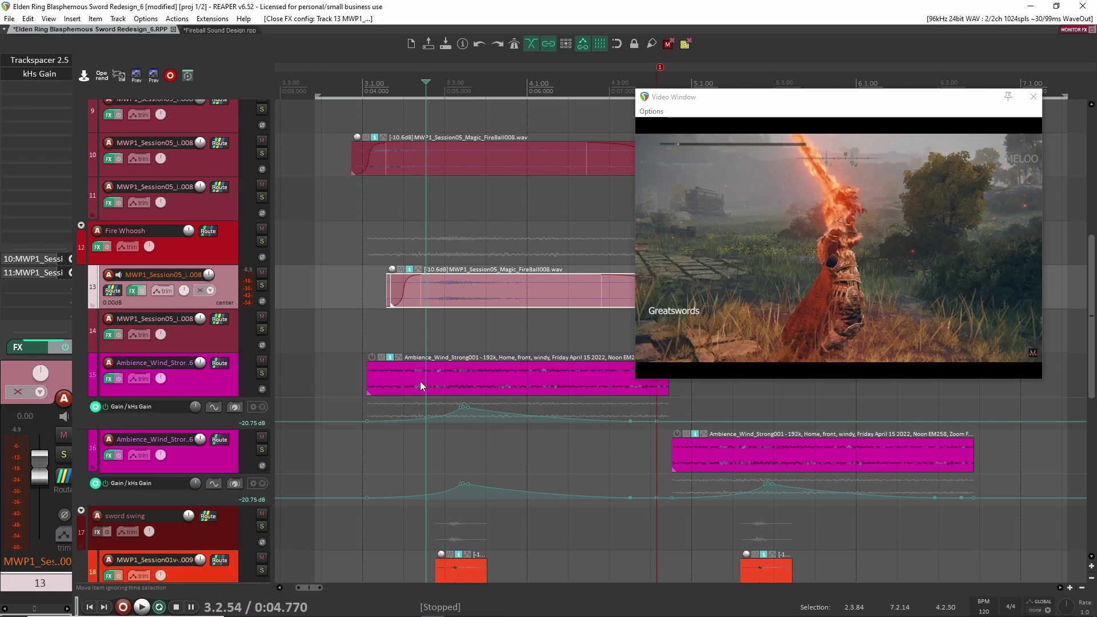
scroll(393, 354, down, 3)
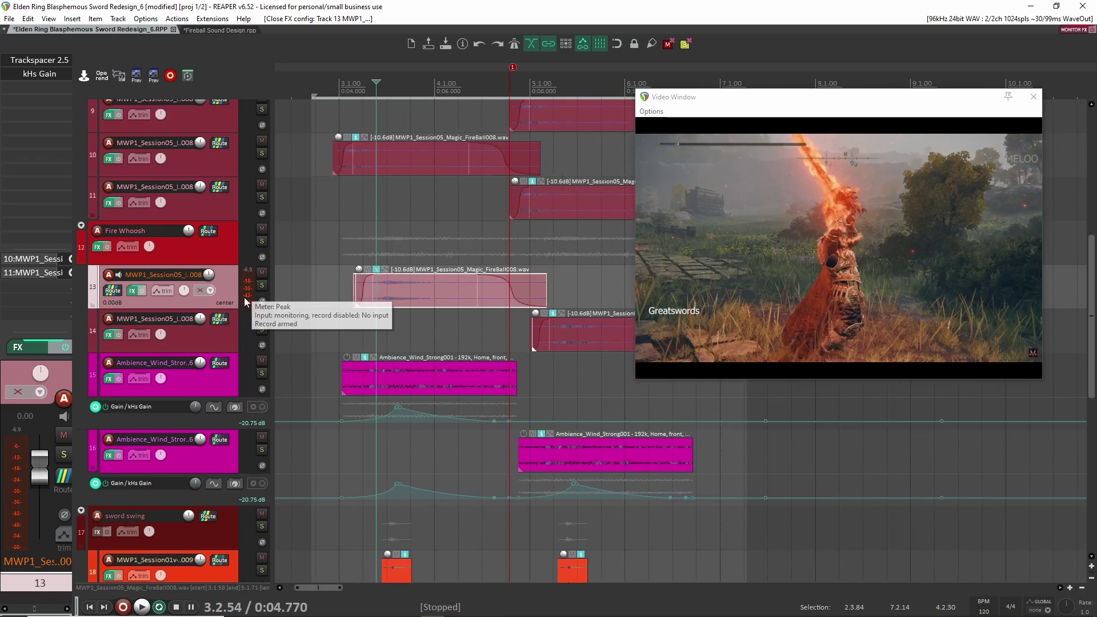
drag(446, 326, 405, 322)
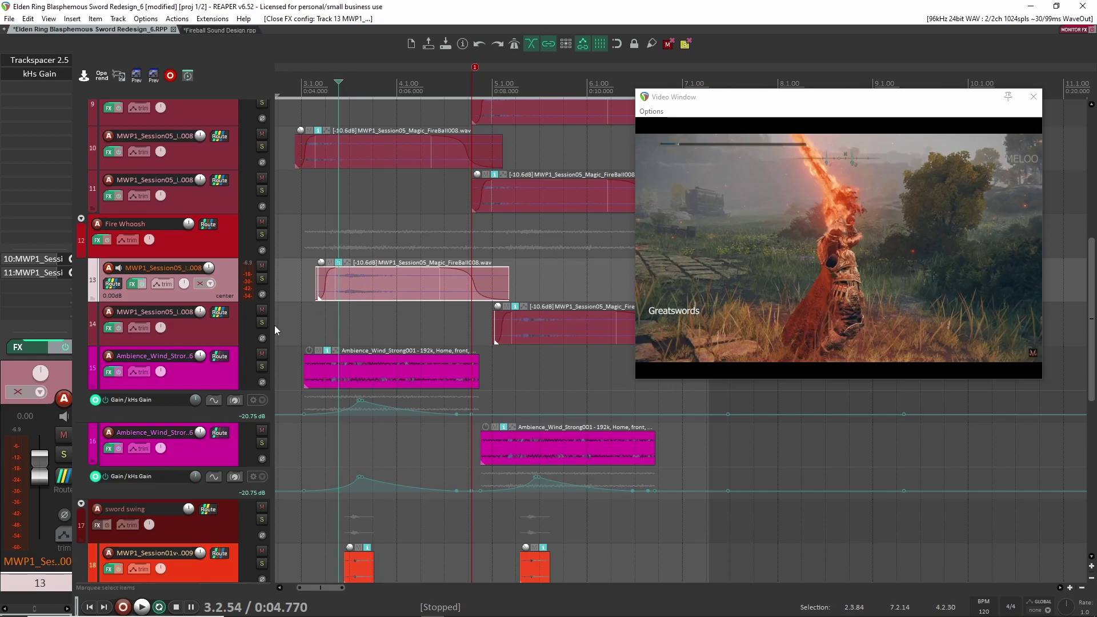
click(225, 328)
drag(454, 332, 379, 320)
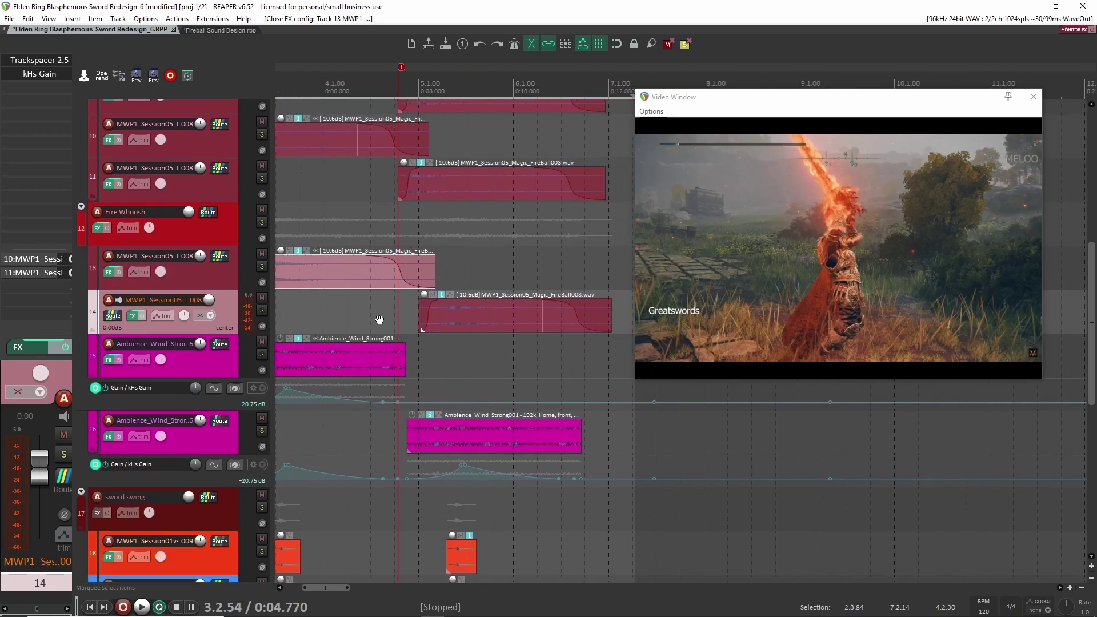
scroll(350, 289, down, 4)
click(471, 308)
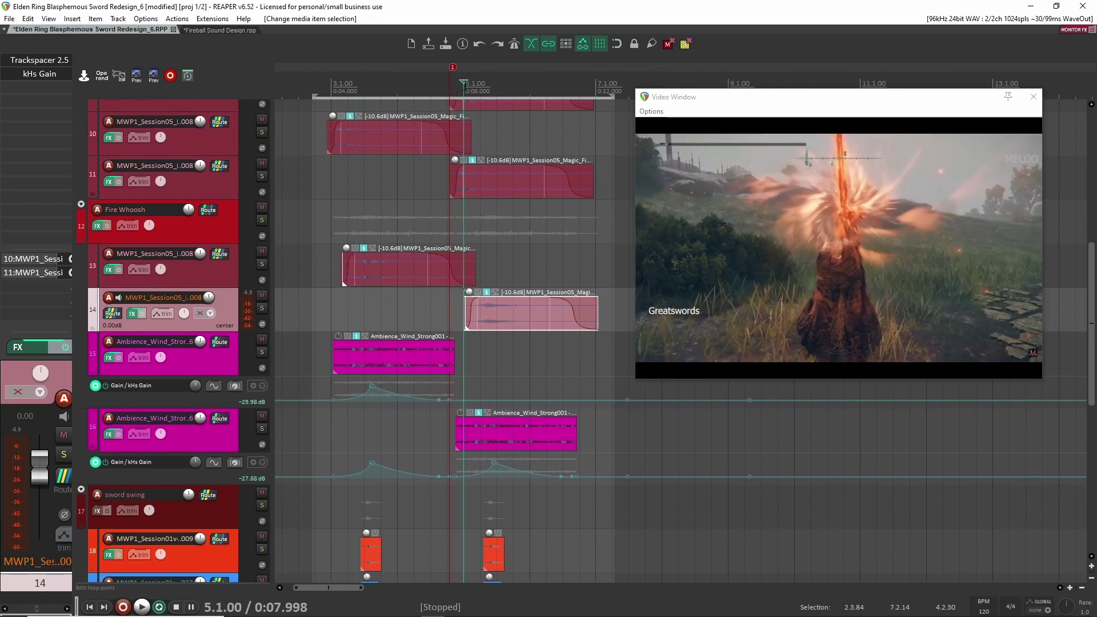
- Restore the time selection to the full span of the game audio item, 2.3.84 to 7.2.14
drag(465, 91, 339, 91)
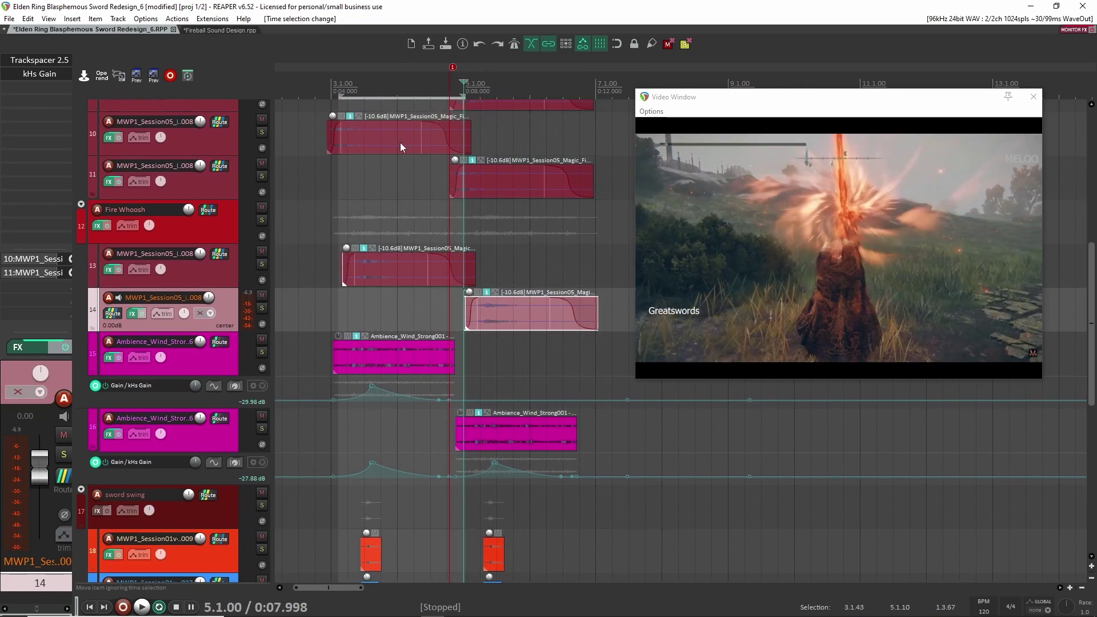
scroll(426, 273, up, 8)
click(468, 180)
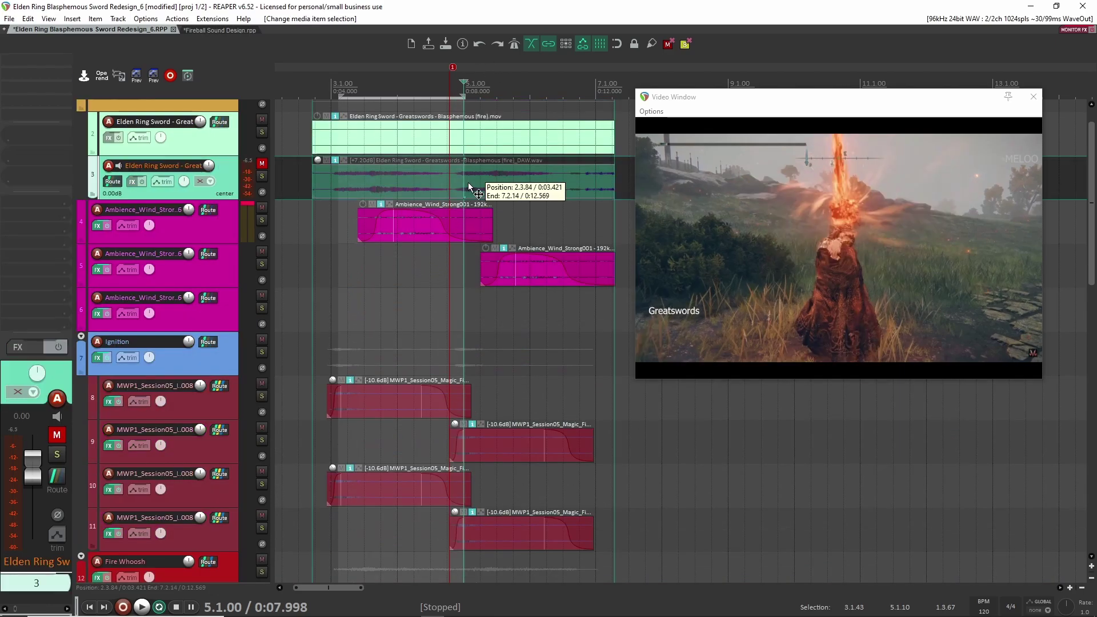
key(ctrl+shift+t)
- Scrub the video from 3.2.90 to 5.2.90 to compare both swings with the Ignition and Fire Whoosh layers
click(363, 84)
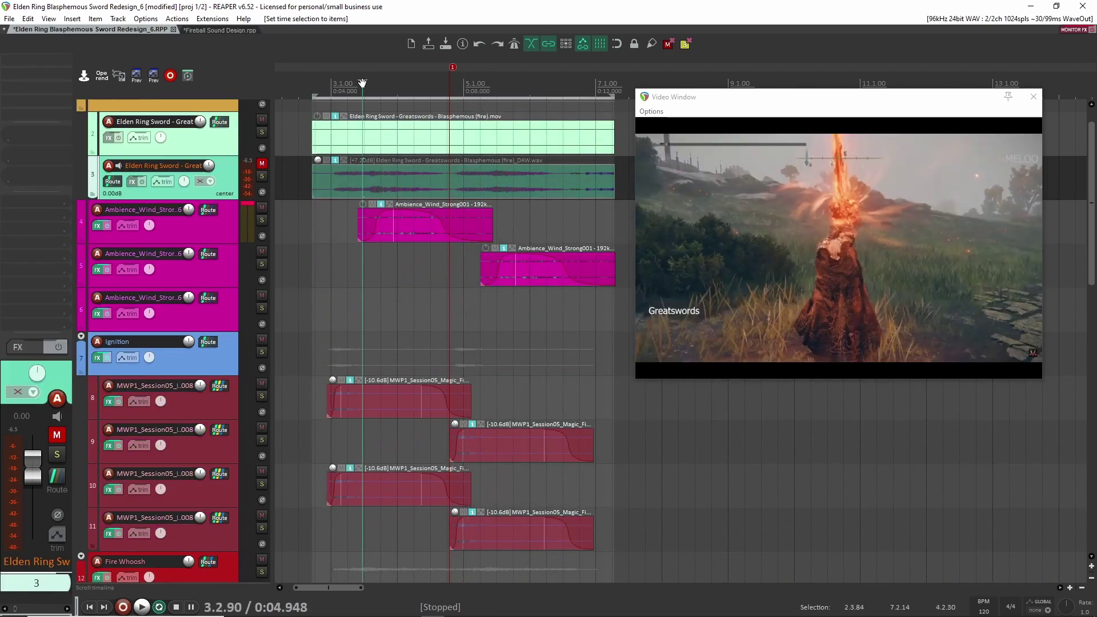
drag(363, 84, 495, 83)
scroll(505, 422, down, 3)
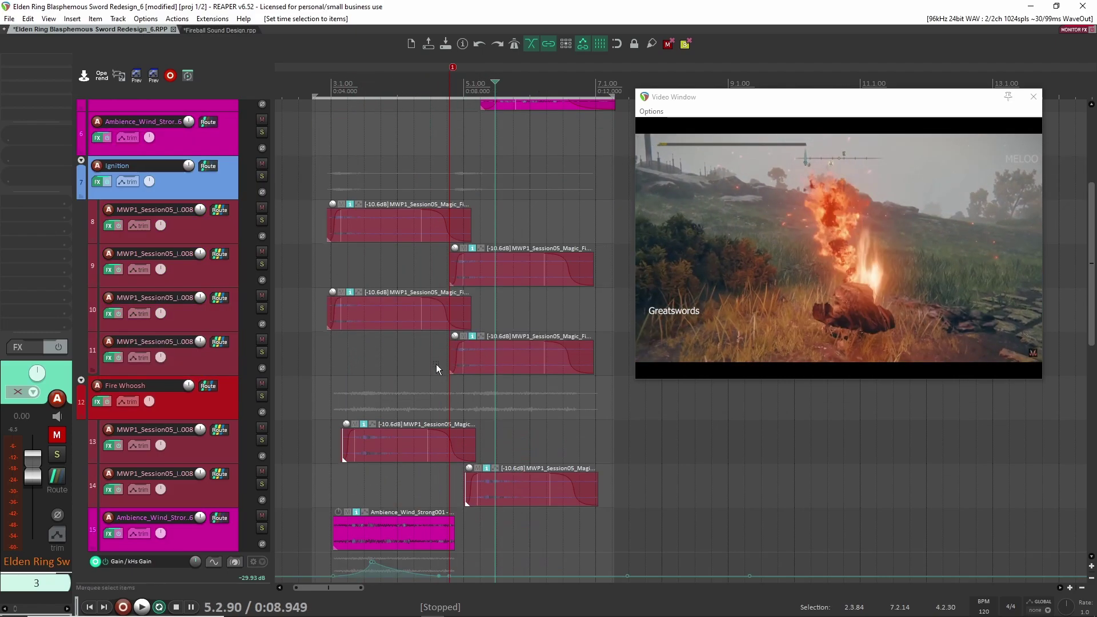
scroll(465, 409, down, 5)
scroll(393, 347, up, 2)
scroll(297, 216, down, 2)
scroll(436, 231, up, 4)
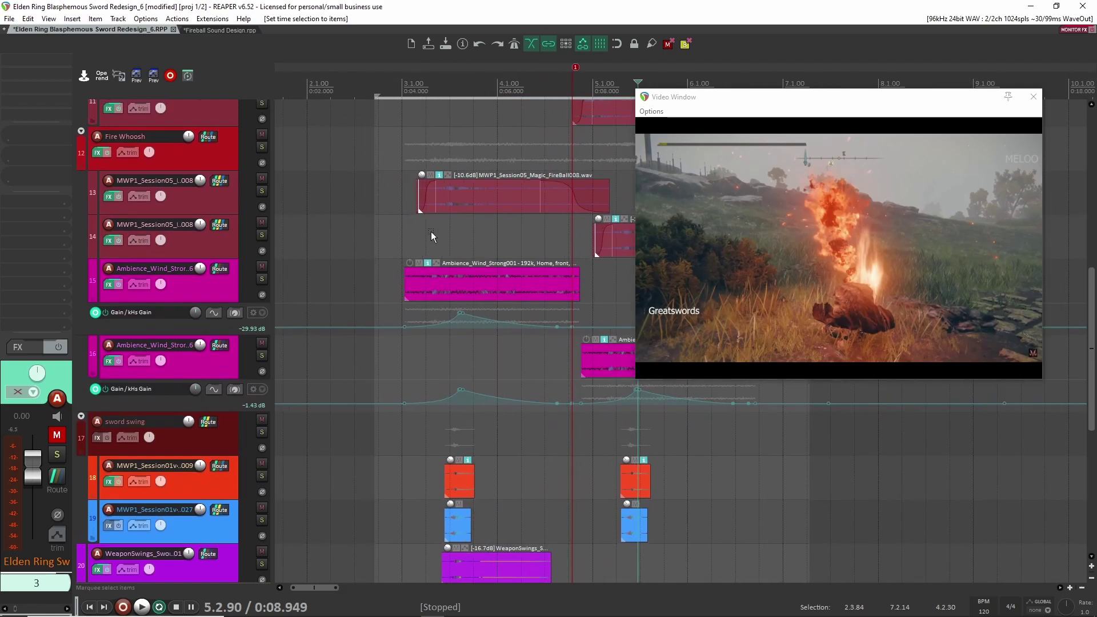
- Solo the first wind track in the Fire Whoosh folder and play it against the video from 2.4.93
click(265, 271)
click(363, 238)
scroll(297, 257, right, 4)
click(224, 278)
scroll(377, 240, left, 3)
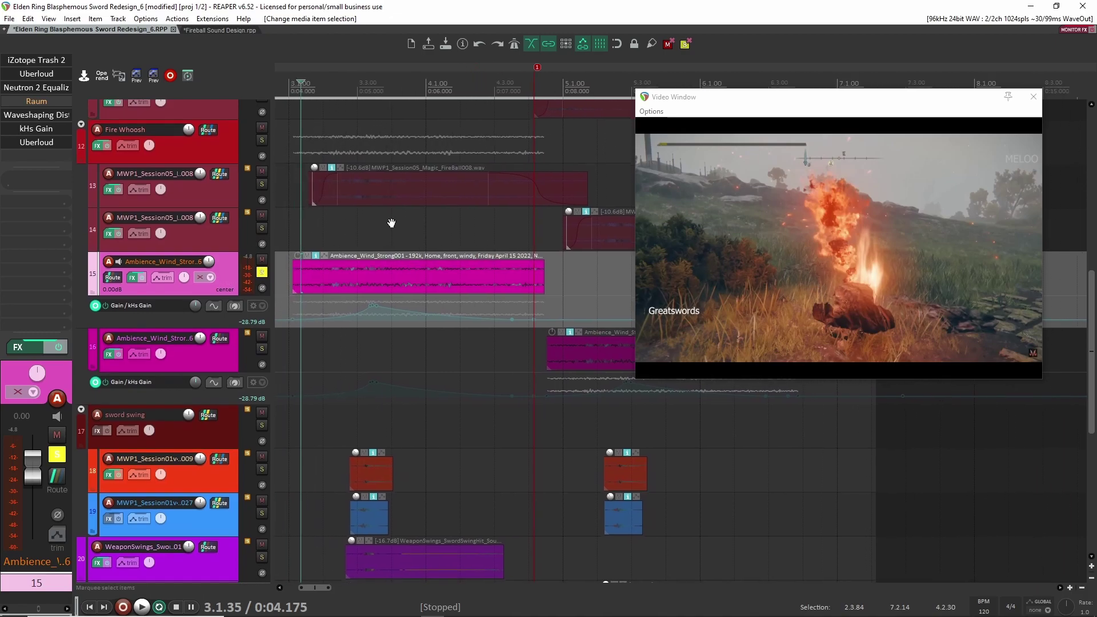
click(373, 270)
drag(517, 233, 424, 230)
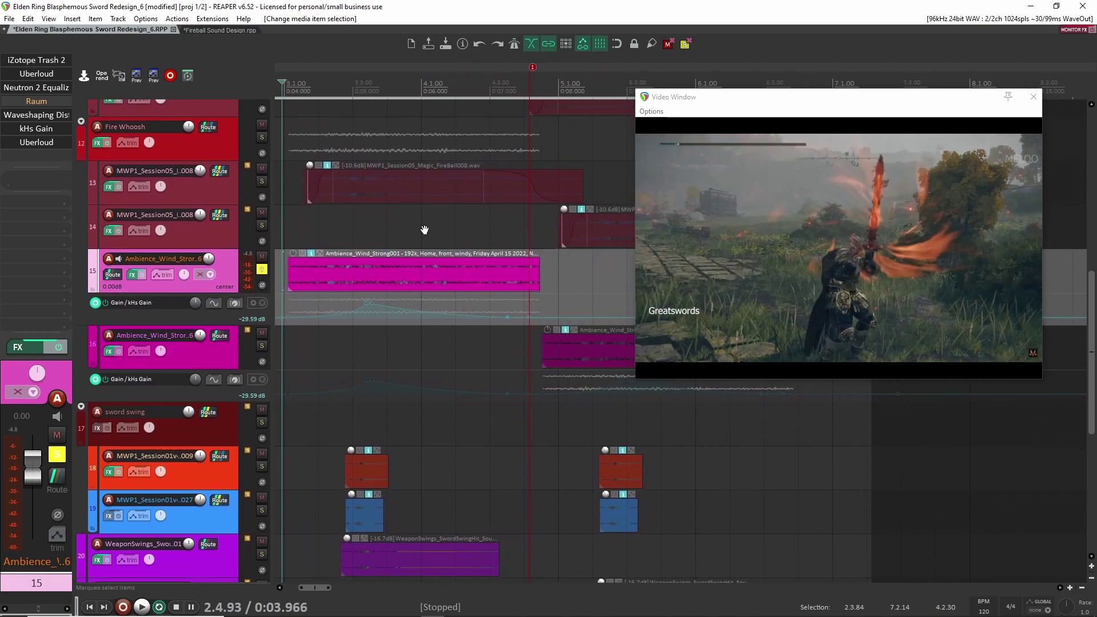
scroll(424, 223, down, 2)
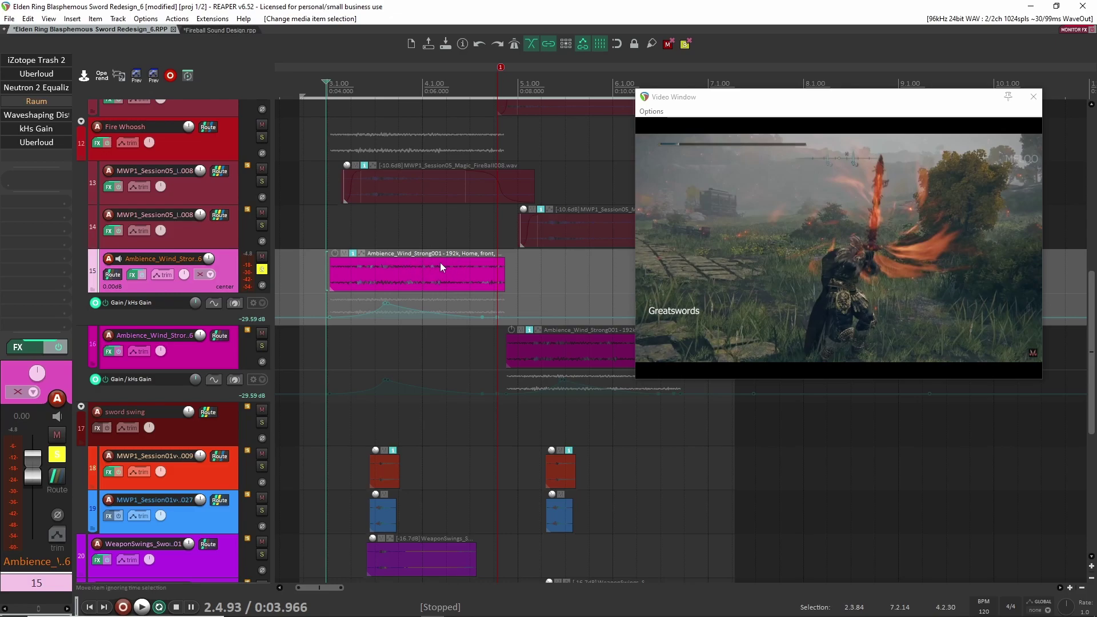
key(space)
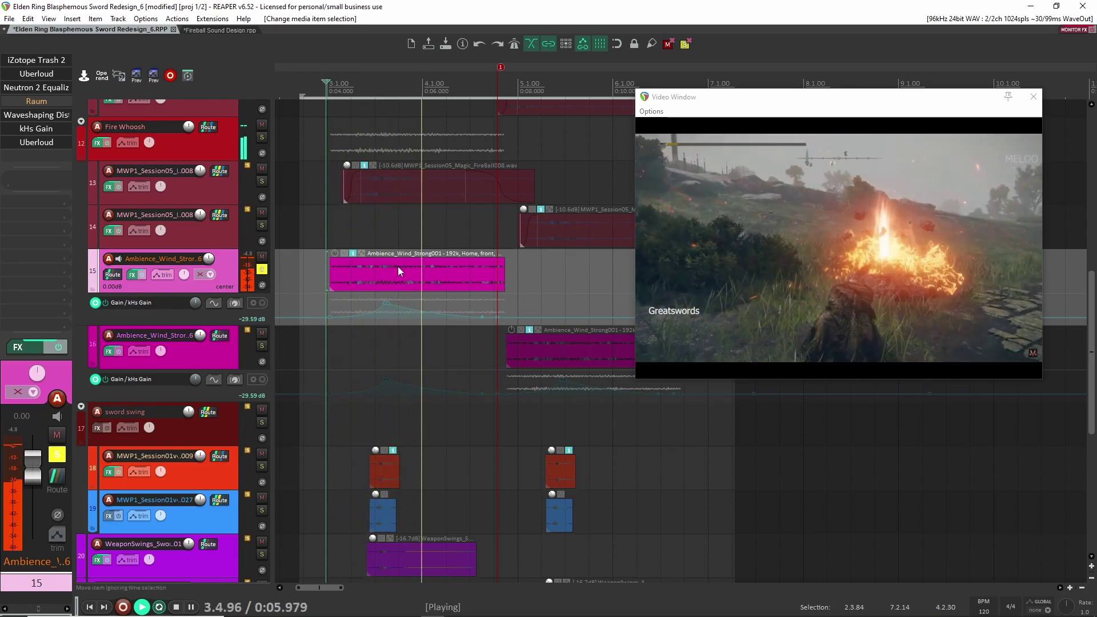
- Open iZotope Trash 2 on the first wind track (track 15) and show all of the track's FX envelopes
key(space)
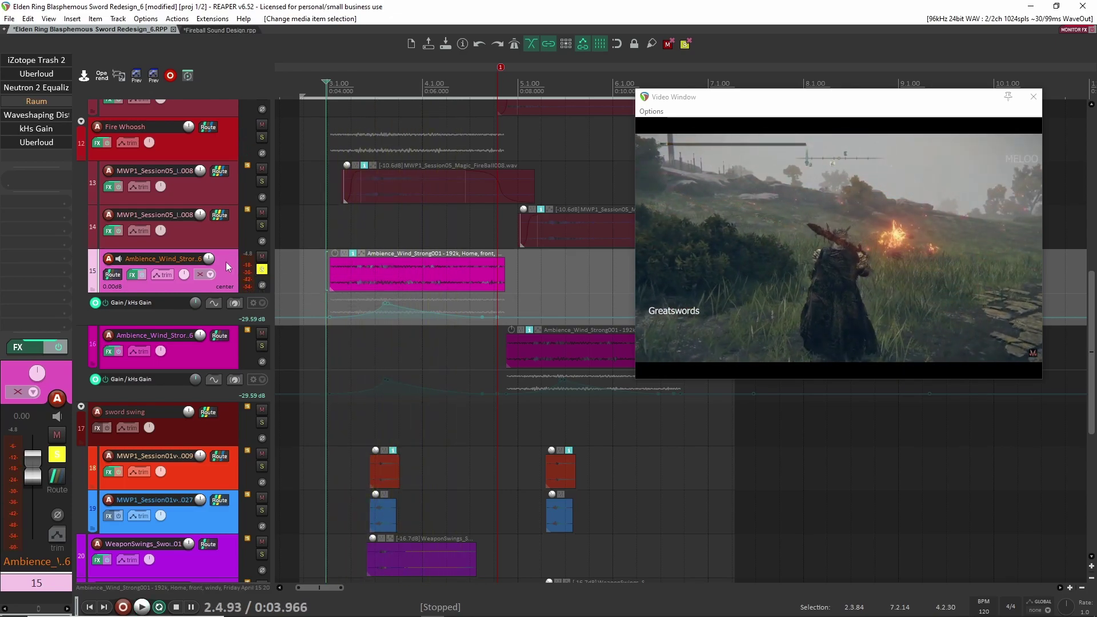
click(36, 60)
drag(566, 171, 1022, 146)
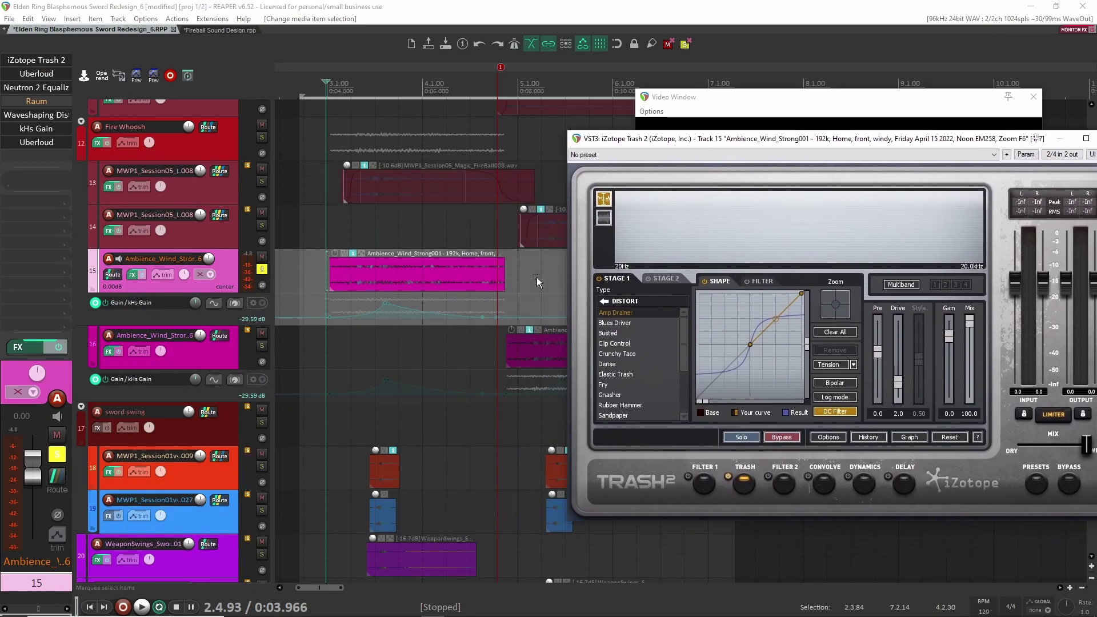
click(211, 275)
- Play the first wind track from 2.4.93 with its Trash 2 settings in view and close the plugin
key(space)
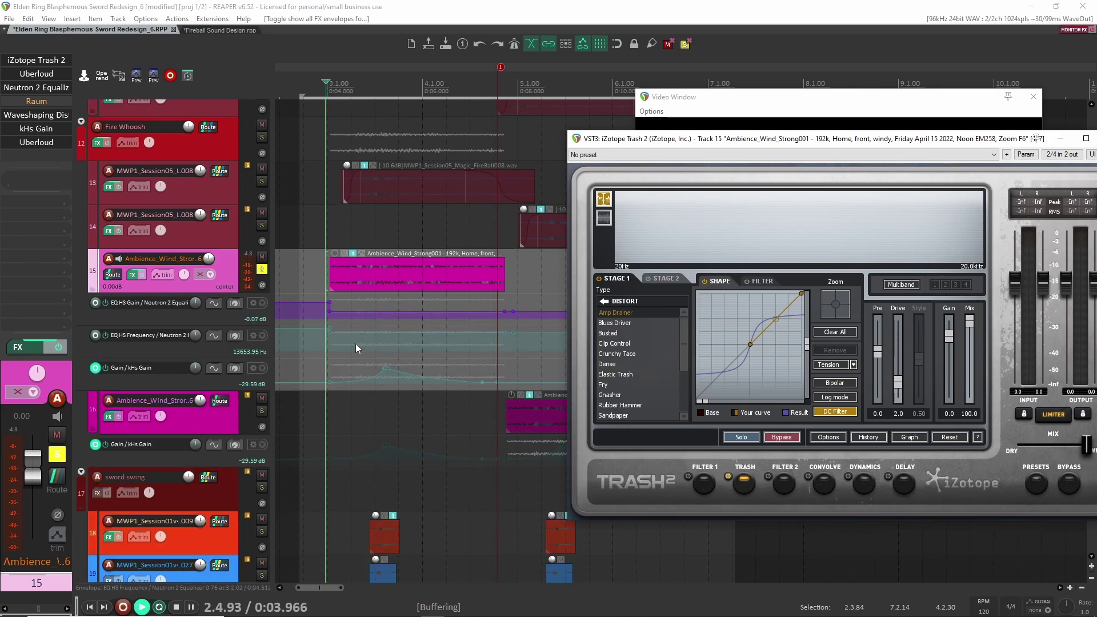
drag(857, 145, 808, 142)
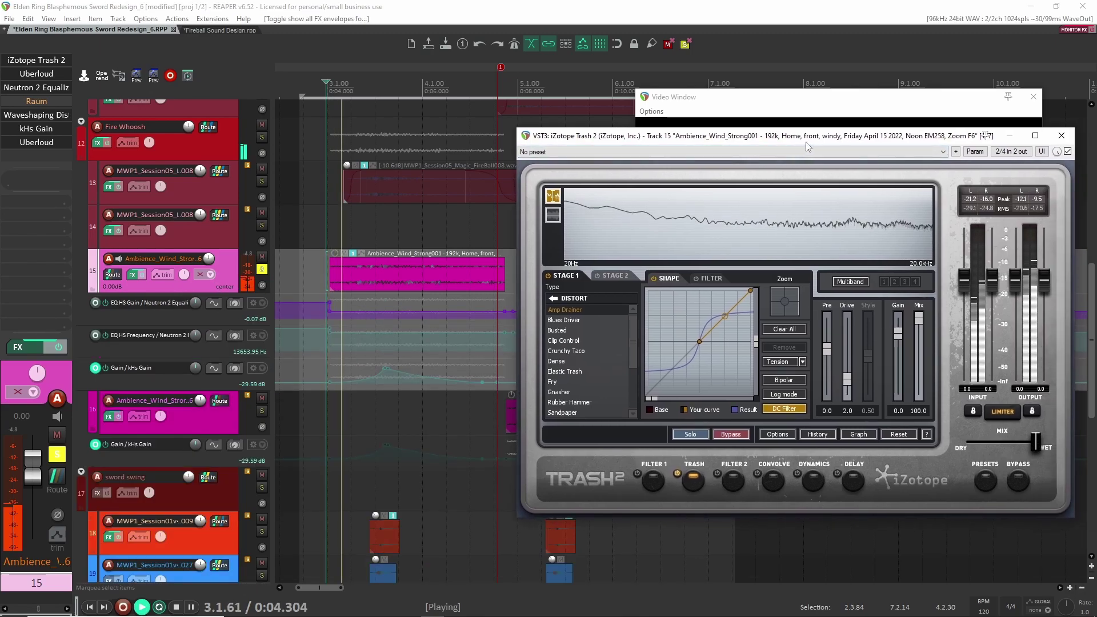
key(space)
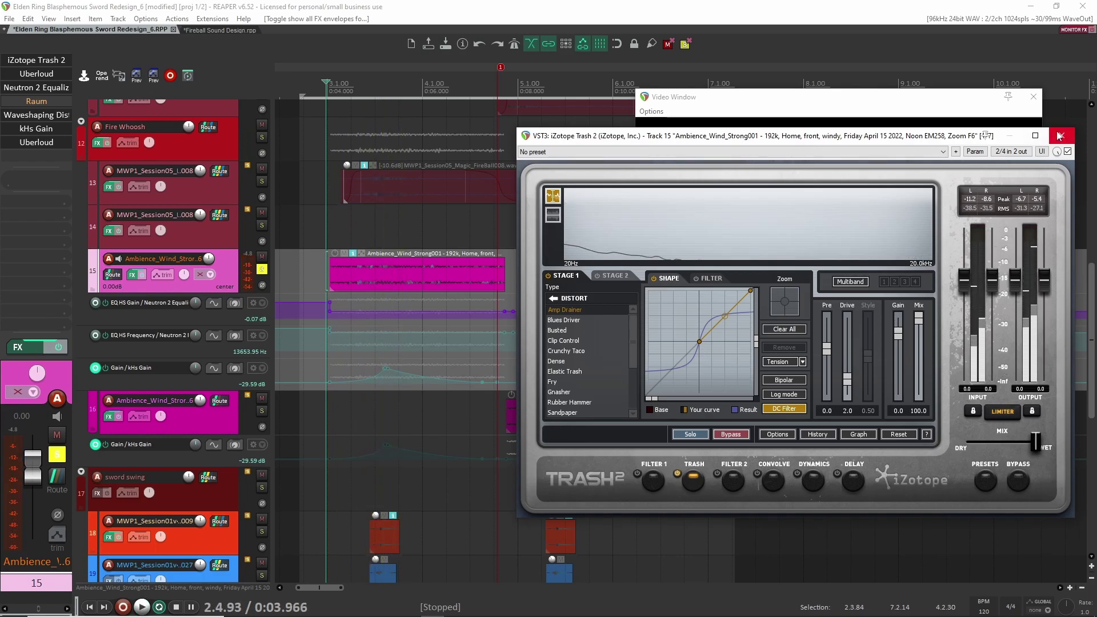
click(1061, 137)
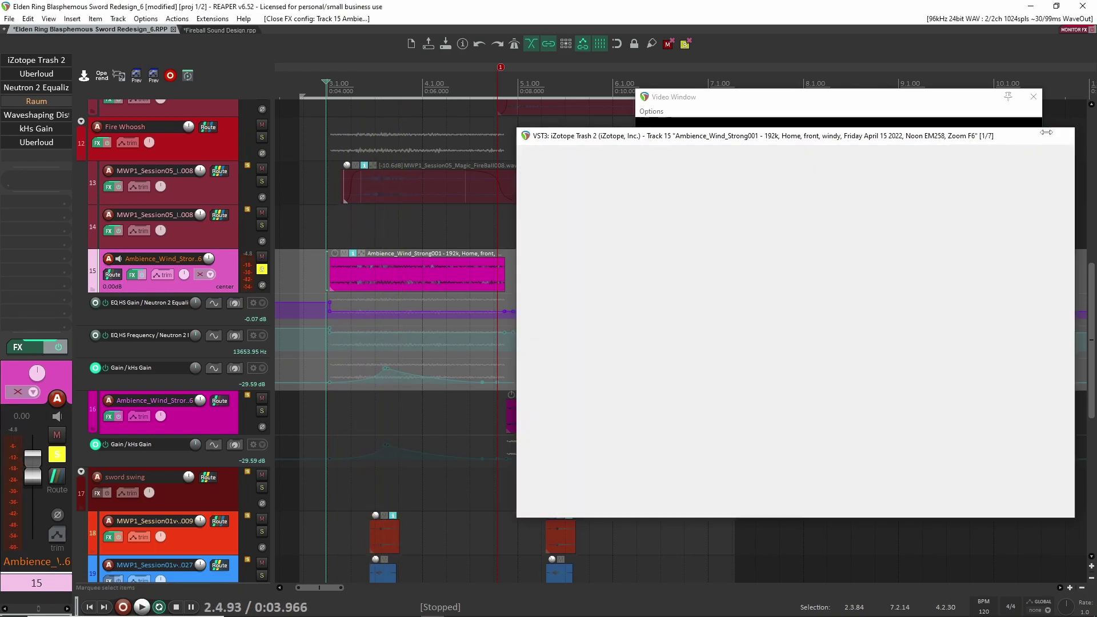
- Play the wind track with its first Uberloud instance open and examine the low, mid and high Push amounts
click(36, 73)
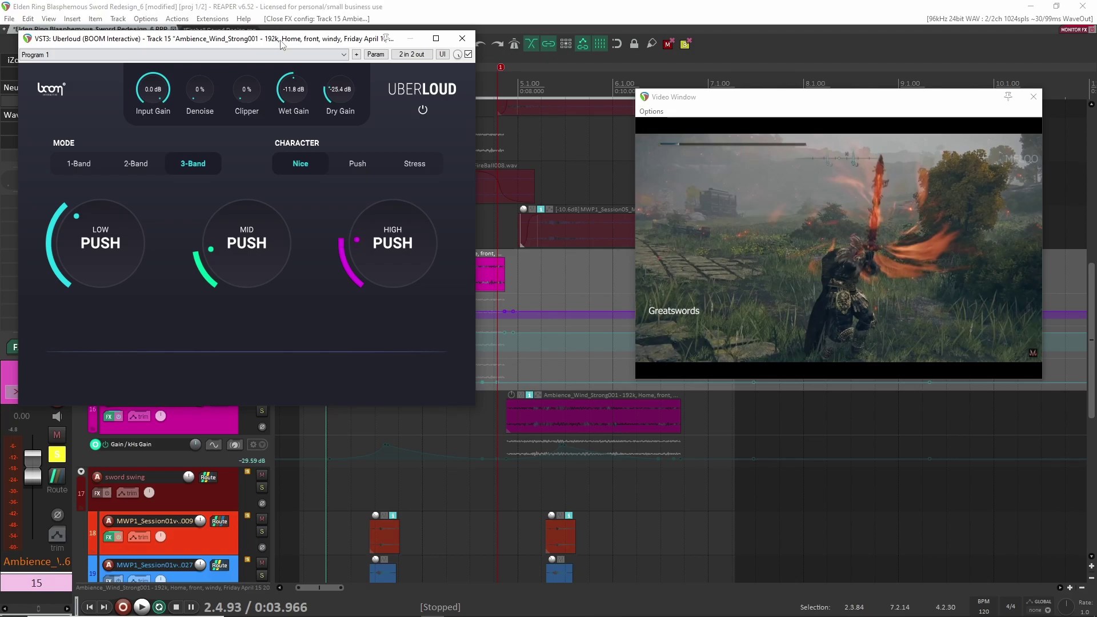
key(space)
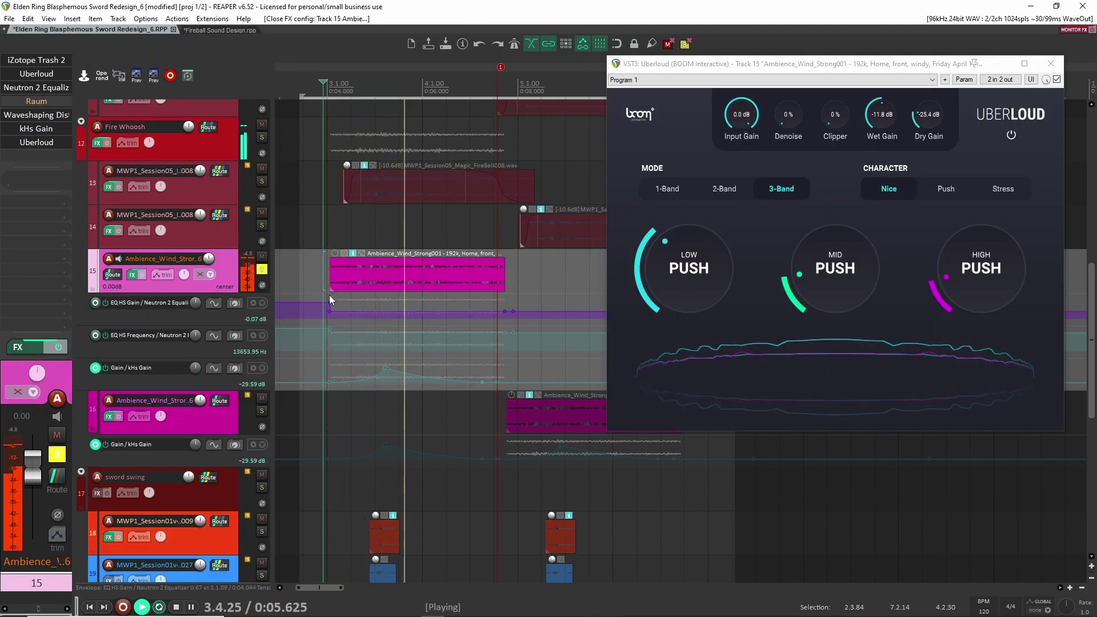
key(space)
mouse_move(691, 275)
mouse_move(851, 270)
scroll(962, 286, up, 3)
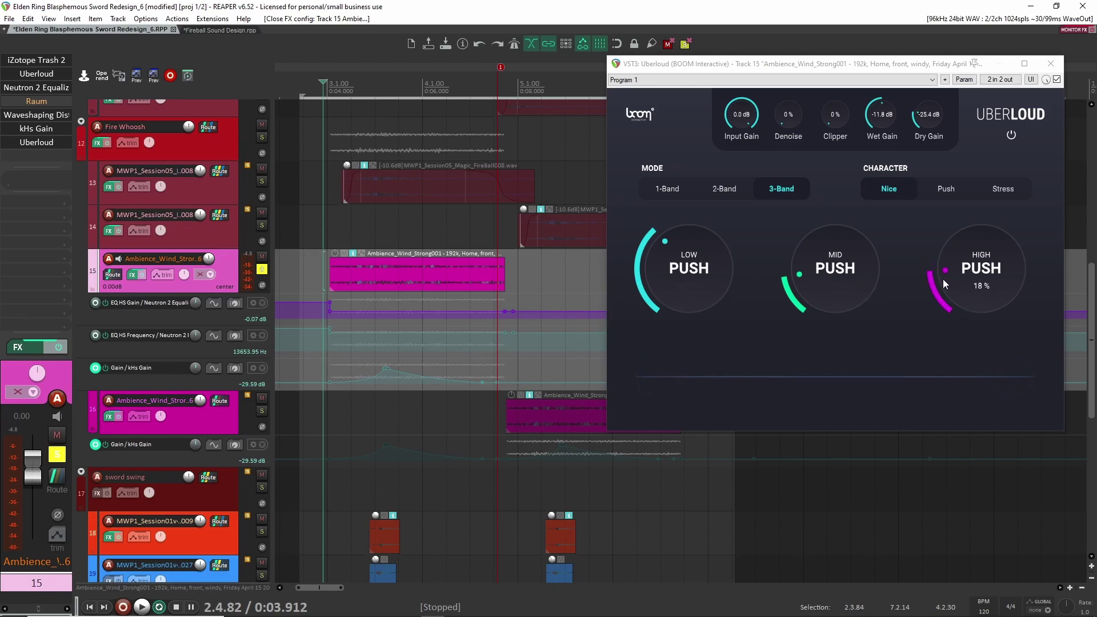
scroll(951, 295, up, 8)
- Examine the parameter modulation on Uberloud's high-band Push, including its random LFO settings, and close both windows
key(alt+m)
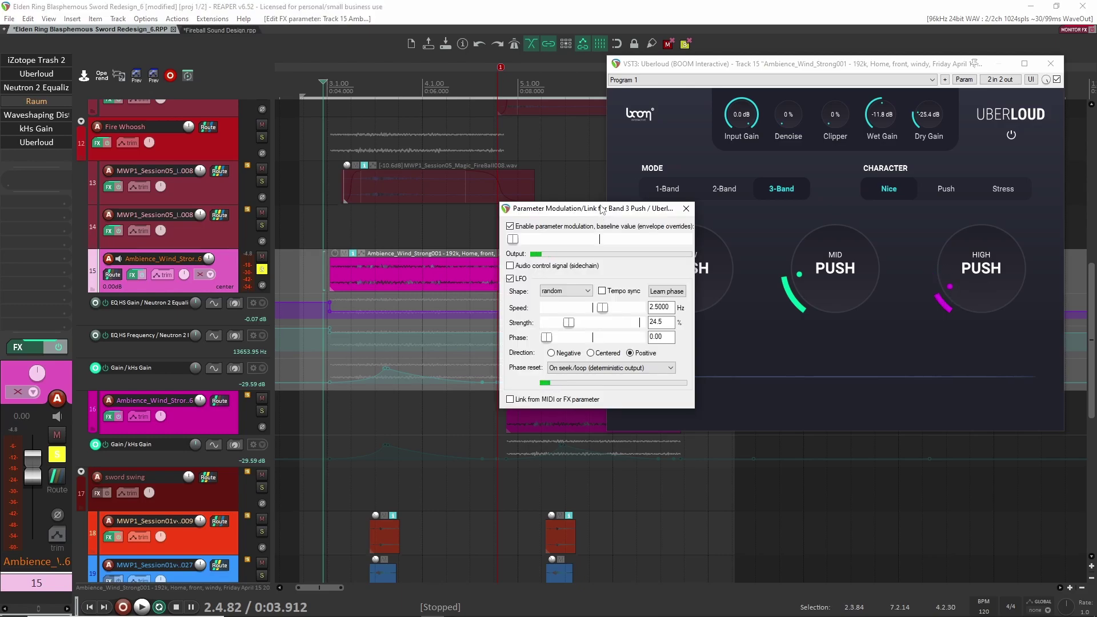
drag(575, 214, 490, 204)
mouse_move(938, 286)
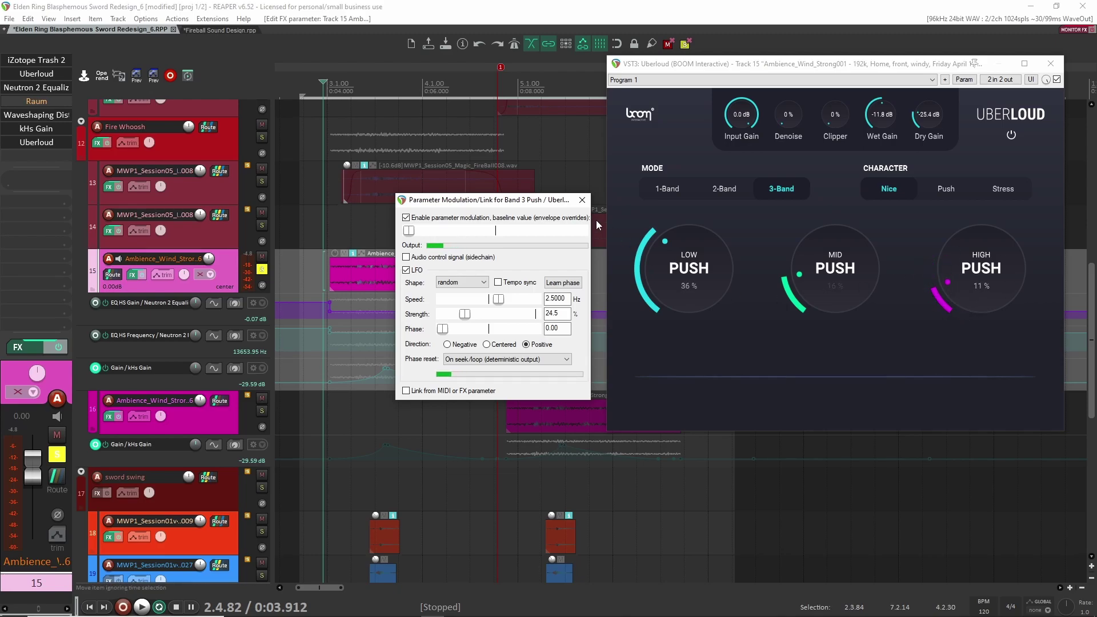
click(581, 200)
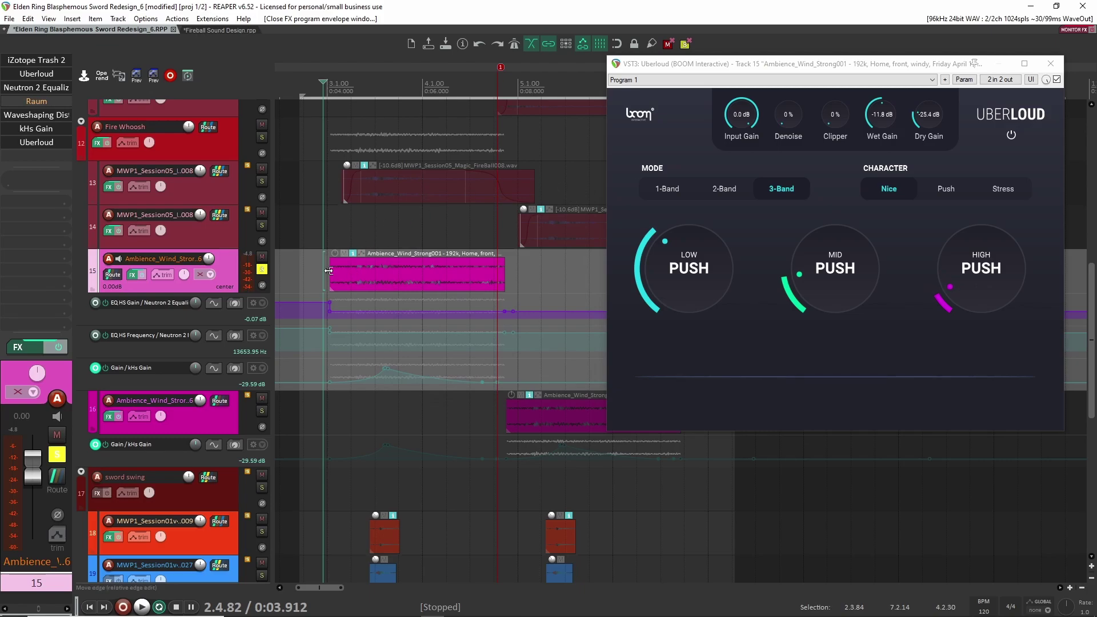
click(1052, 64)
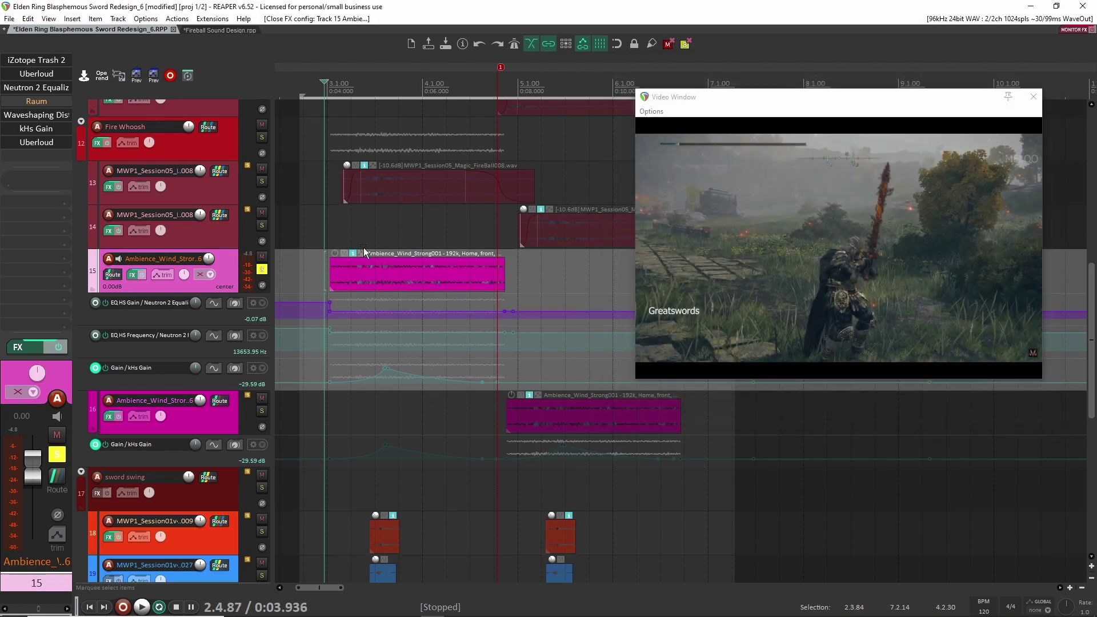
- Compare the wind track's automation at 3.4.62 and 2.4.87, and view its Neutron 2 Equalizer
click(413, 266)
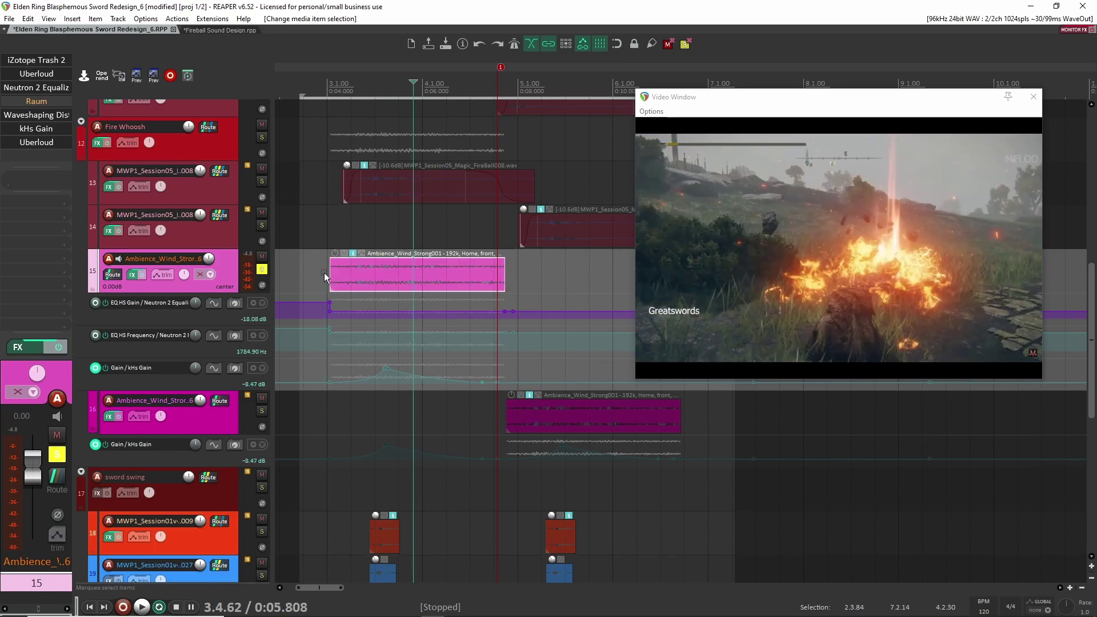
click(323, 273)
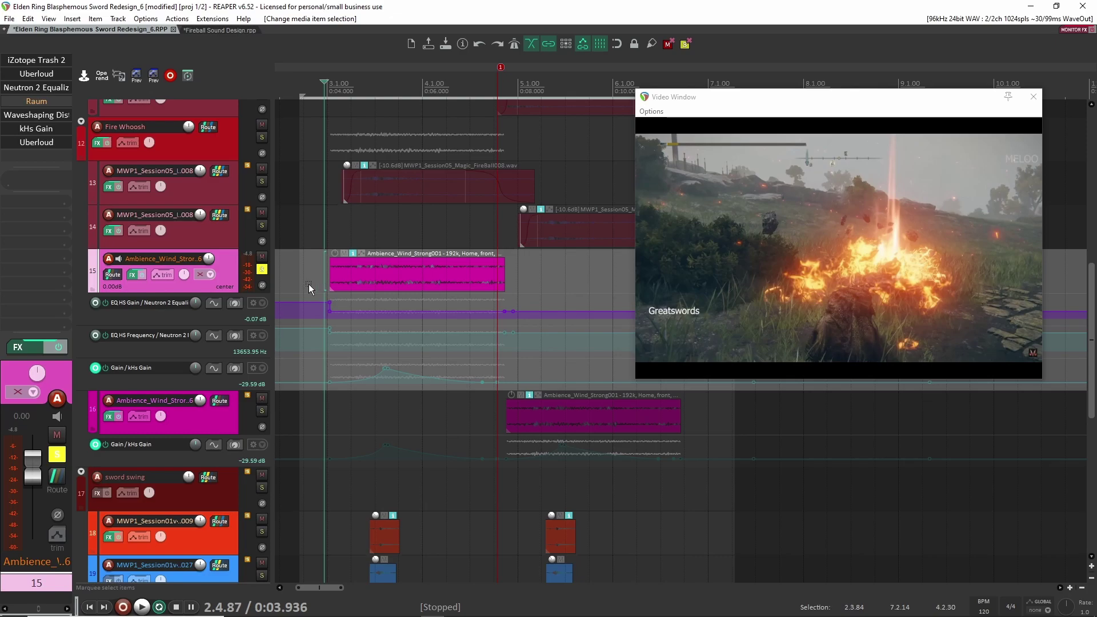
click(36, 90)
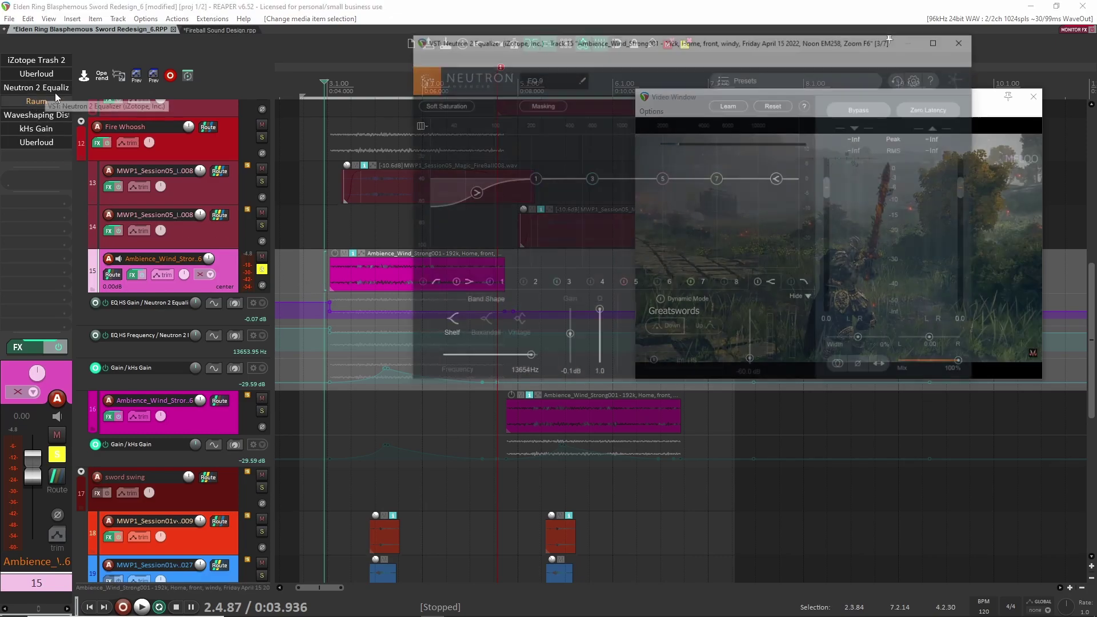
click(966, 39)
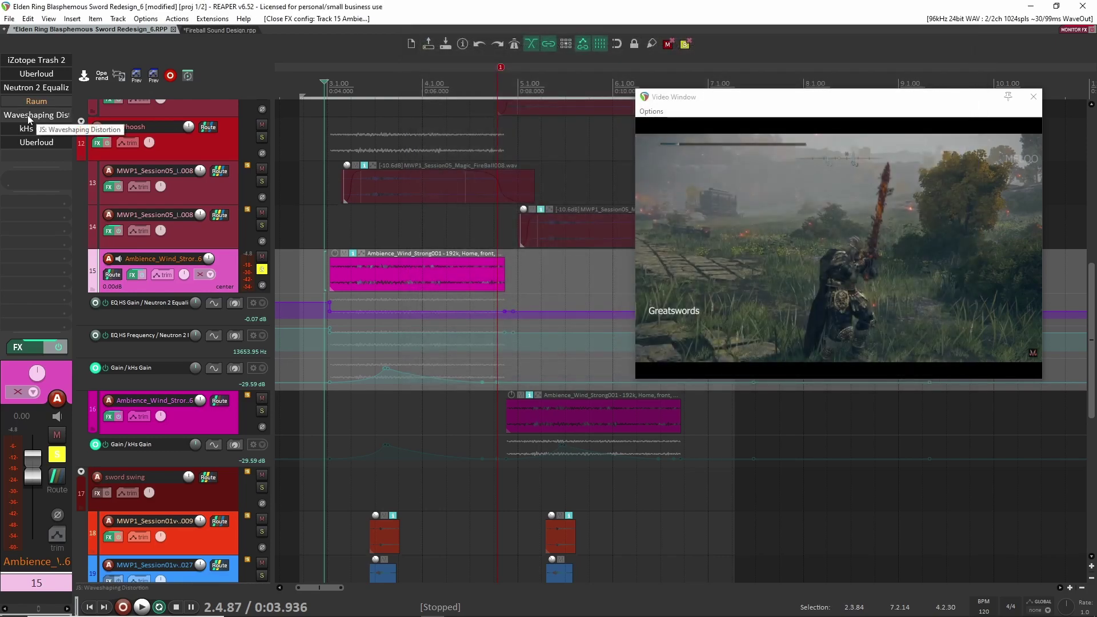
- Play the first wind track from 2.4.87 with Waveshaping Distortion open, and inspect the last Uberloud instance in its chain
ctrl+click(29, 115)
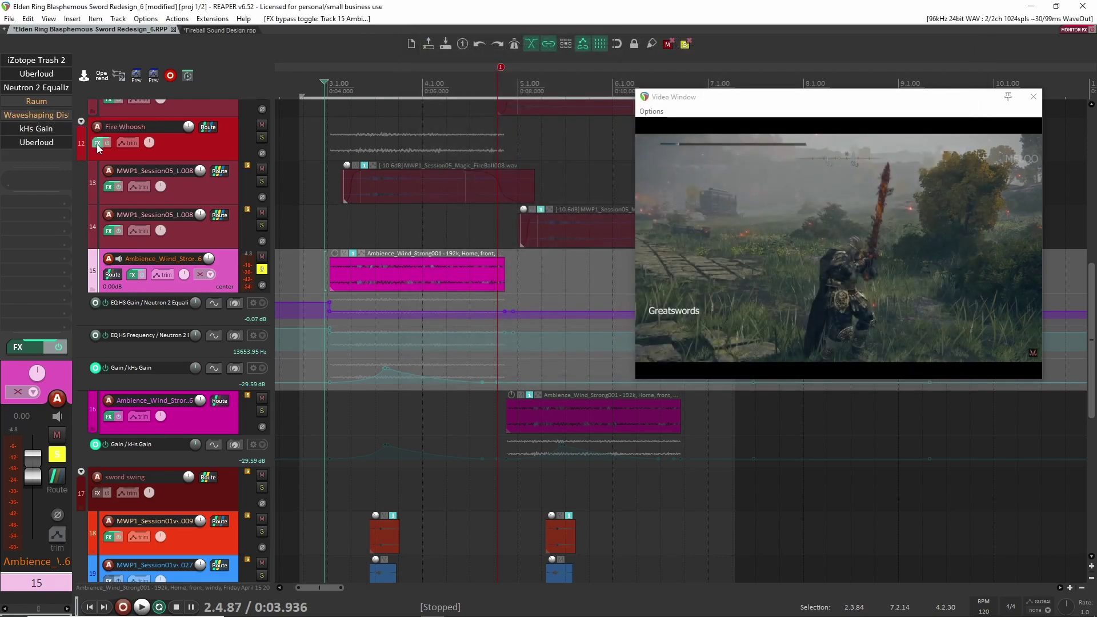
click(36, 115)
drag(200, 41, 881, 117)
key(space)
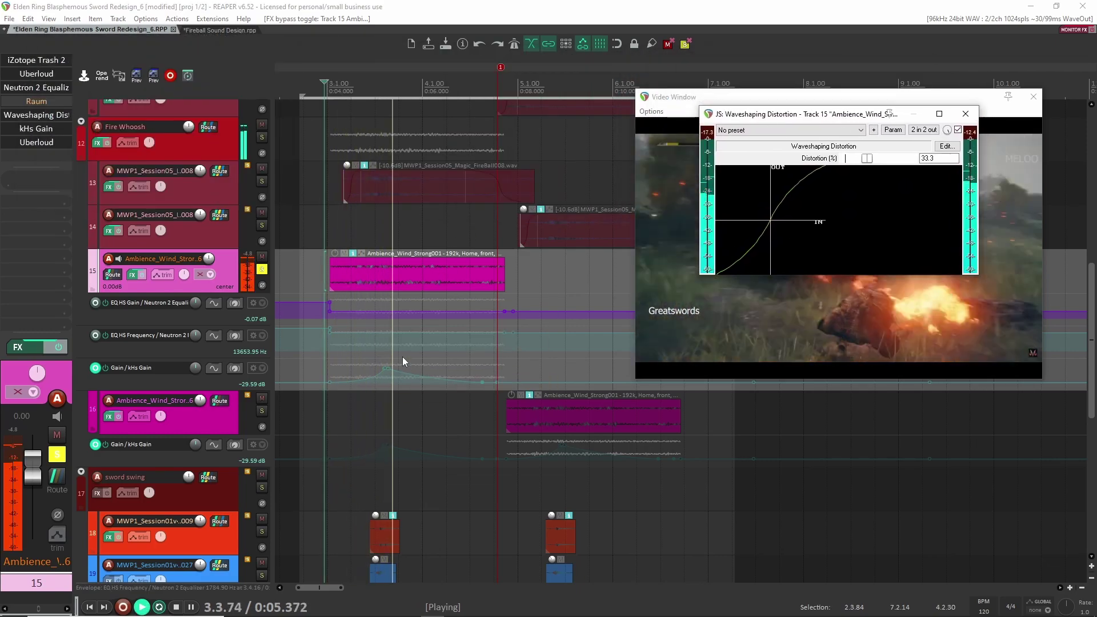
key(space)
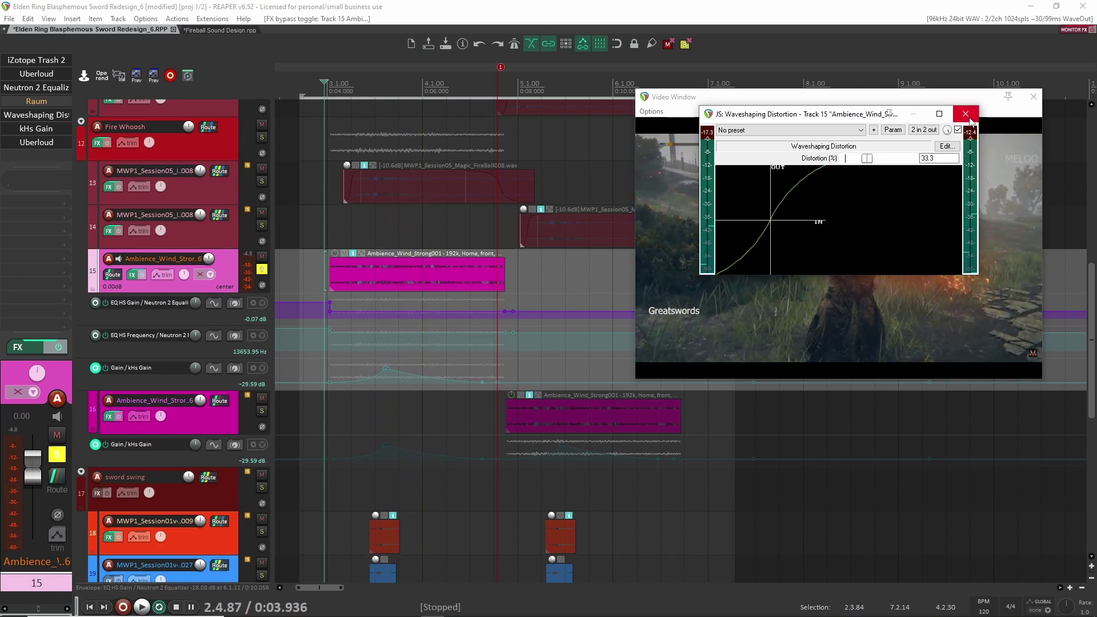
click(967, 116)
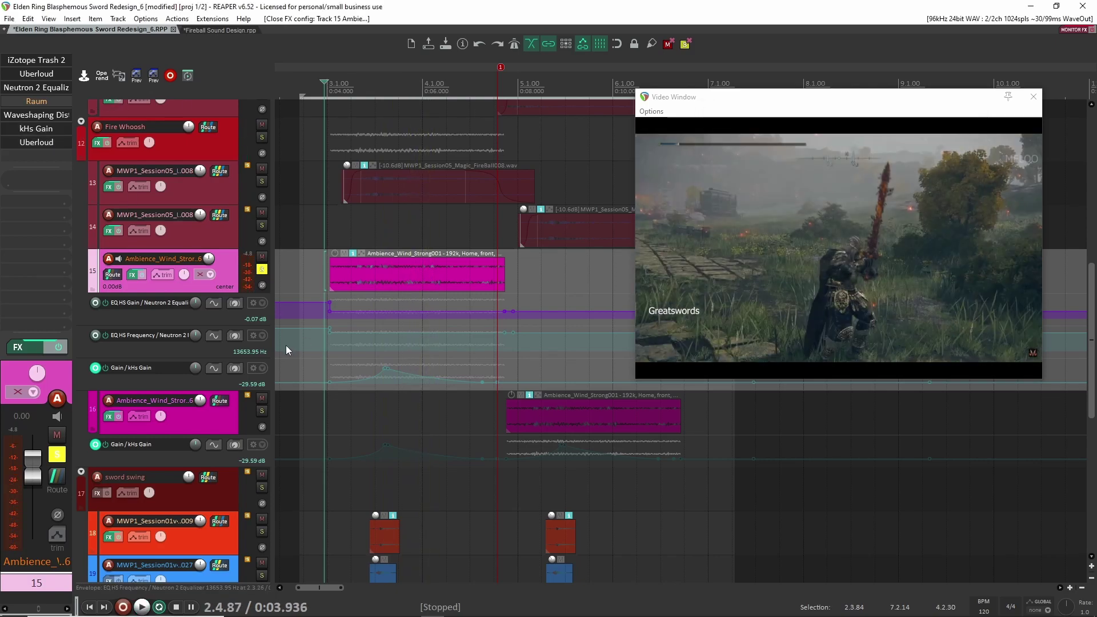
click(29, 142)
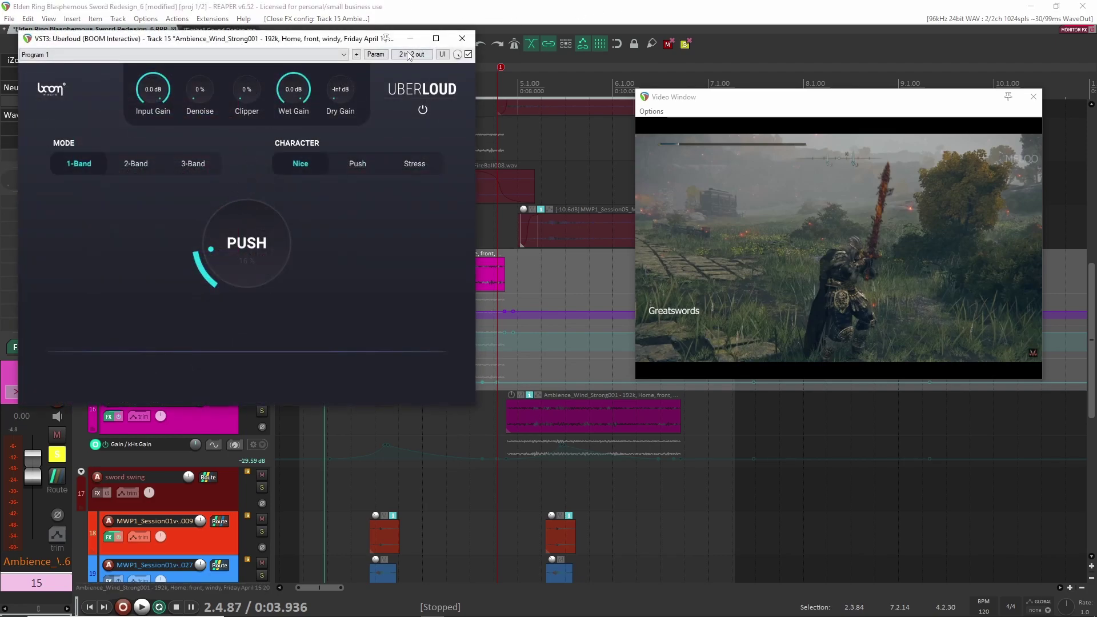
click(463, 38)
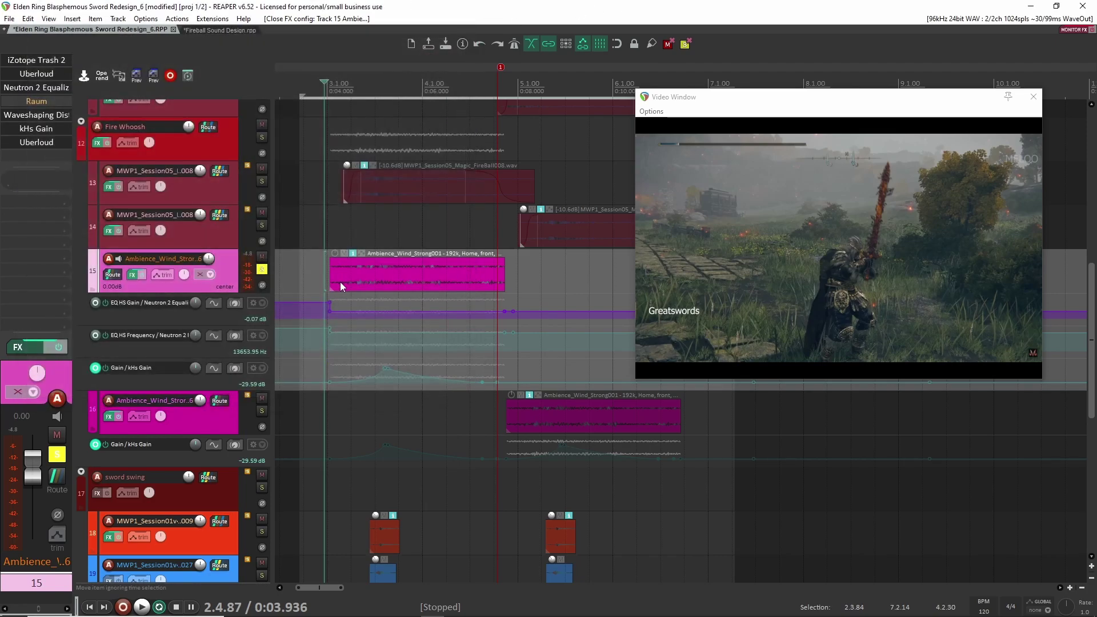
- Solo the first wind track together with the fireball on track 13 and play them from 3.1.02
click(262, 269)
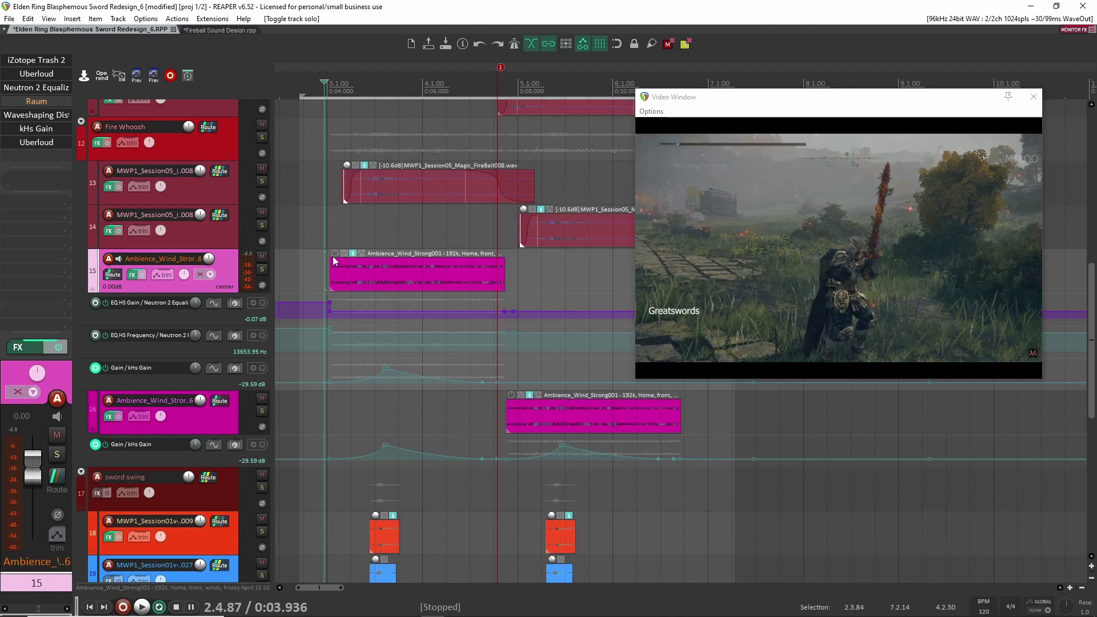
click(261, 269)
click(262, 182)
click(328, 191)
key(space)
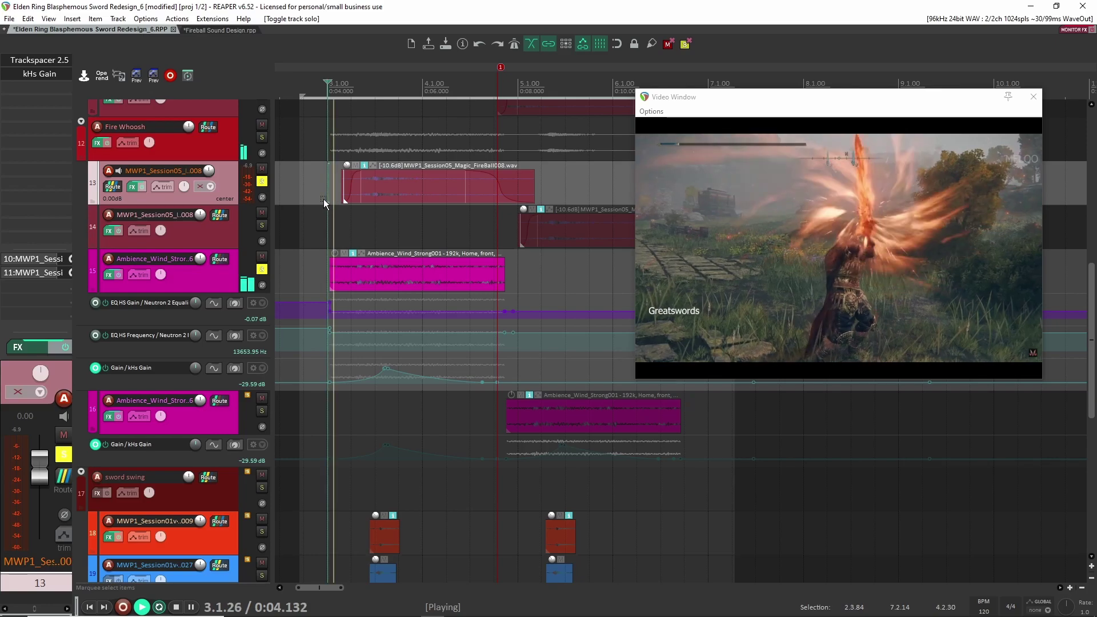
scroll(309, 229, up, 4)
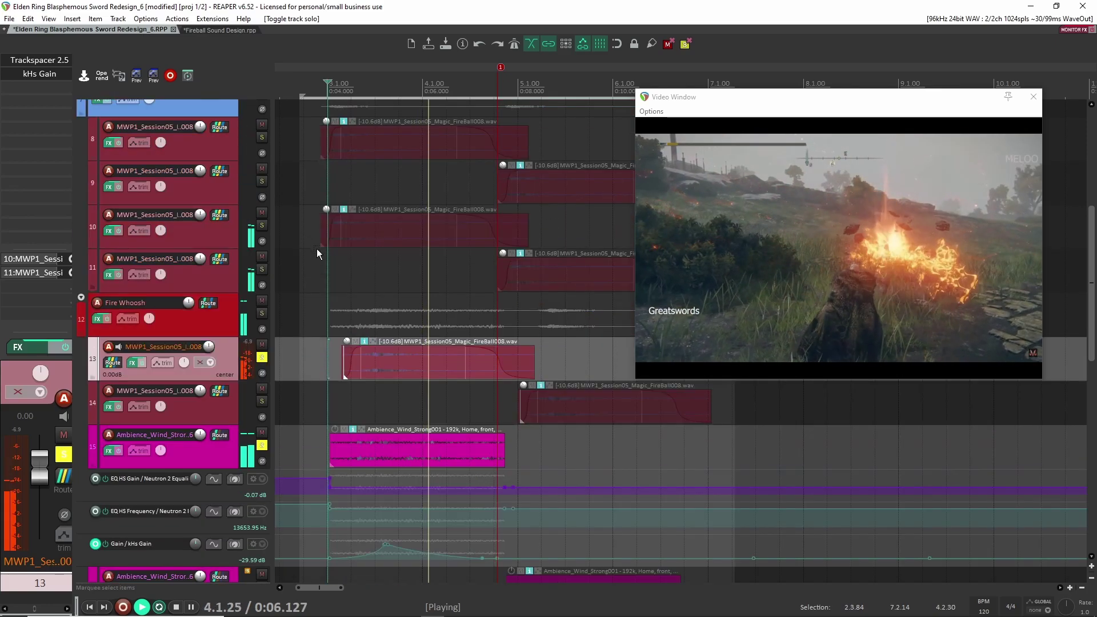
key(space)
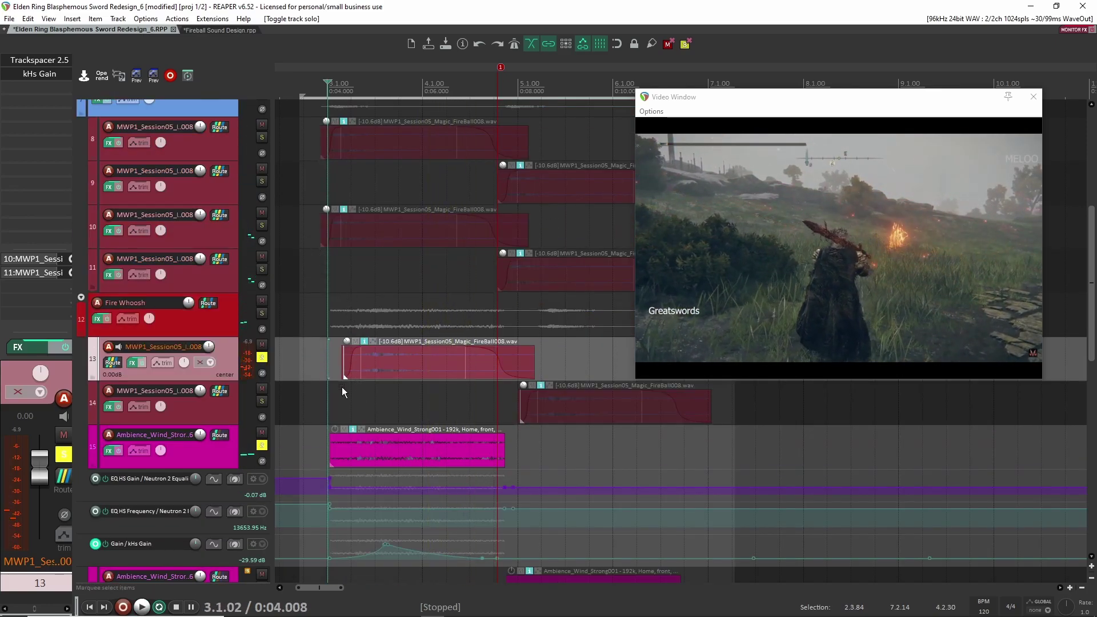
- Clear all track solos, solo the Fire Whoosh folder and play both swings from 3.1.02
click(262, 313)
click(684, 44)
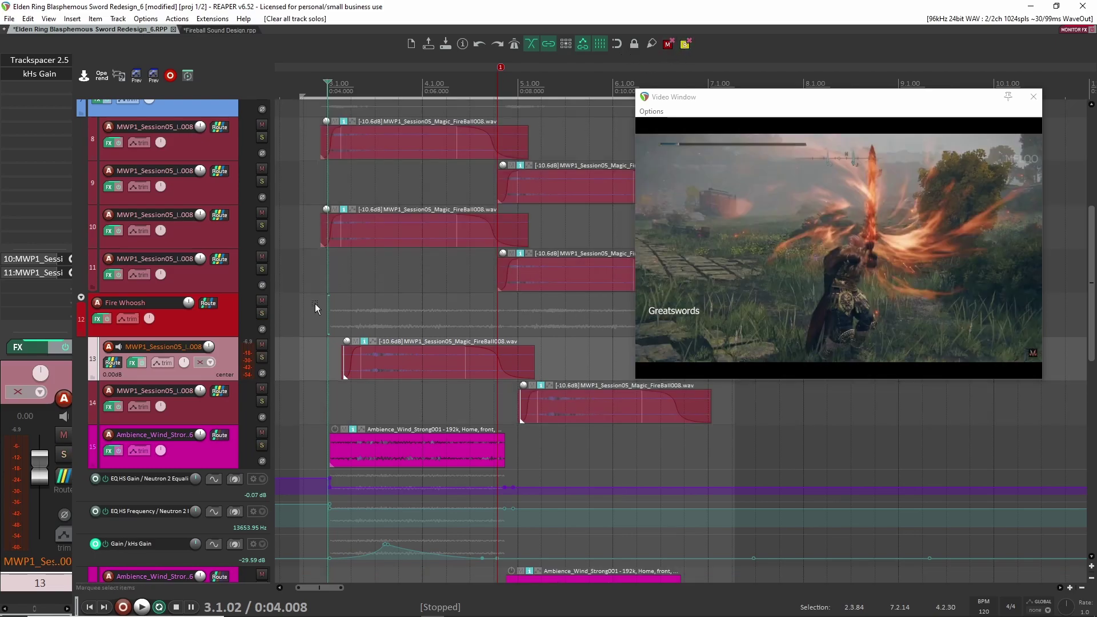
click(262, 314)
key(space)
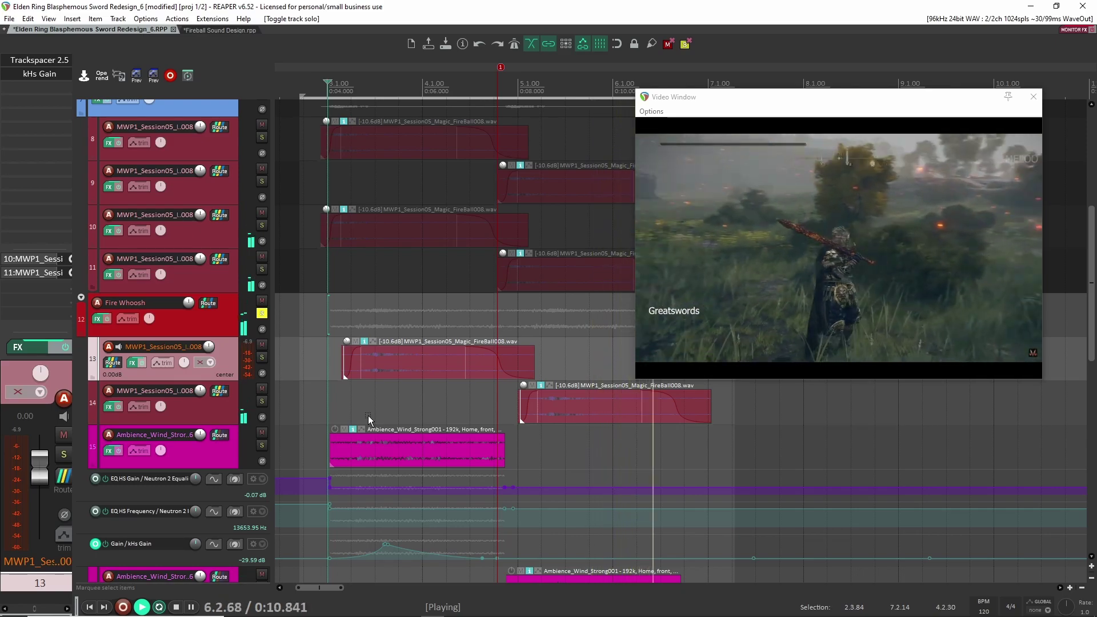
key(space)
- Solo track 18, the first layer in the sword swing folder, and play its first swing from 3.2.56
scroll(355, 399, down, 5)
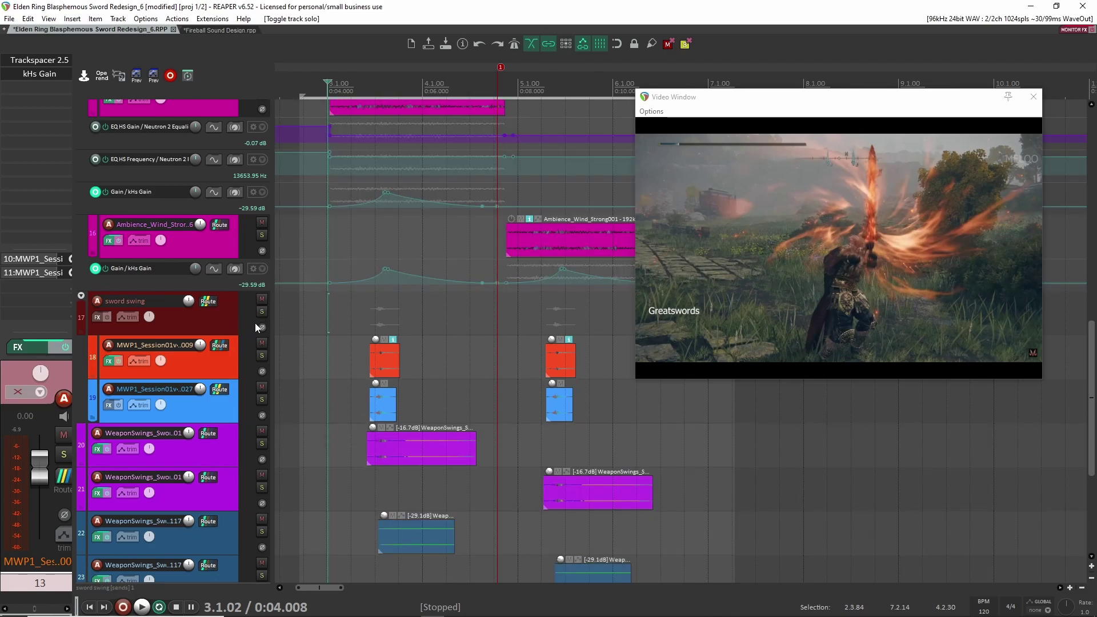
click(257, 360)
scroll(337, 352, up, 2)
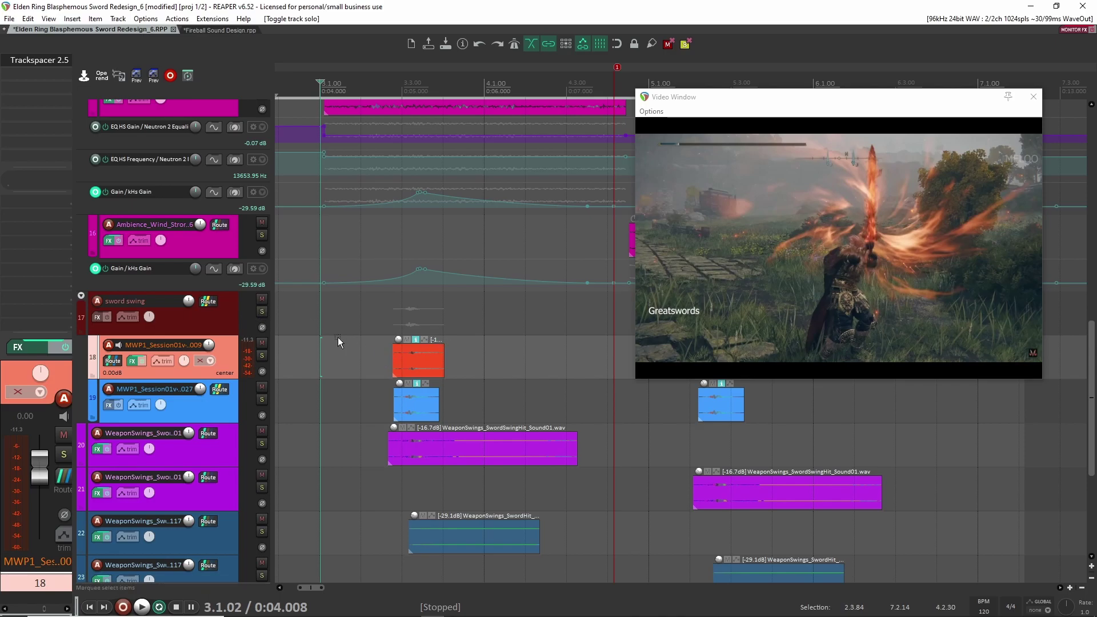
click(262, 356)
click(383, 358)
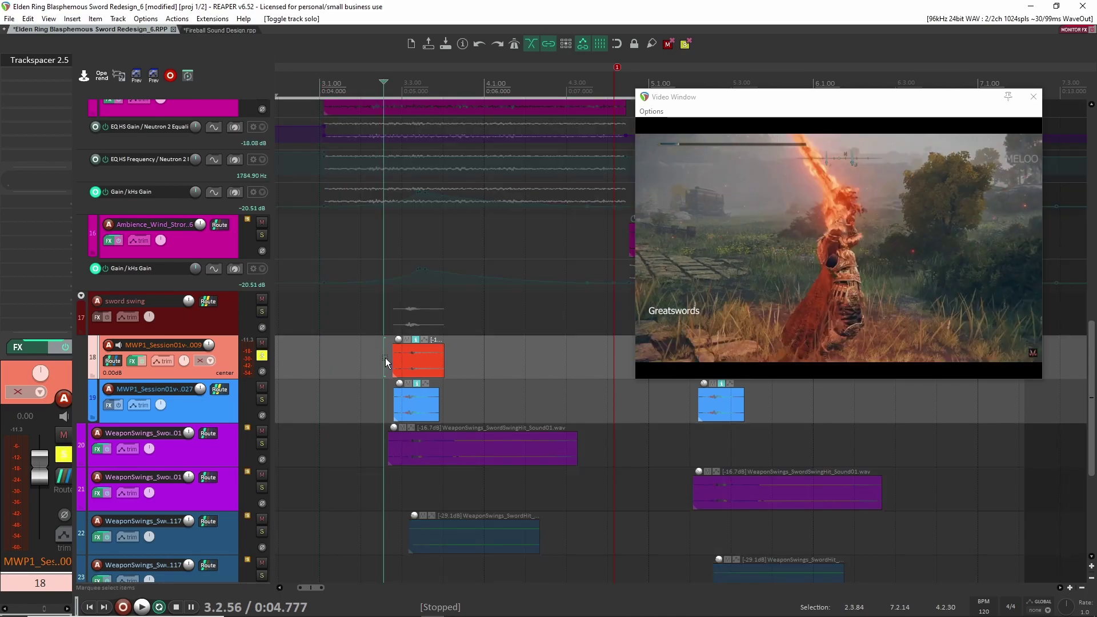
key(space)
key(space)
key(space)
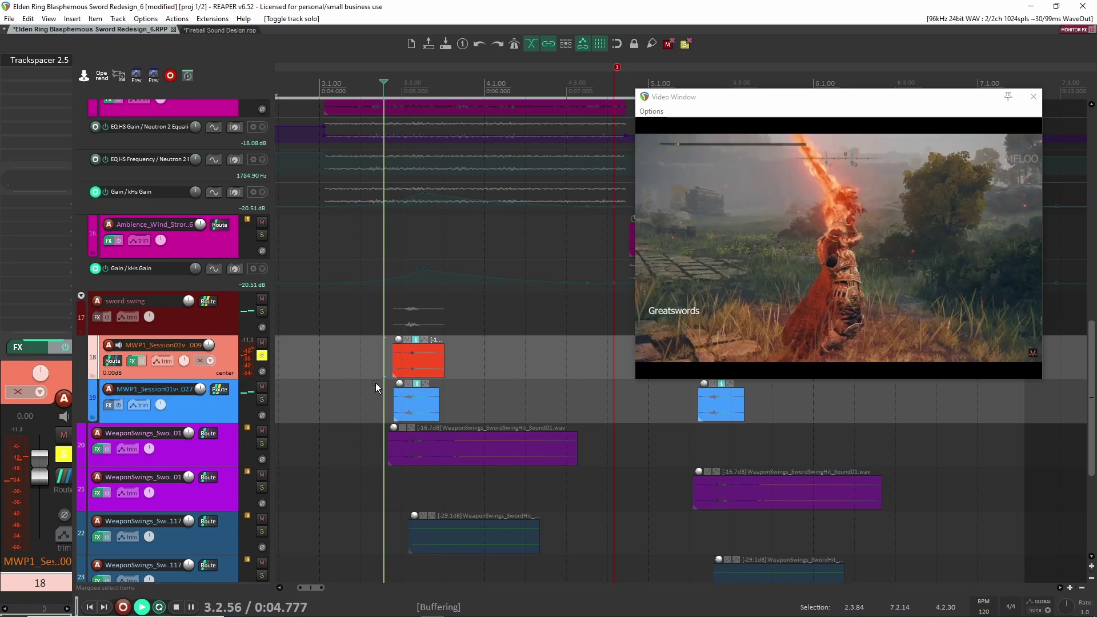
key(space)
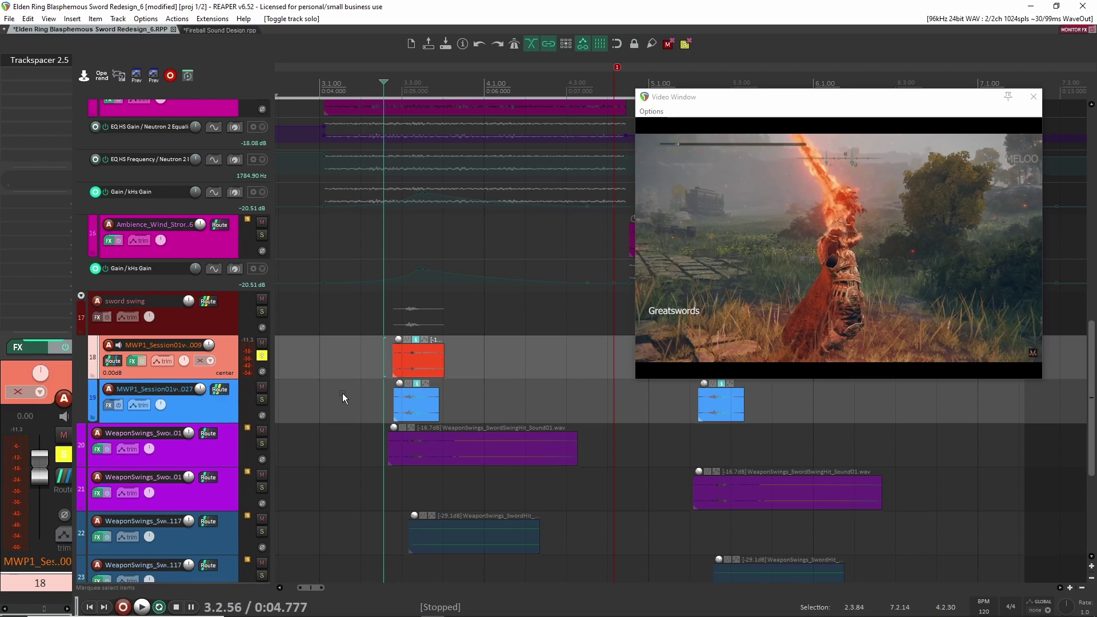
key(space)
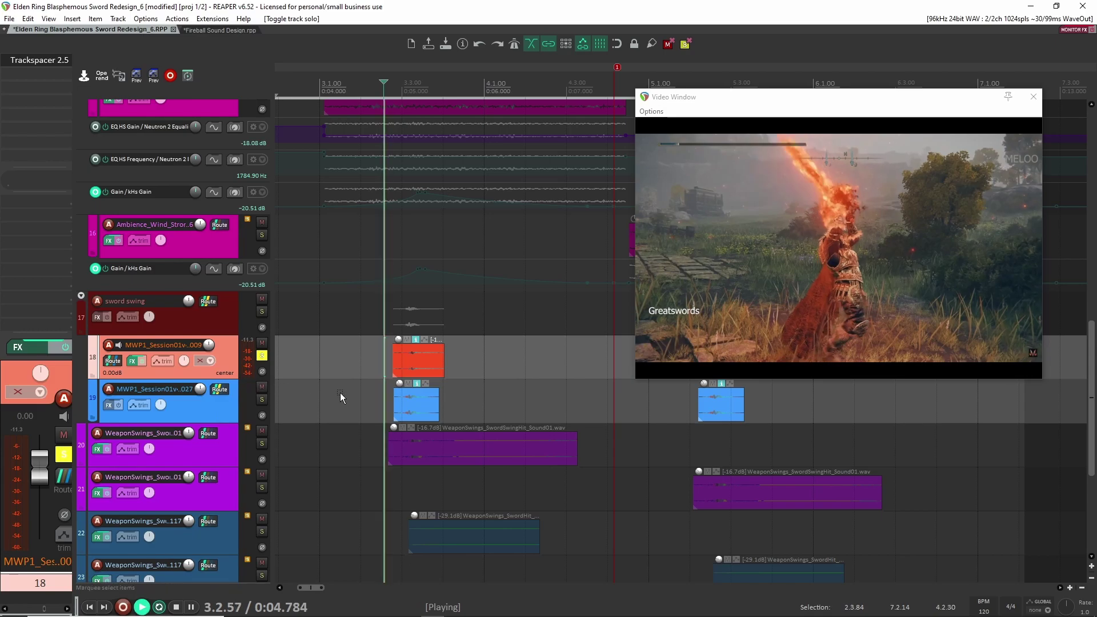
key(space)
- Clear track 18's solo, solo track 19 and play its first swing from 3.2.38
click(262, 355)
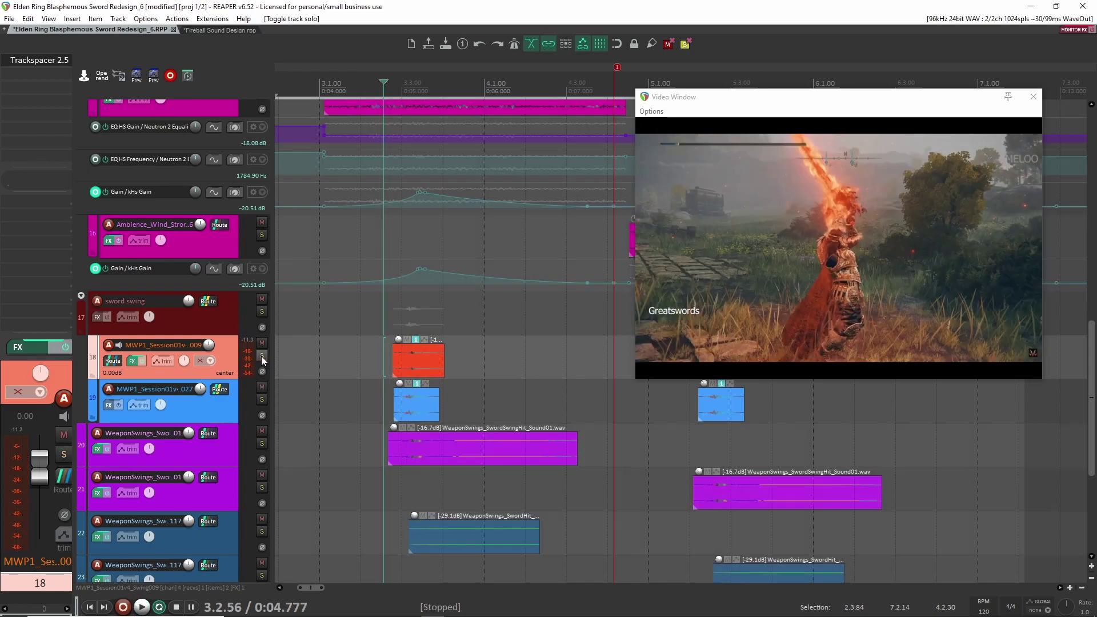
click(263, 401)
click(393, 403)
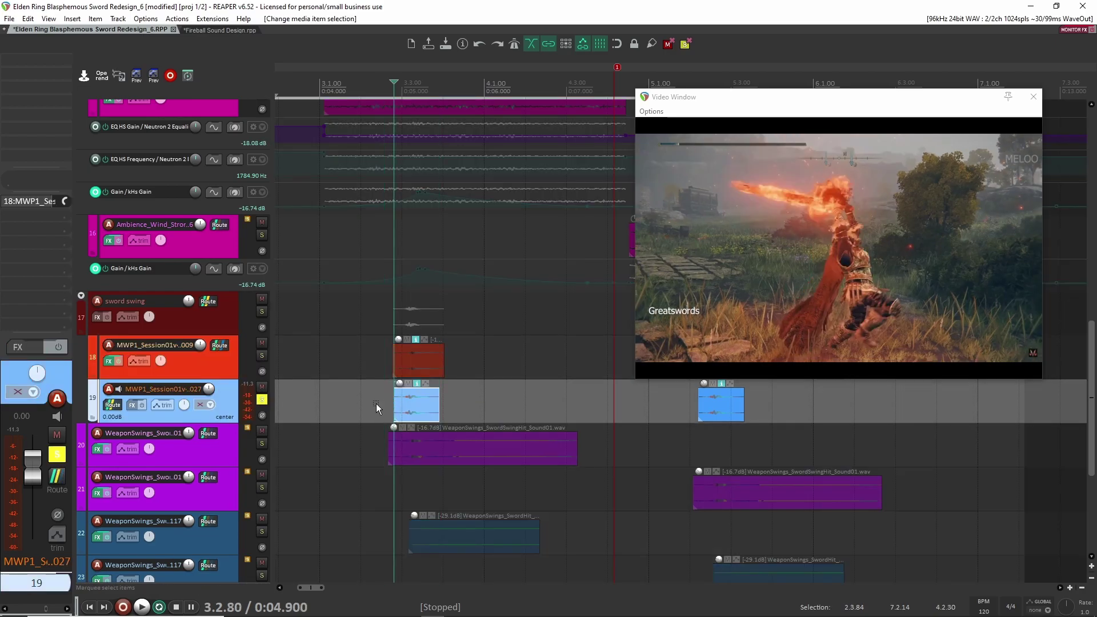
click(376, 404)
key(space)
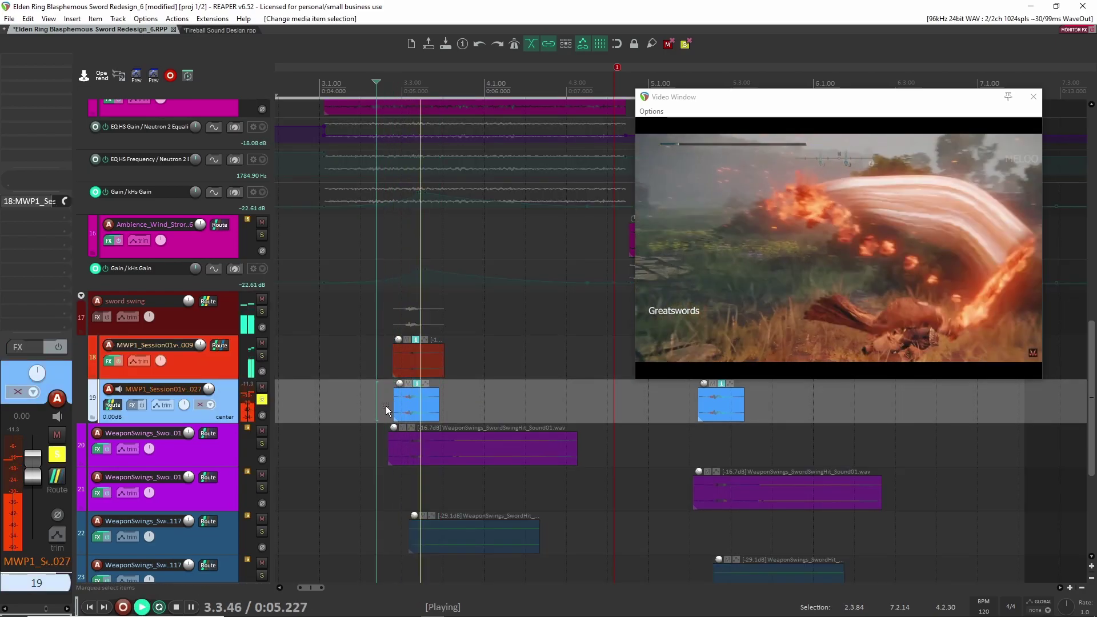
key(space)
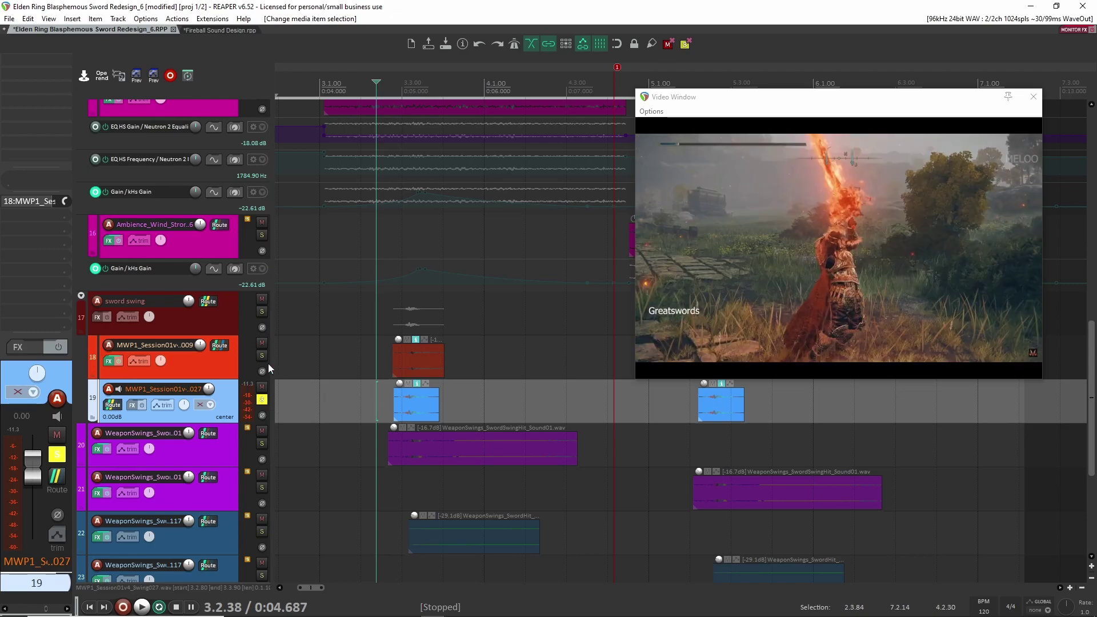
- Audition the swing layers on tracks 18 and 19 from 3.2.65, comparing with and without track 19's solo, and clear both solos
click(263, 356)
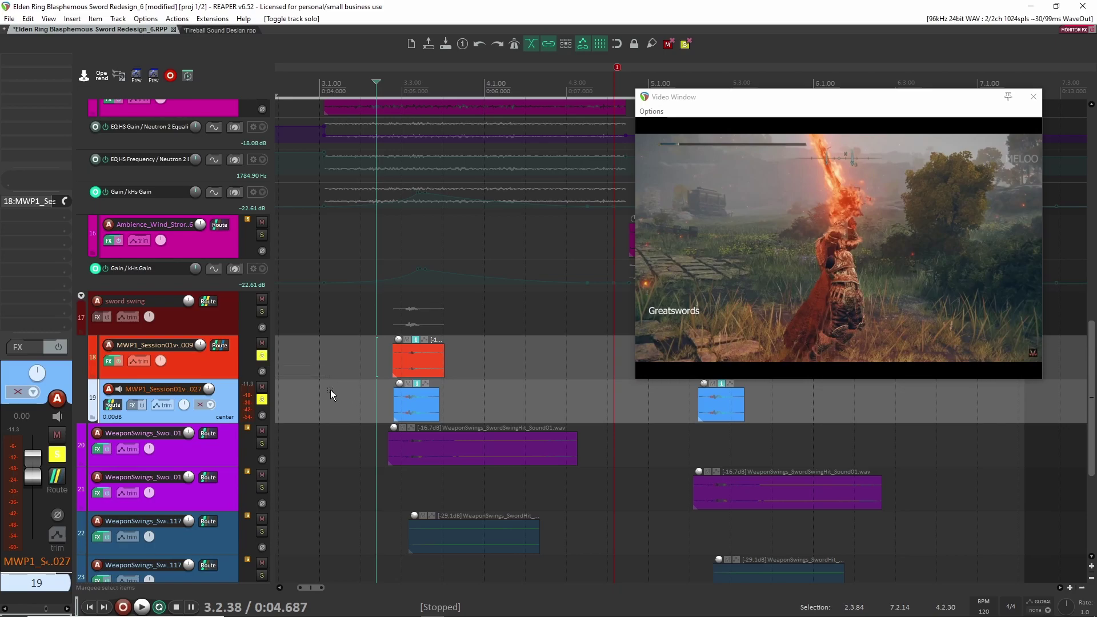
click(419, 399)
click(420, 360)
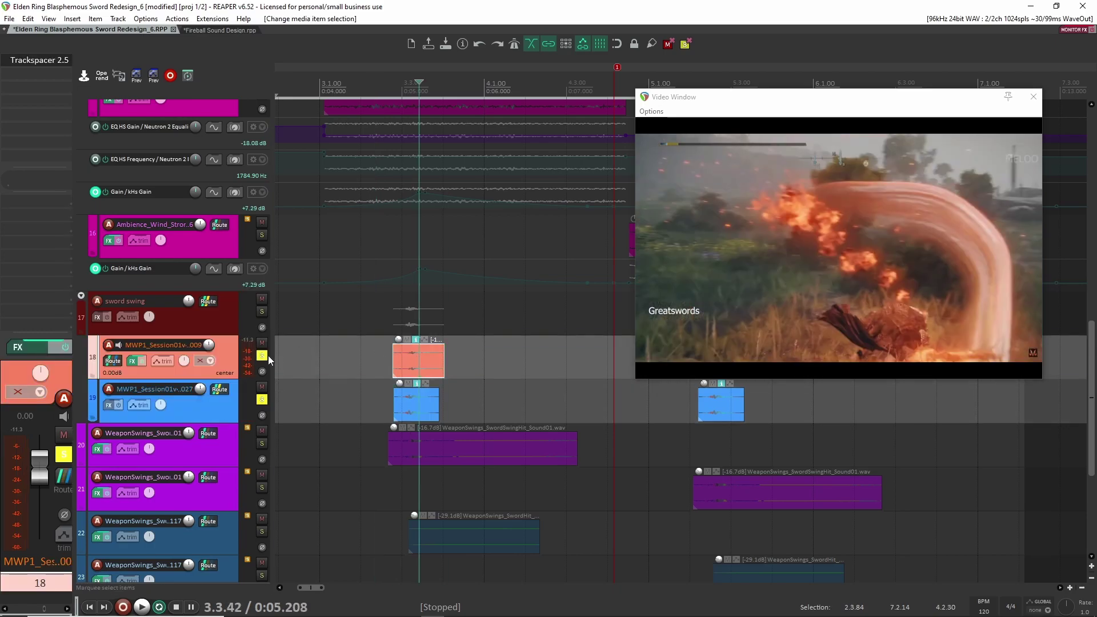
click(375, 415)
key(space)
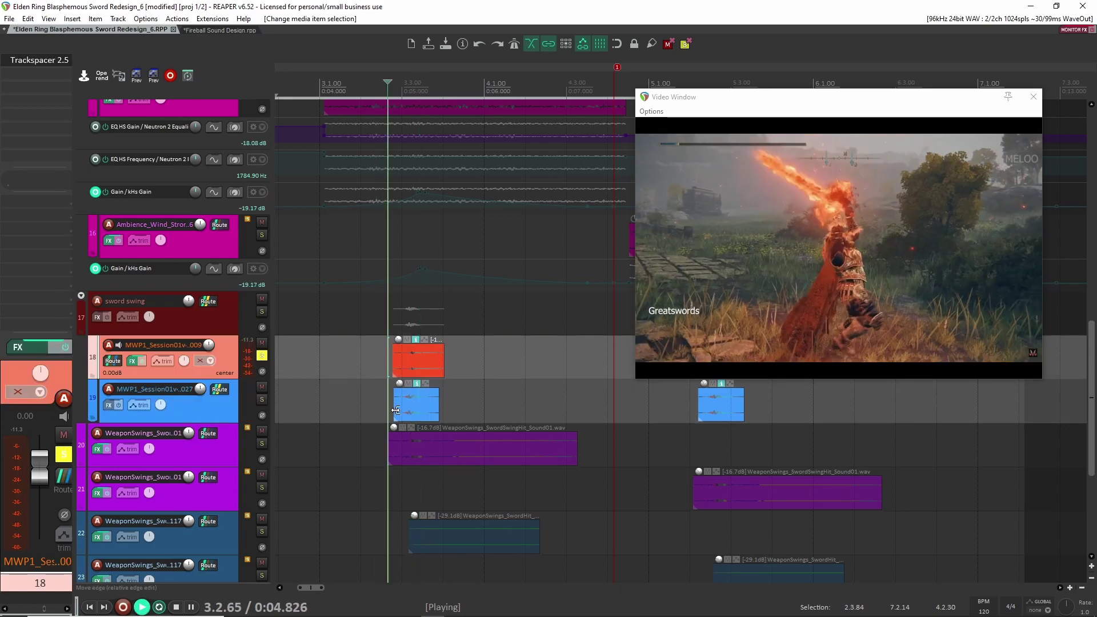
key(space)
click(261, 400)
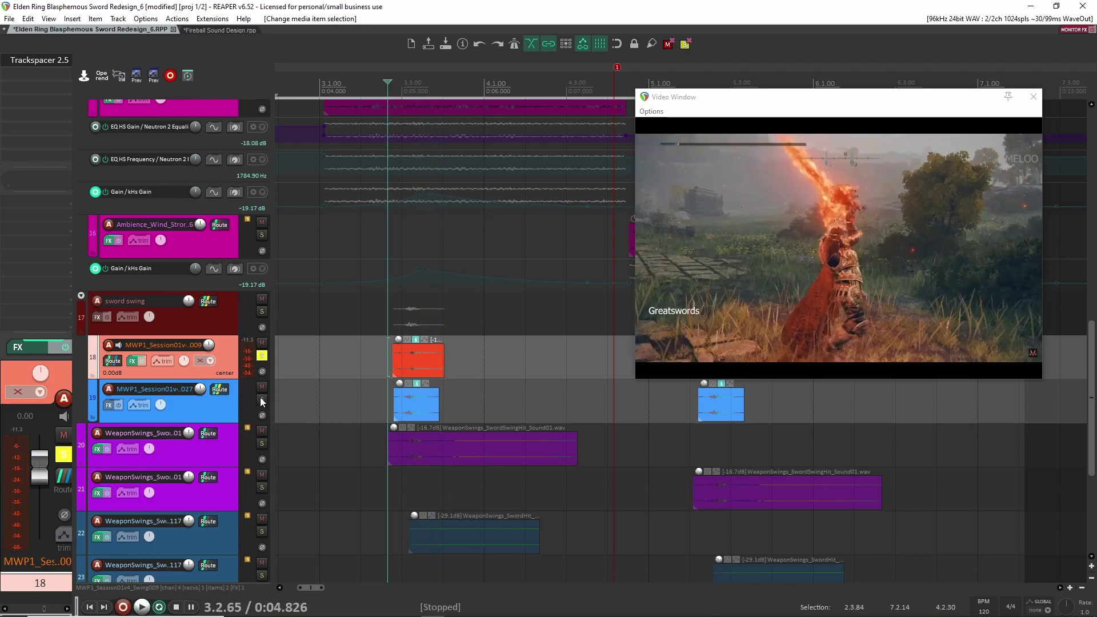
key(space)
key(space)
click(261, 400)
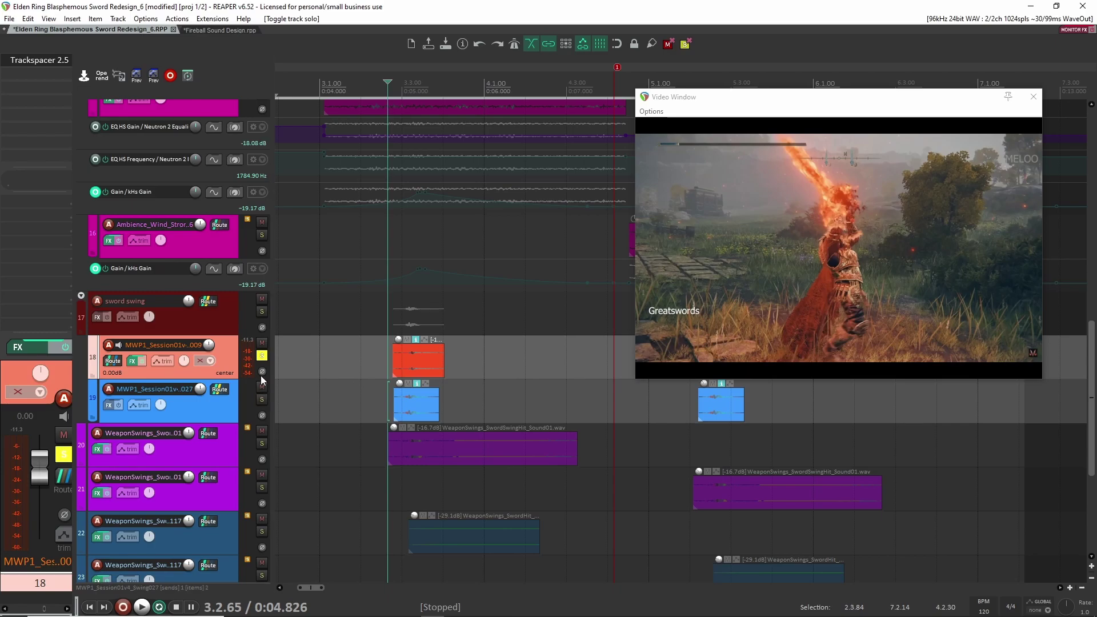
click(264, 355)
- Solo the SwordSwingHit_Sound01 layer on track 20 and play its first swing from 3.2.47
scroll(266, 356, down, 2)
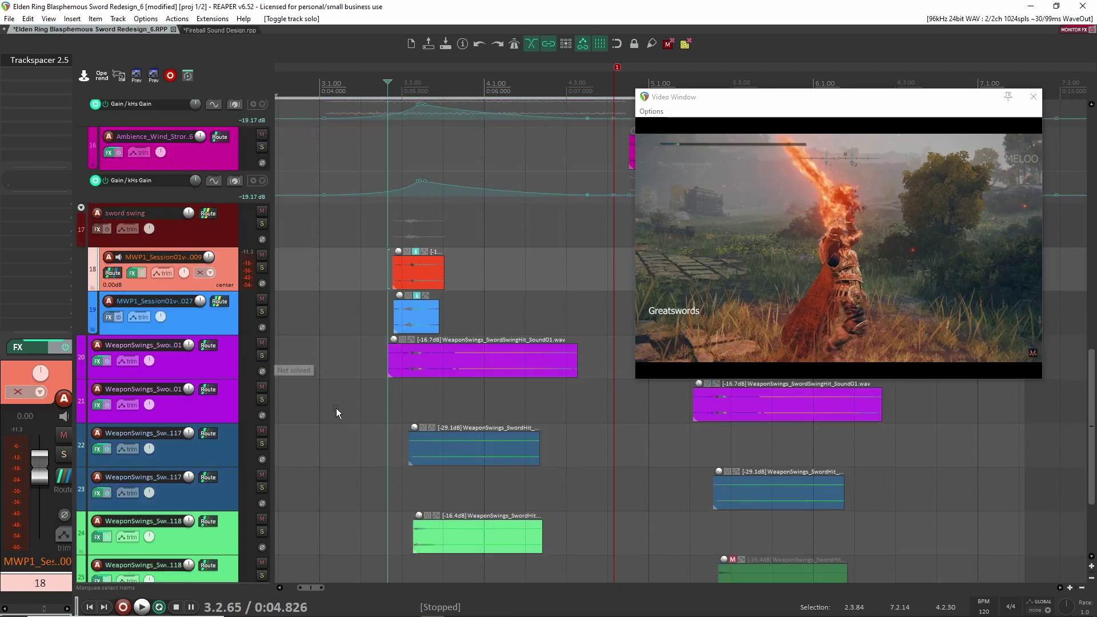
click(261, 355)
click(383, 361)
key(space)
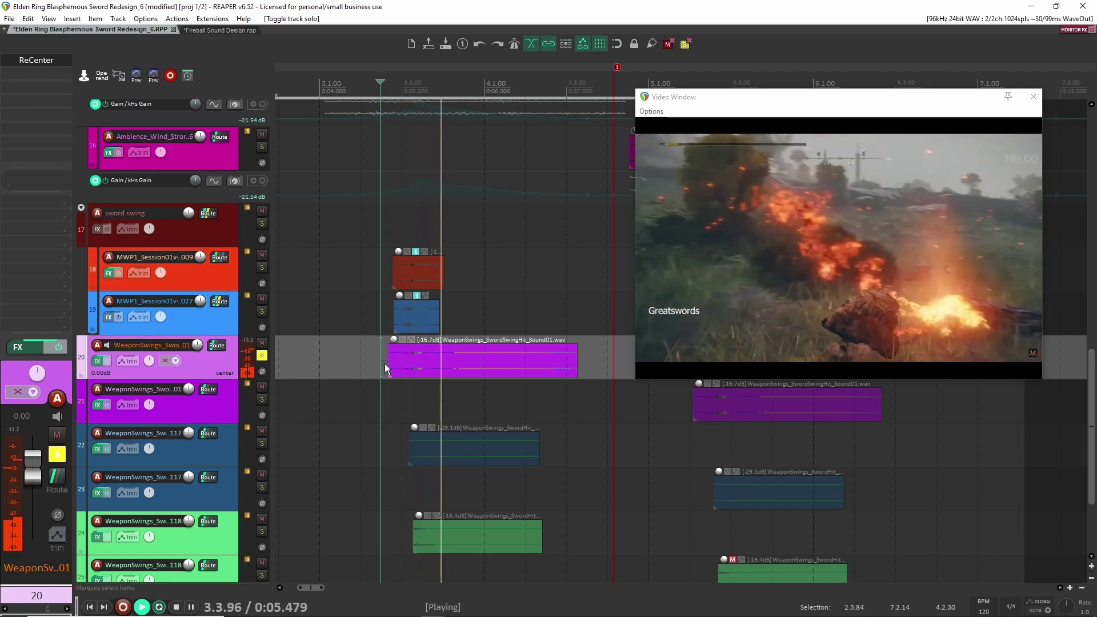
key(space)
- Open ReCenter on track 20 and compare the swing from 3.2.47 with the plugin bypassed and enabled
scroll(496, 361, down, 3)
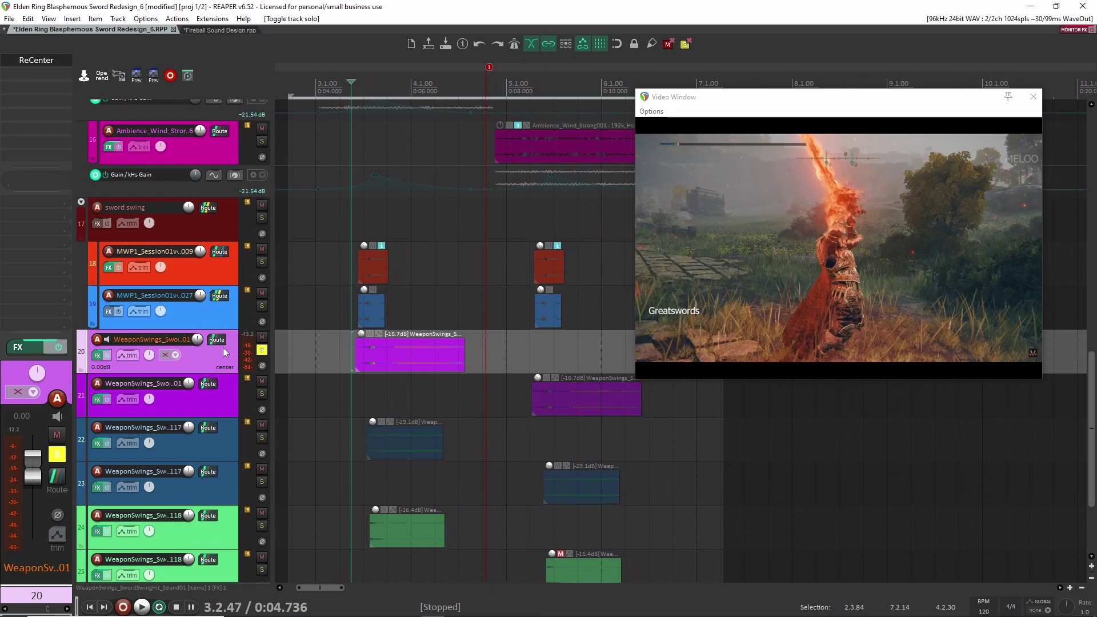
click(36, 60)
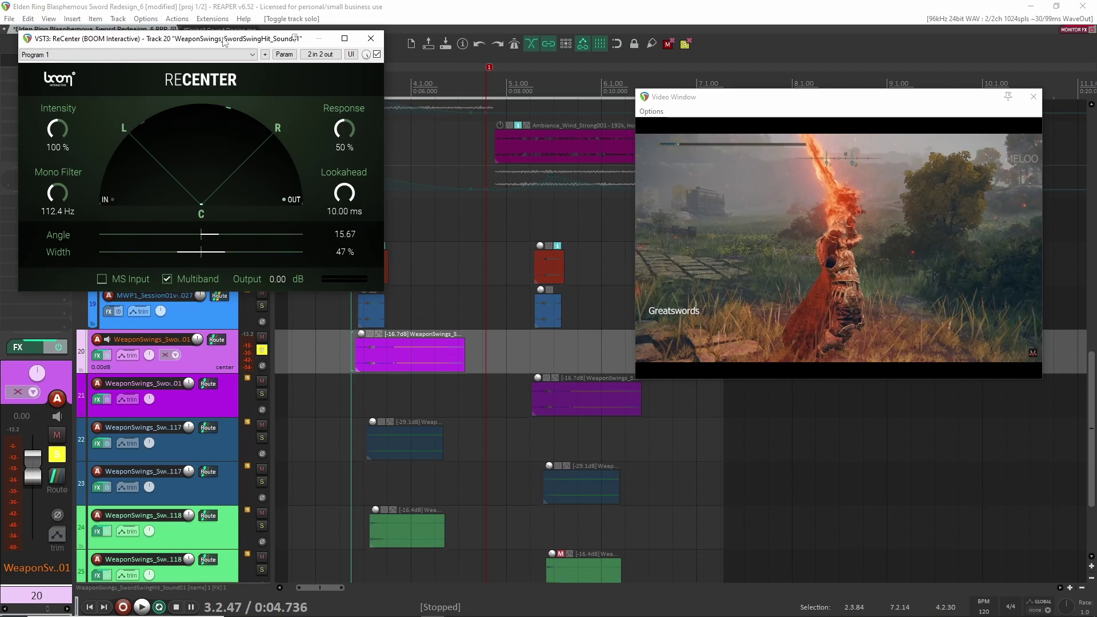
click(376, 53)
key(space)
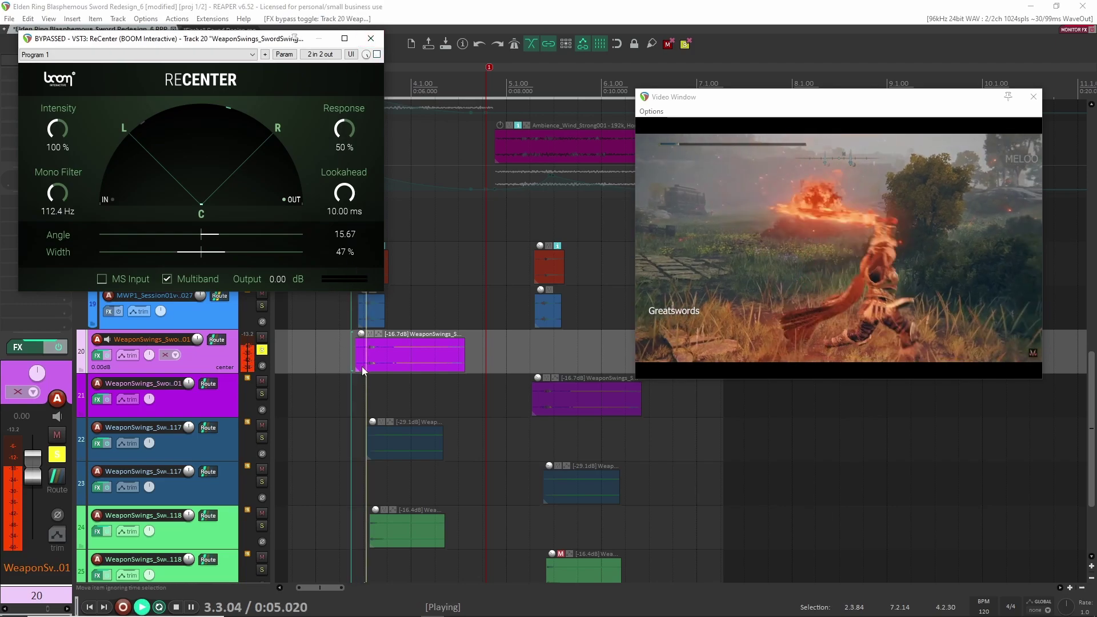
key(space)
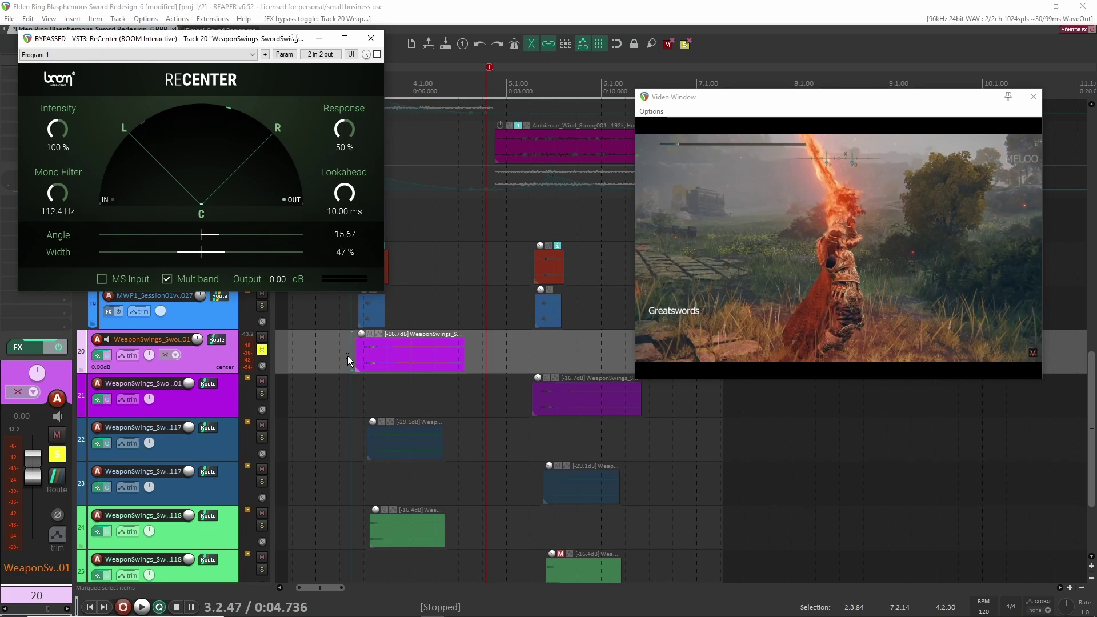
click(376, 53)
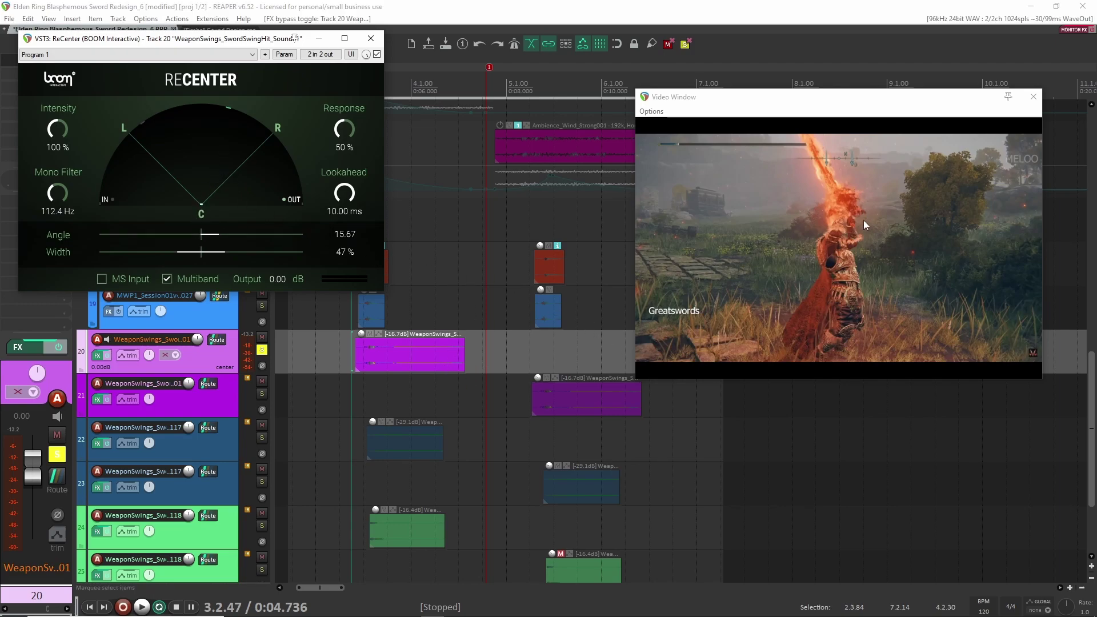
key(space)
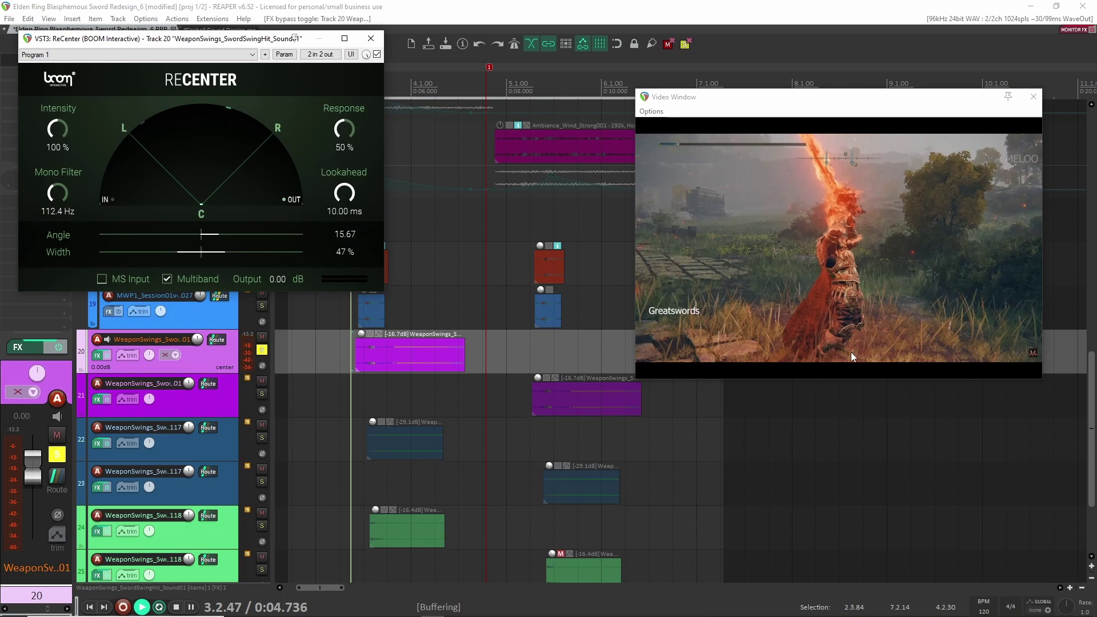
key(space)
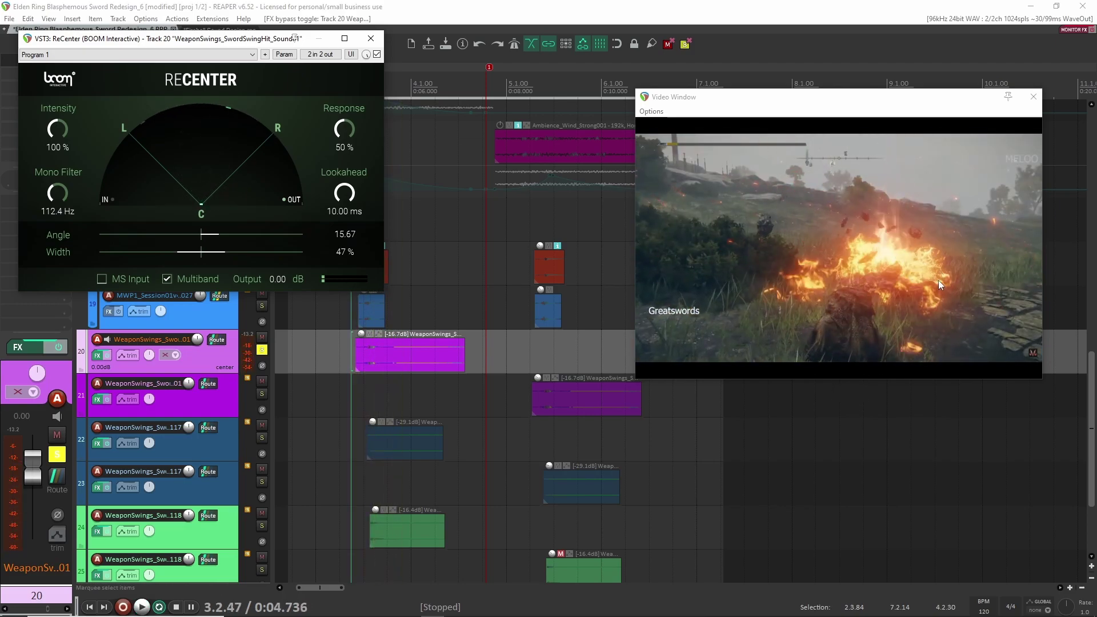
click(371, 38)
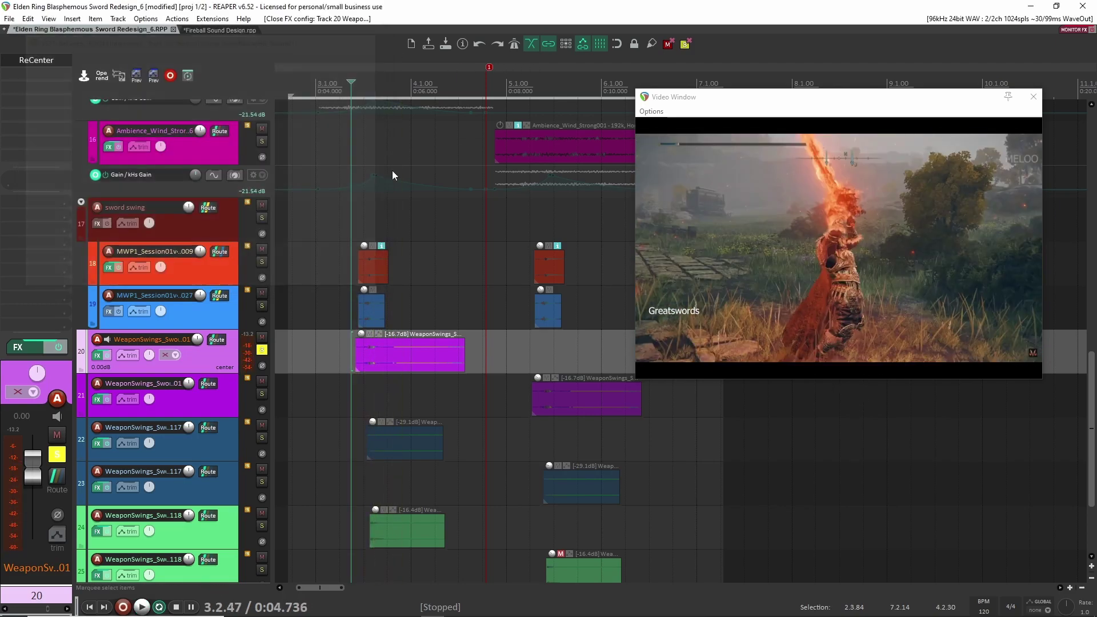
- Switch the solo from track 20 to track 21, inspect its ReCenter settings and clear the solo
click(234, 402)
click(262, 350)
click(261, 393)
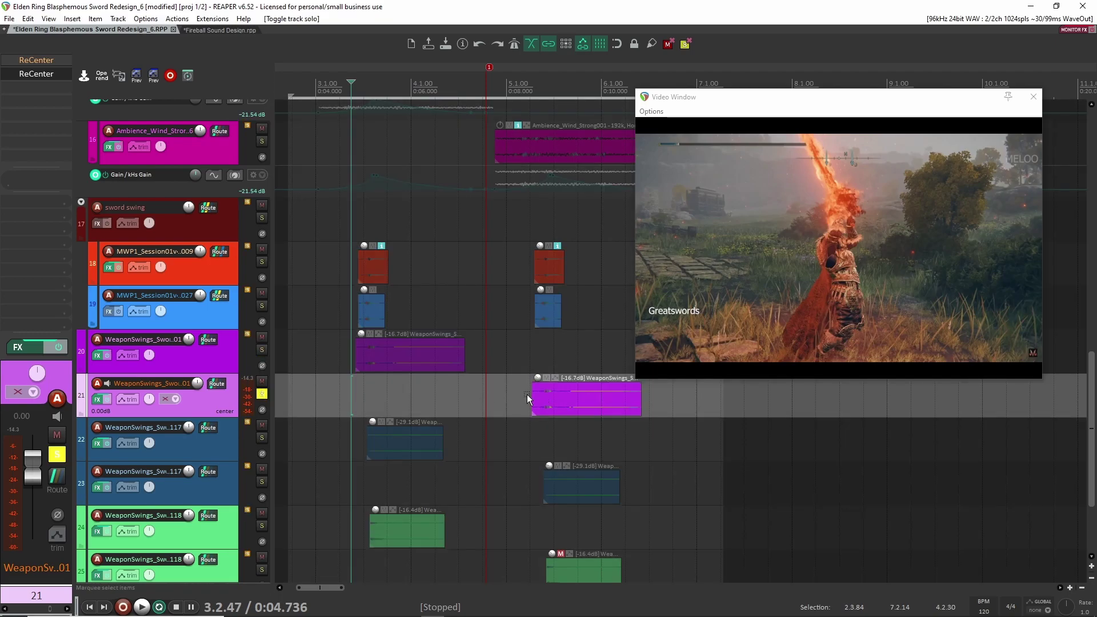
click(527, 394)
click(36, 60)
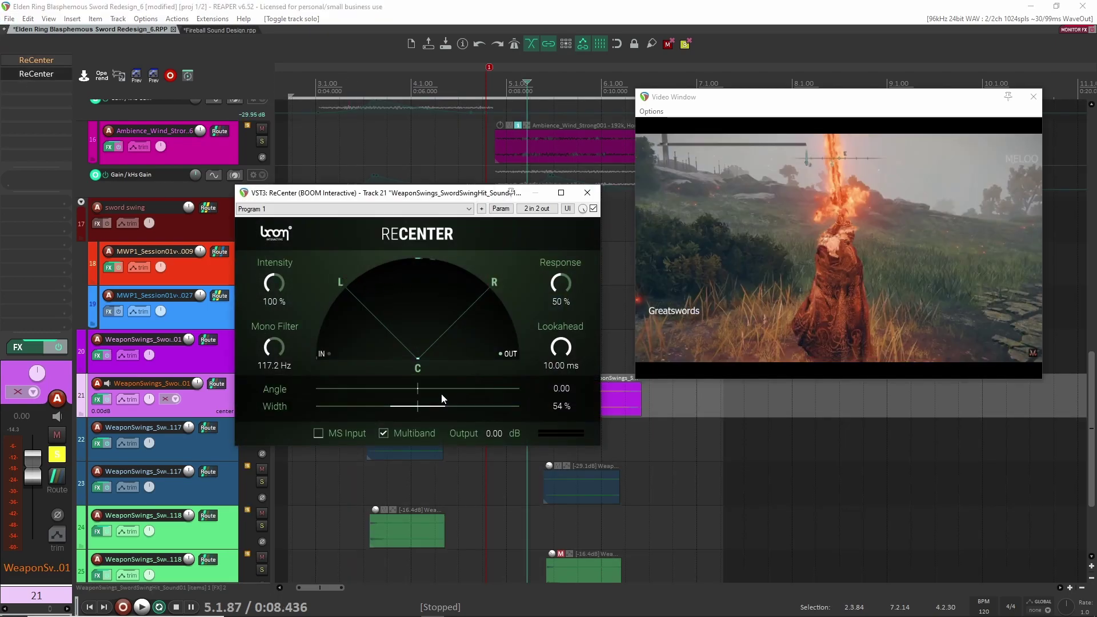
click(587, 192)
click(261, 395)
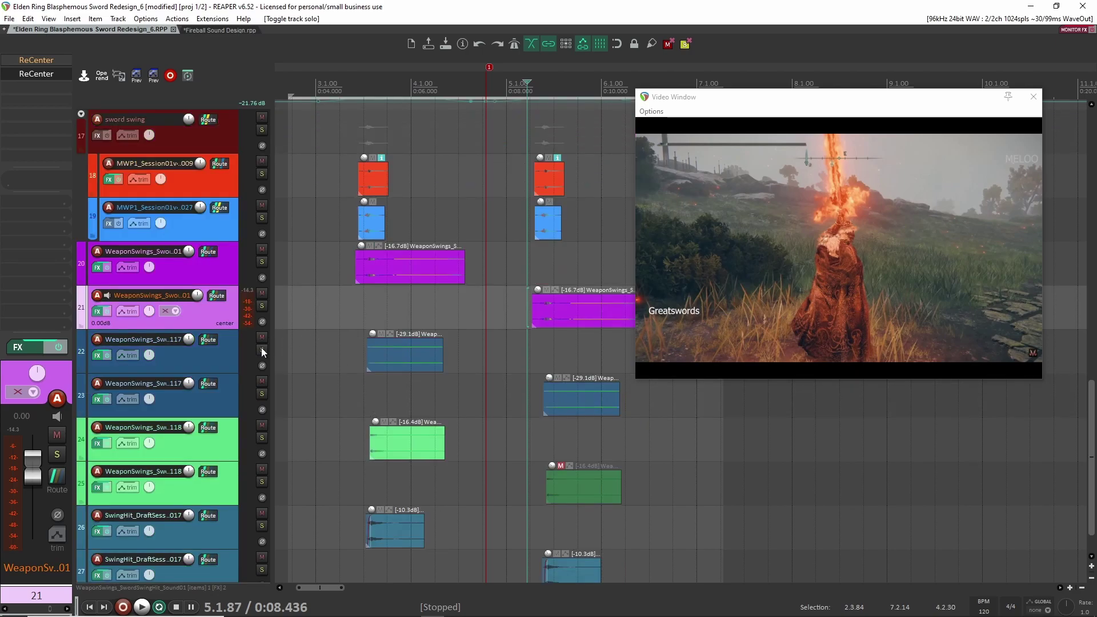
- Solo the SwordHit_Sound117 layer on track 22, play it from 3.2.77 and inspect its ReCenter settings
click(343, 369)
click(358, 369)
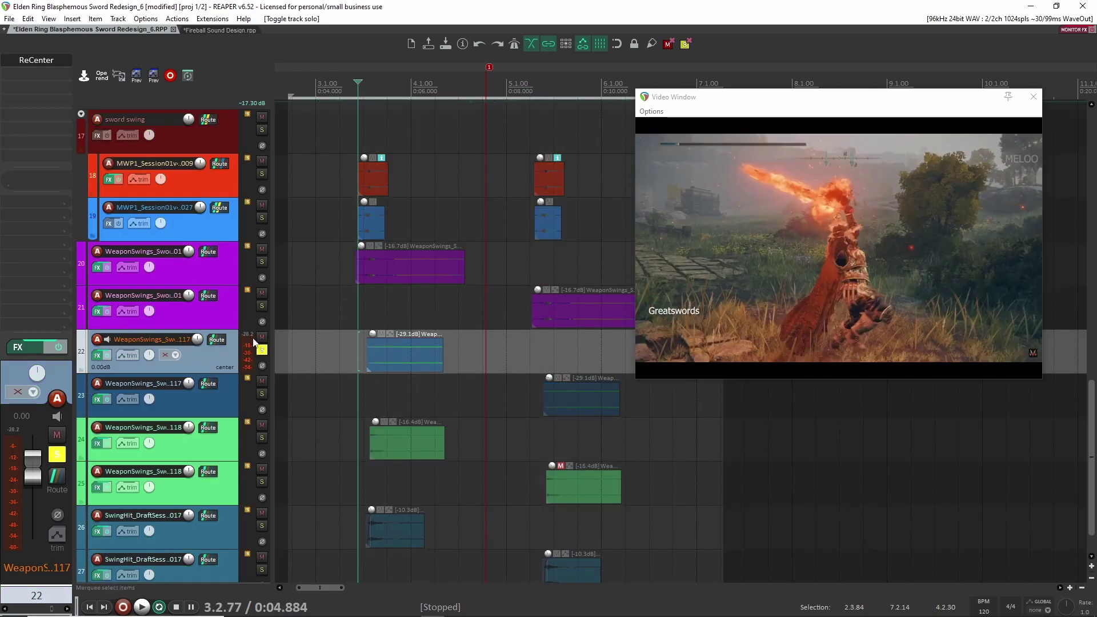
key(space)
key(space)
key(space)
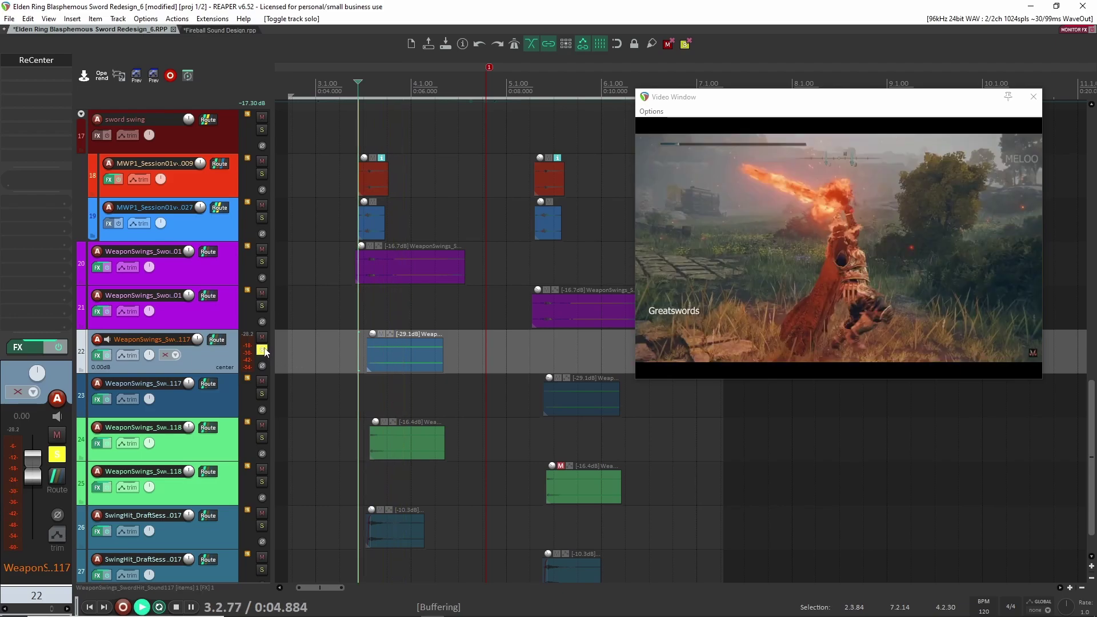
key(space)
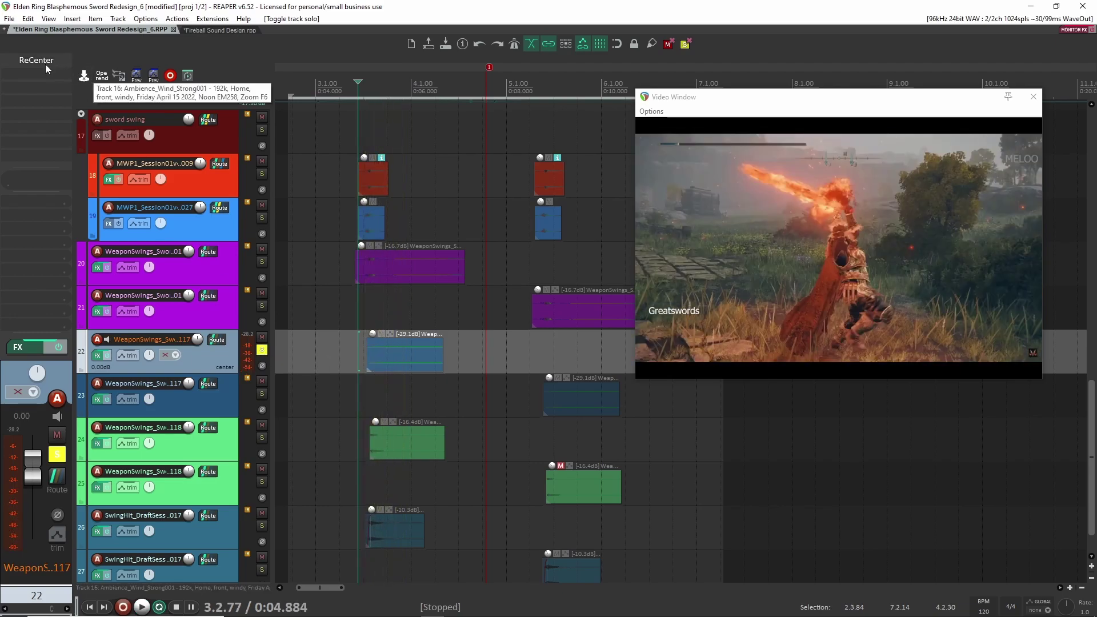
click(36, 60)
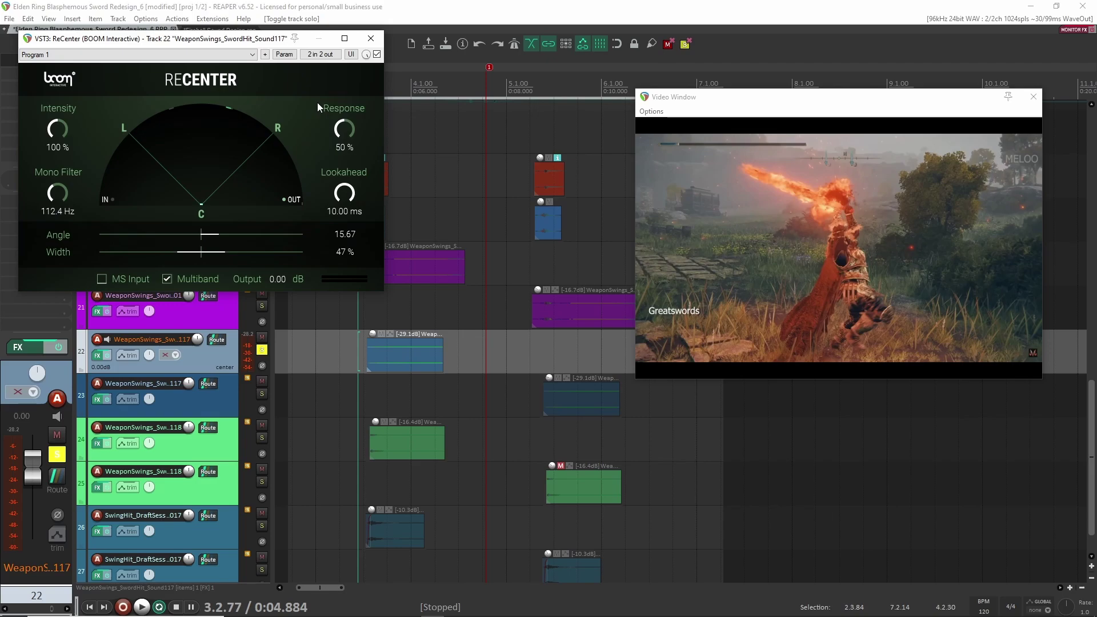
click(371, 38)
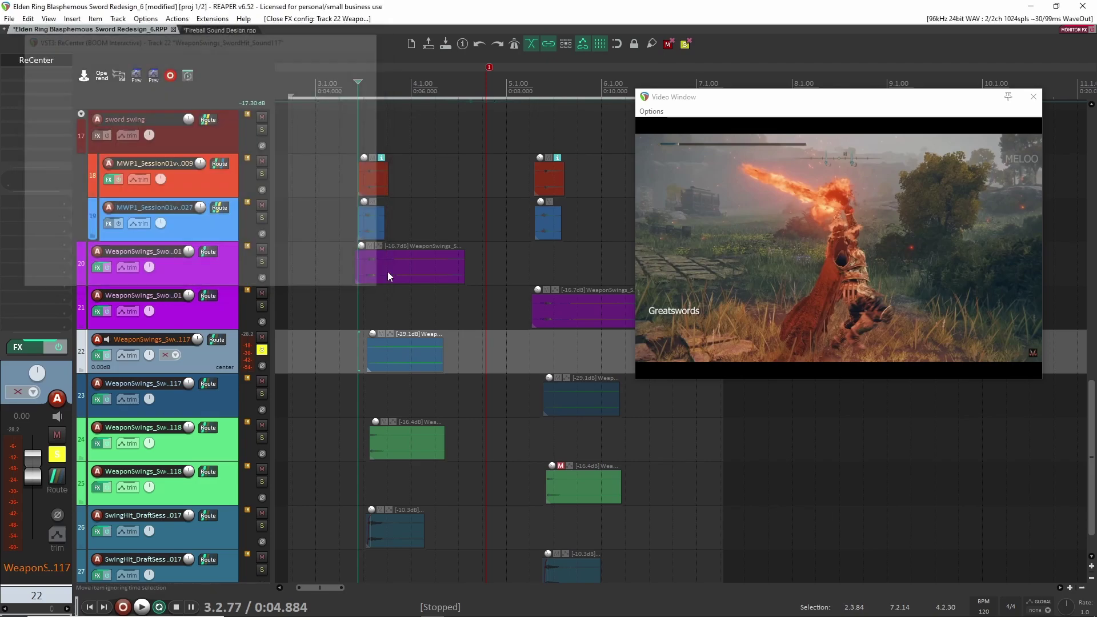
- Select track 23, place the edit cursor just before its item at 5.1.90 and clear track 22's solo
click(551, 394)
click(536, 398)
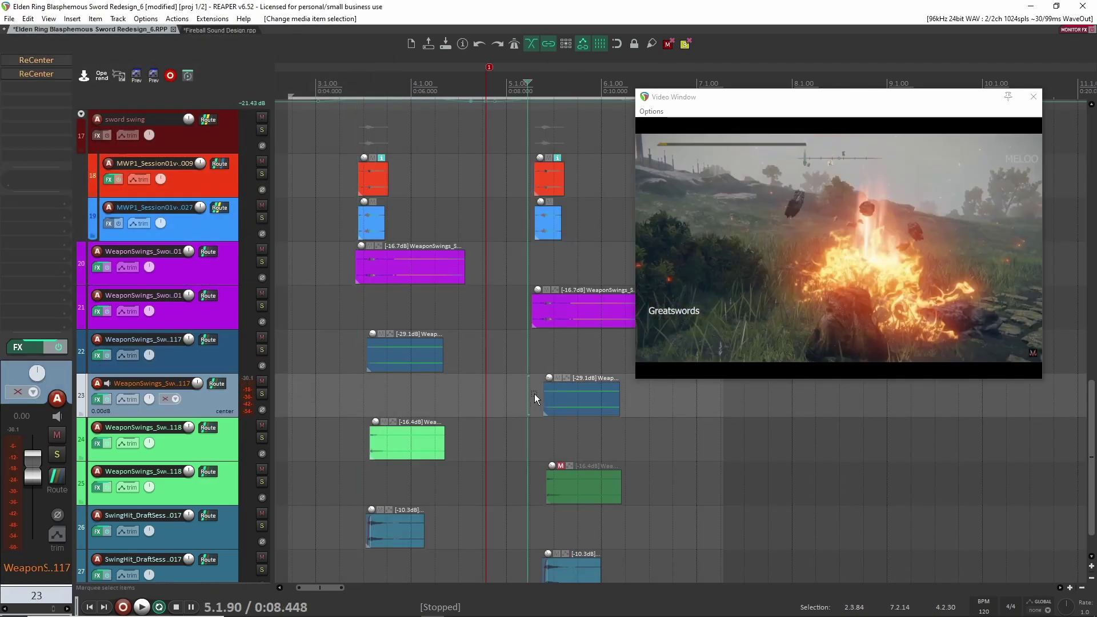
click(262, 350)
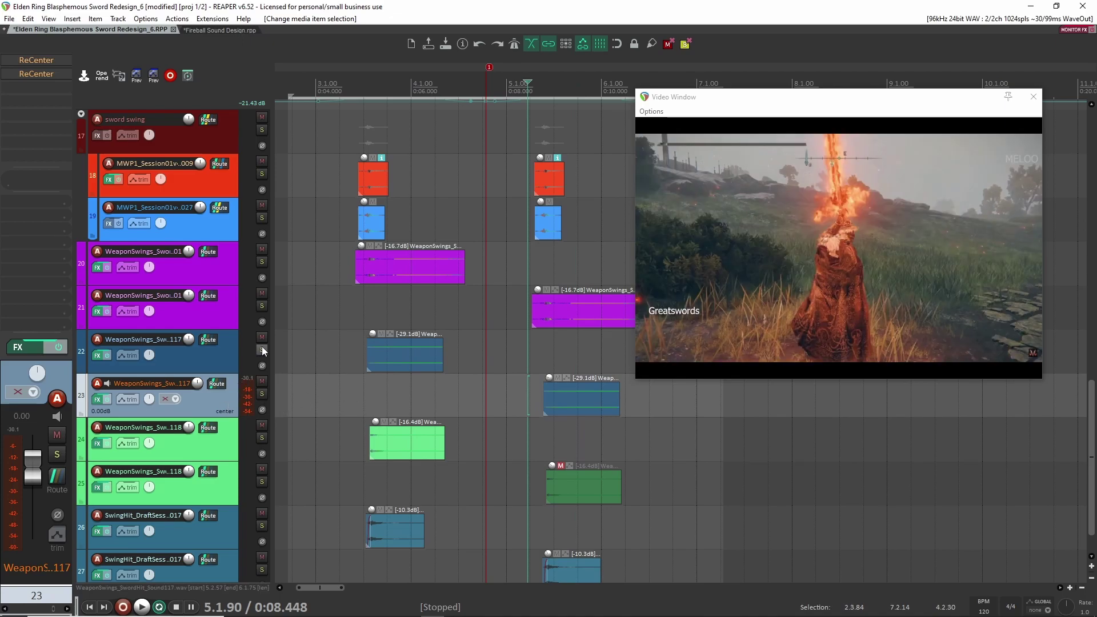
- Solo tracks 18 to 23 together, play the combined swing layers from 3.1.71 and clear all solos
click(262, 306)
click(262, 261)
click(262, 217)
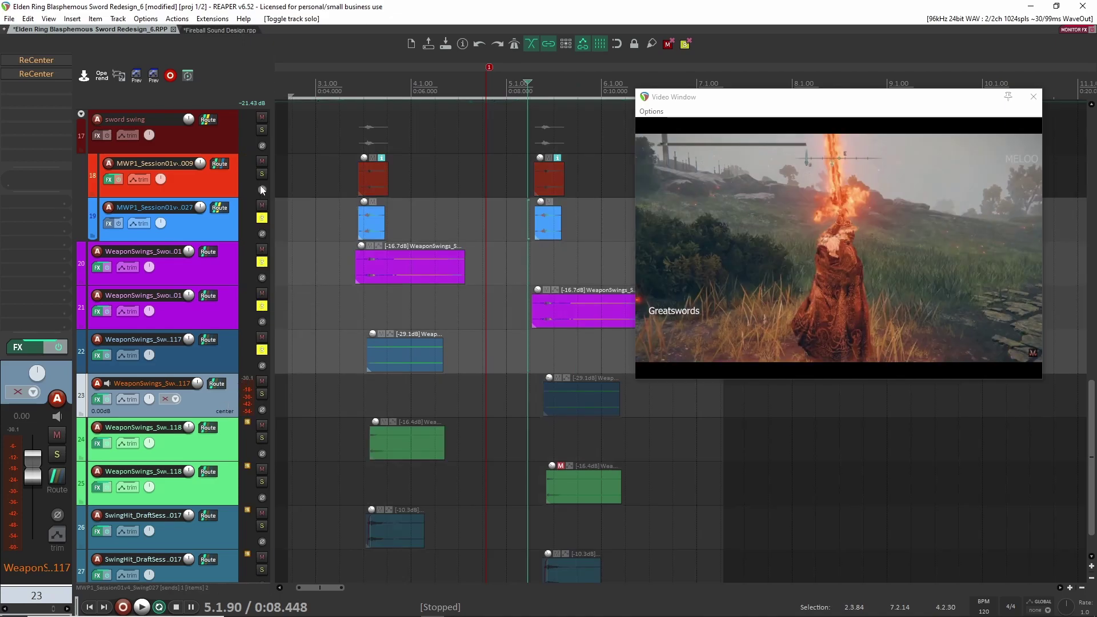
click(262, 174)
click(334, 298)
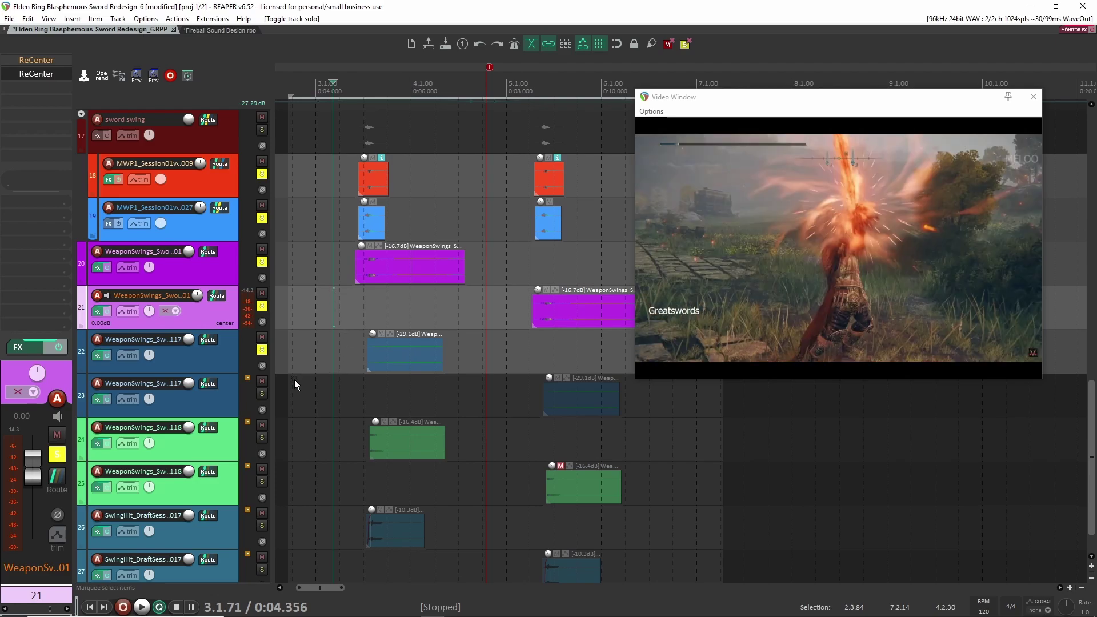
click(261, 394)
key(space)
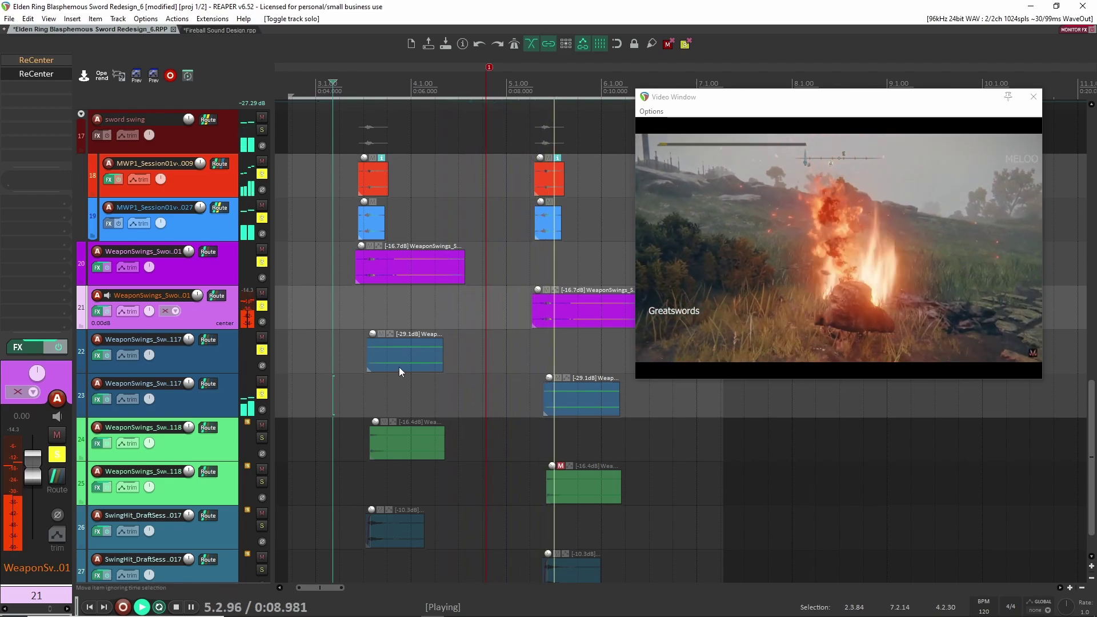
key(space)
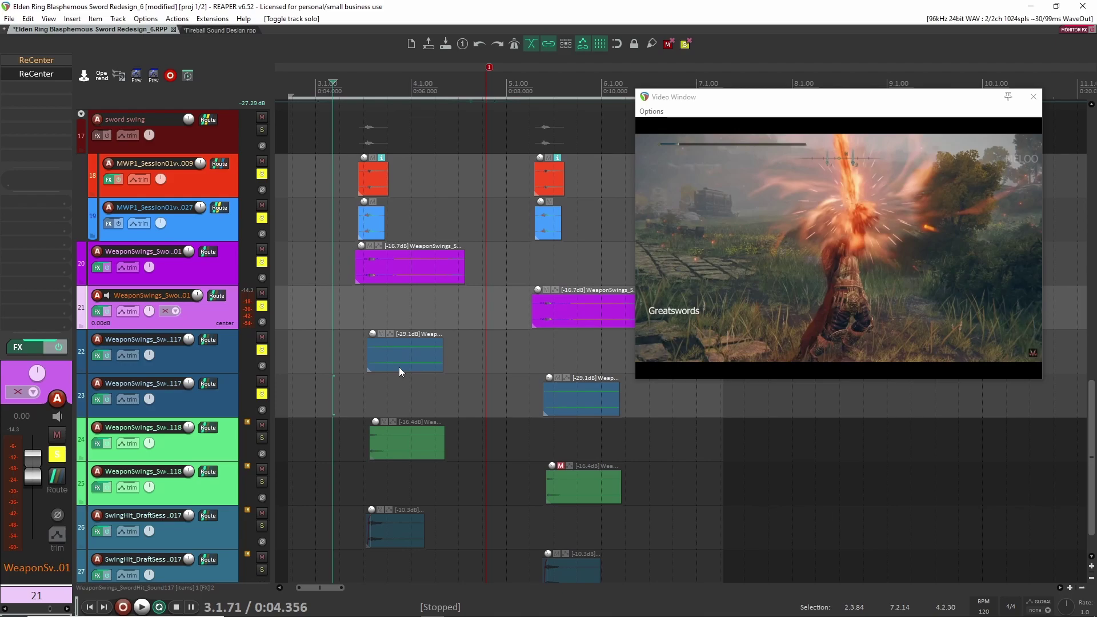
click(685, 46)
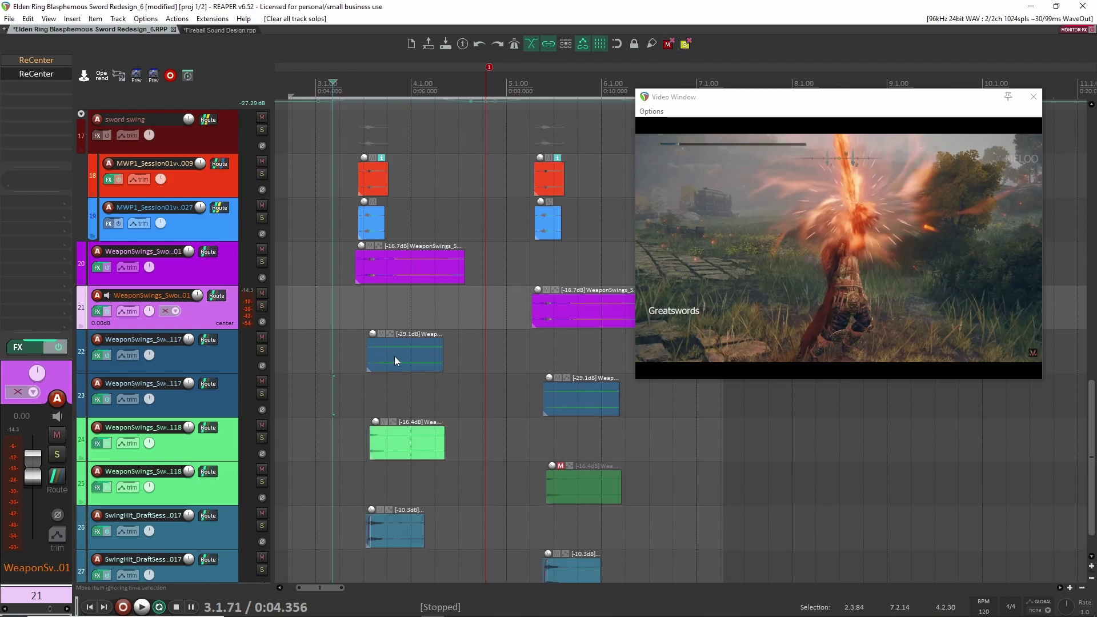
- Solo the SwordHit_Sound118 layer on track 24 and play it from 3.2.79
click(262, 438)
scroll(312, 437, down, 1)
click(360, 390)
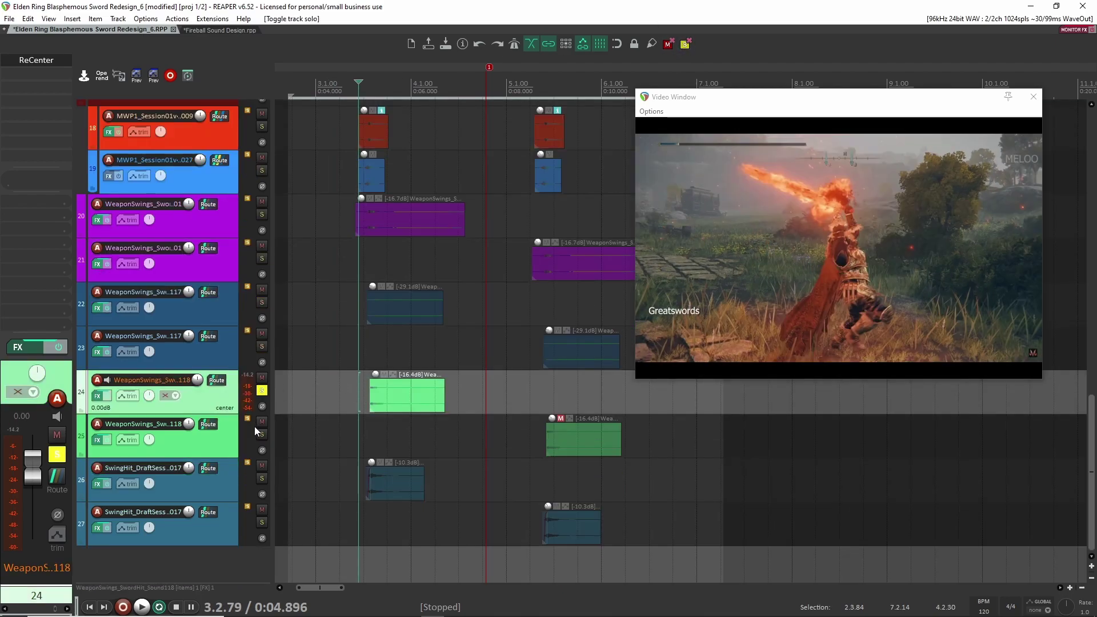
key(space)
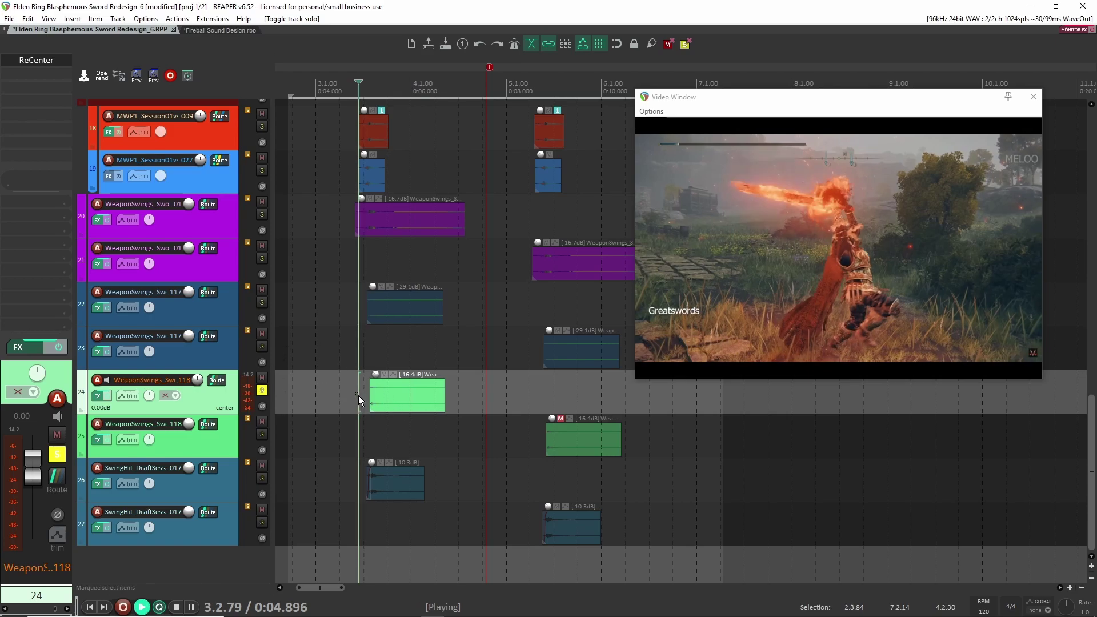
key(space)
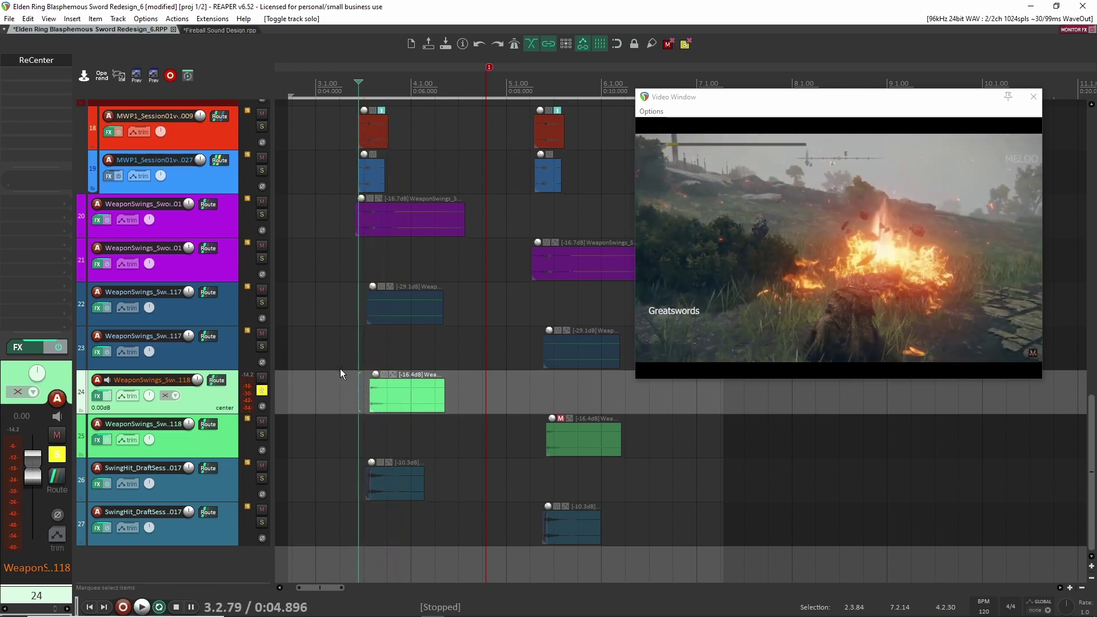
- Add track 22 to the solo and play both sword hit layers from 3.2.53
click(262, 303)
click(351, 306)
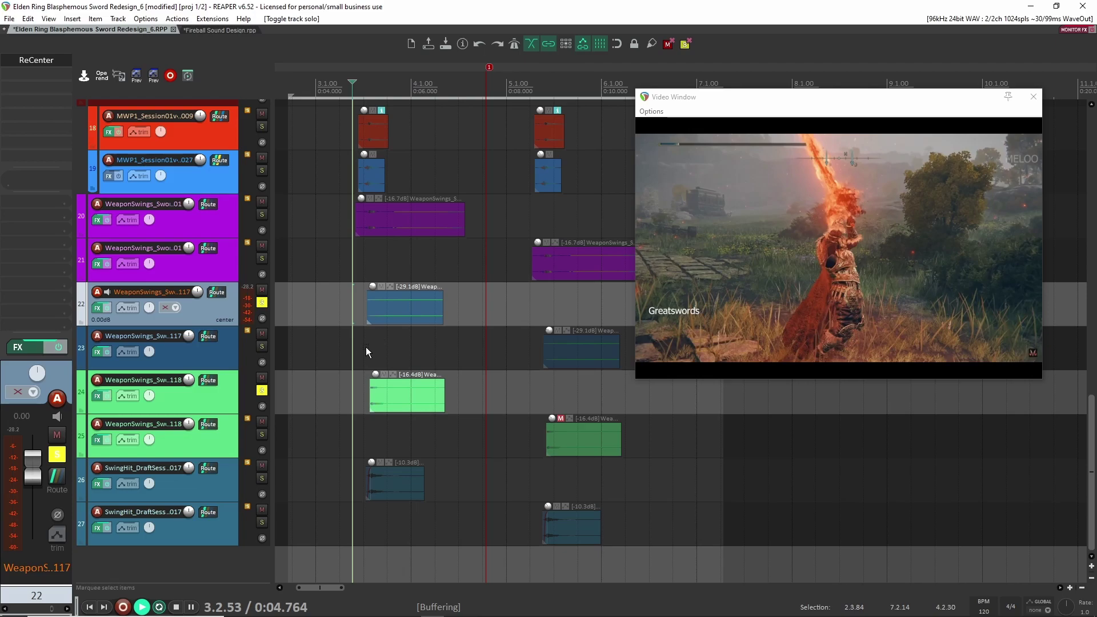
key(space)
key(space)
key(space)
key(space)
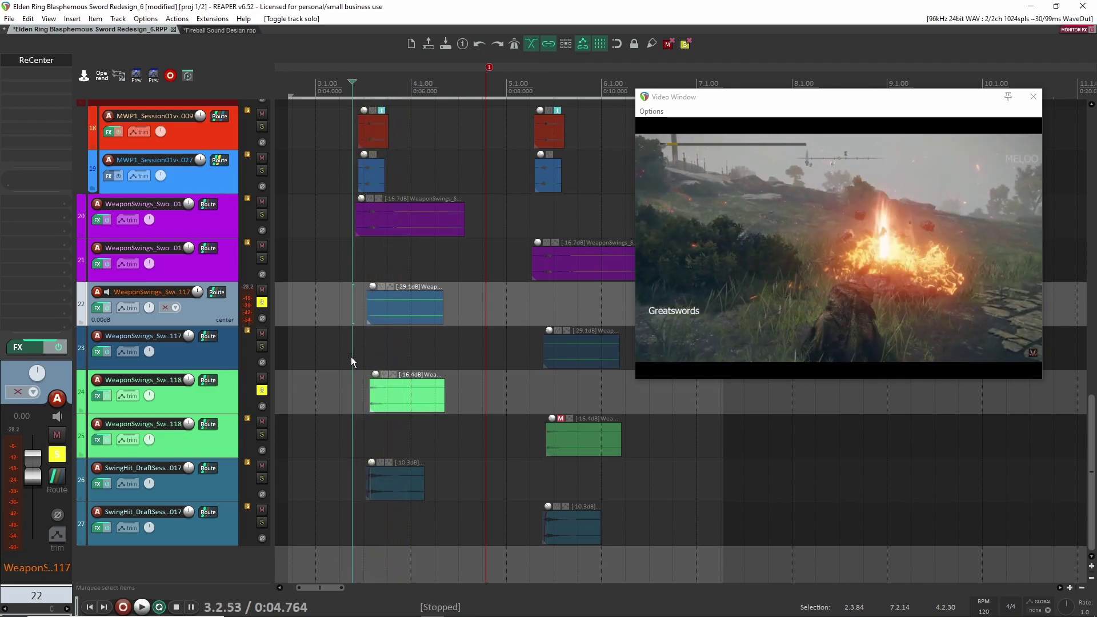
- Add tracks 23 and 25 to the solo, play the second swing from 5.2.14 and clear the solos on tracks 22 to 25
click(262, 346)
click(262, 435)
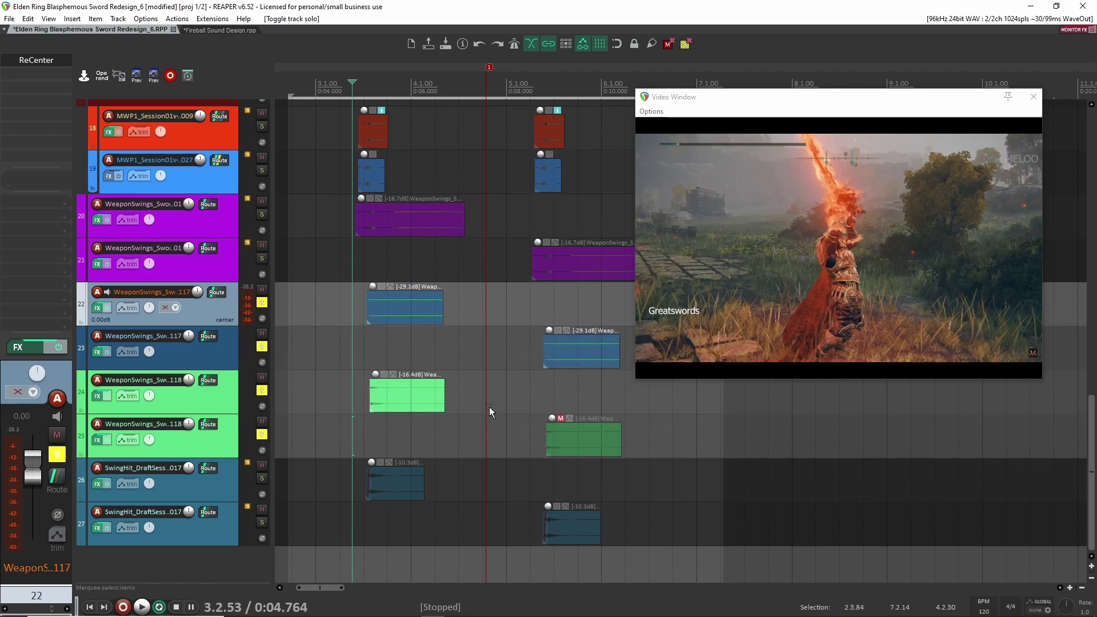
click(533, 344)
key(space)
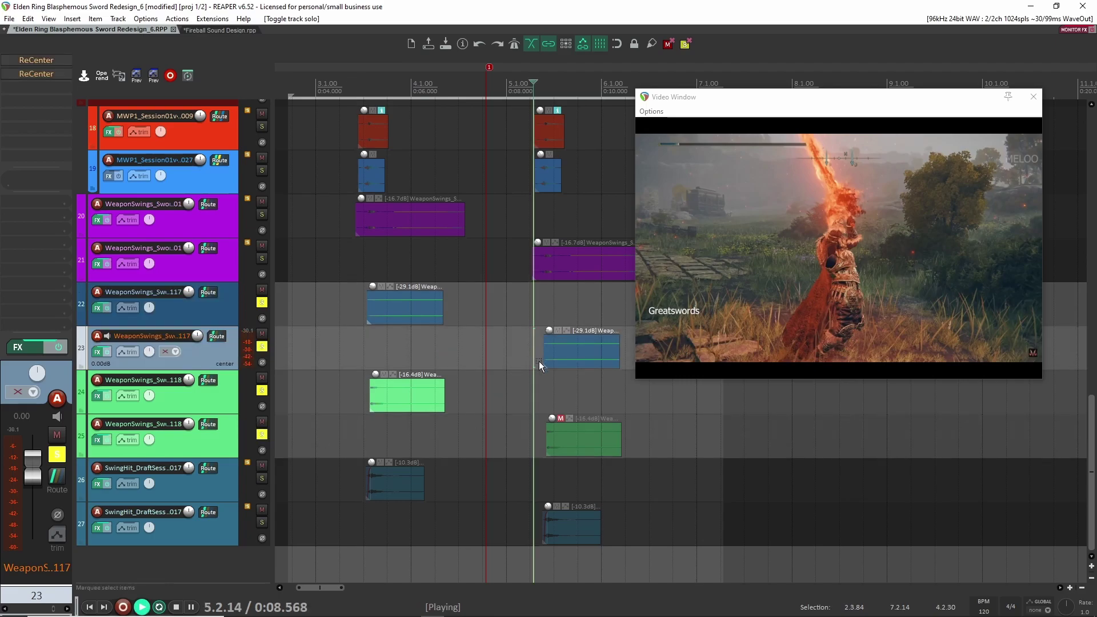
key(space)
key(space)
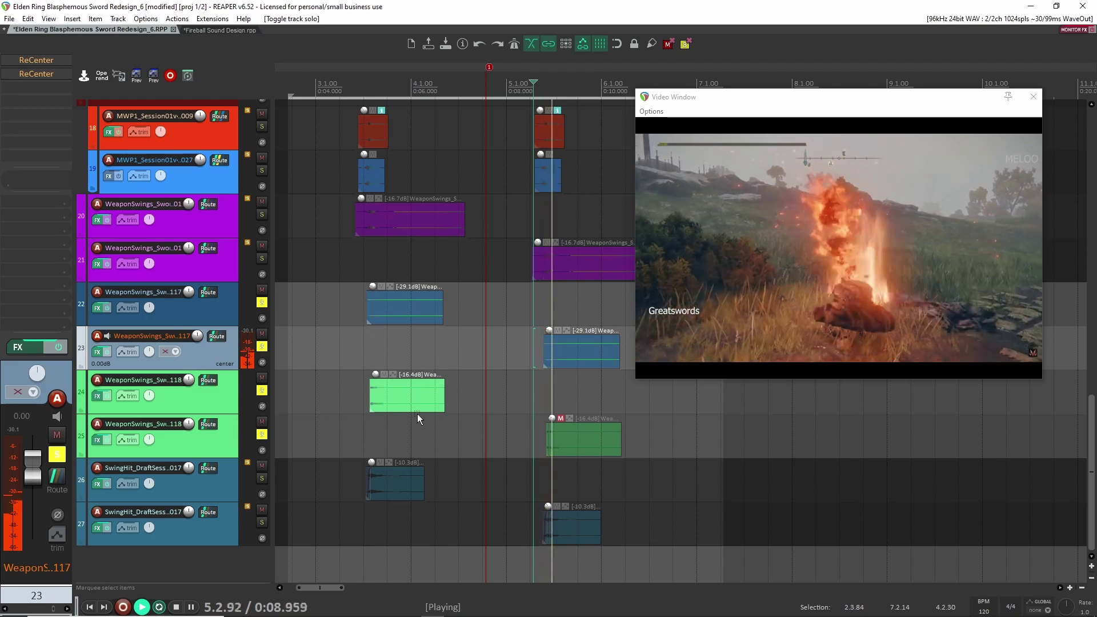
key(space)
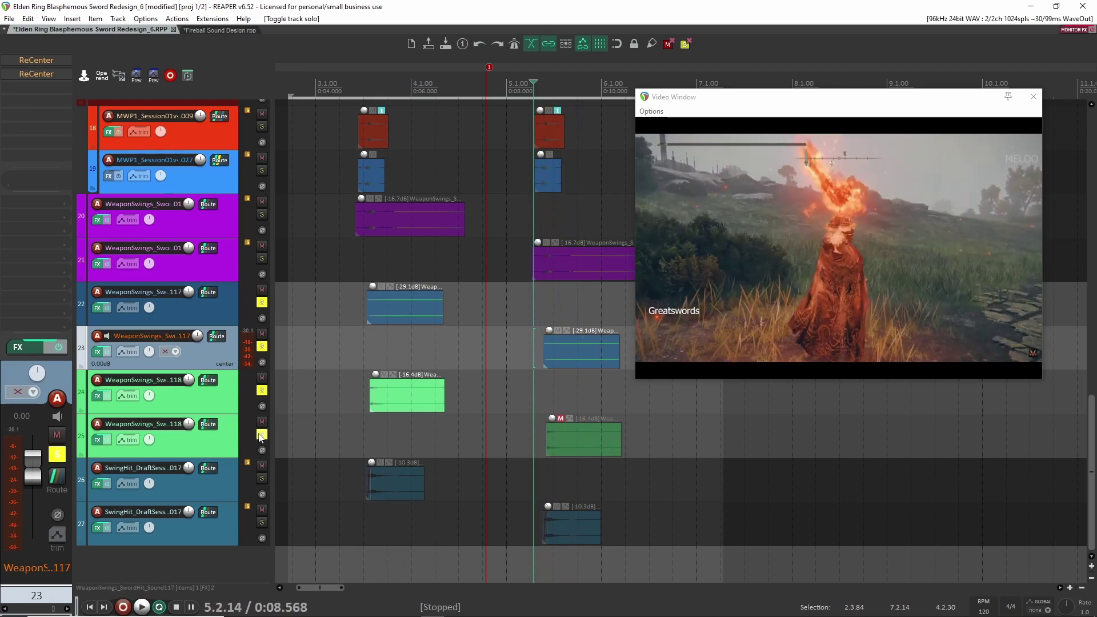
click(262, 436)
click(261, 391)
click(261, 347)
click(261, 303)
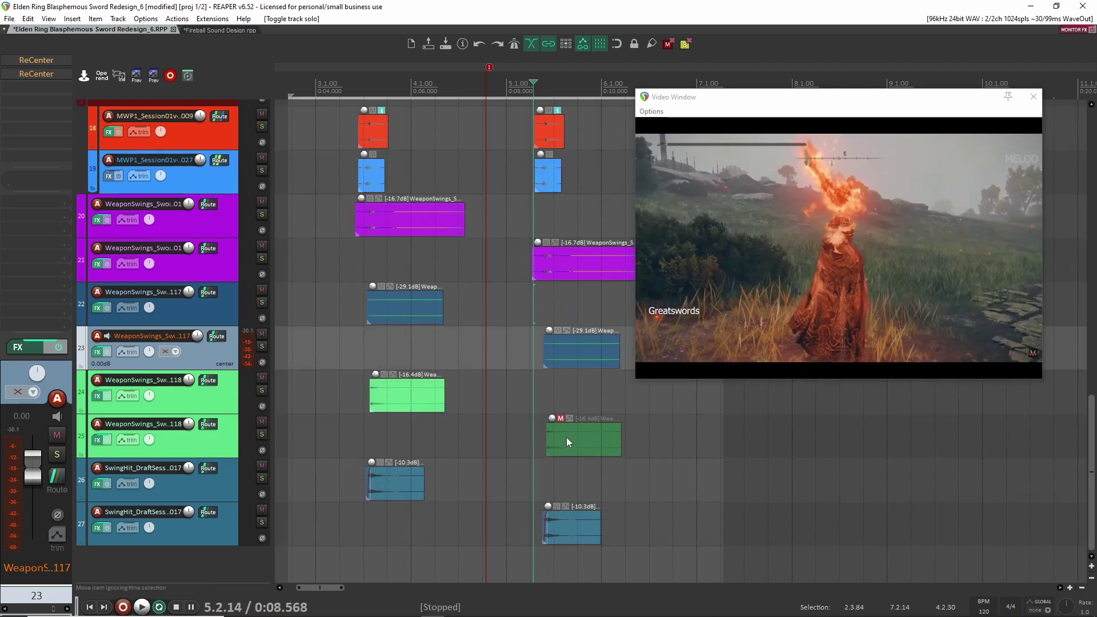
- Solo the SwingHit layer on track 26 and play it from 3.2.46
click(261, 479)
click(351, 479)
key(space)
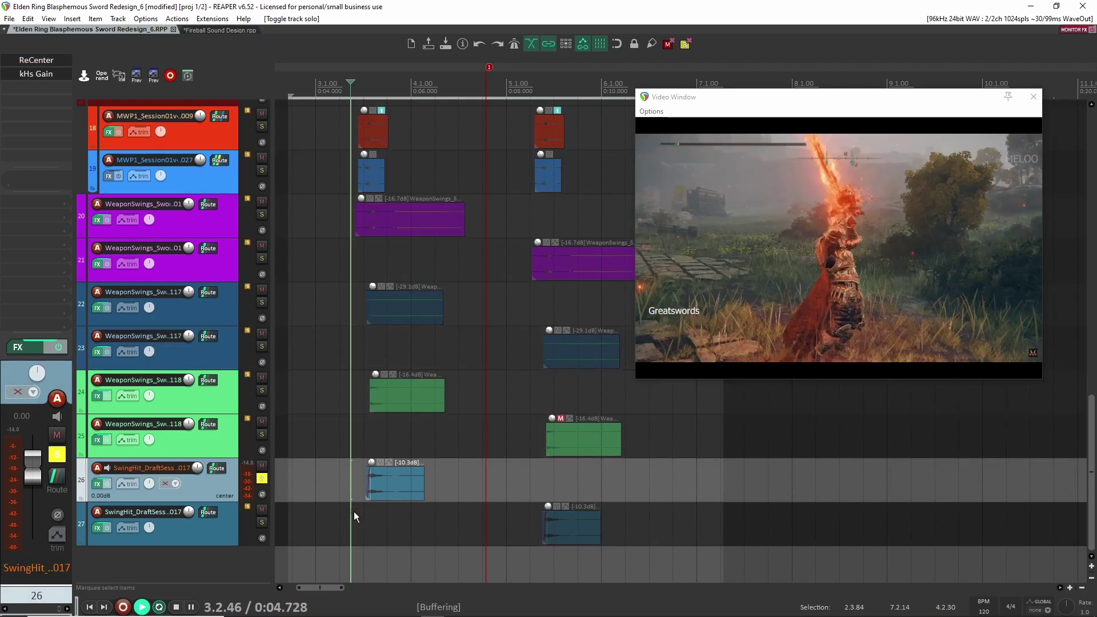
key(space)
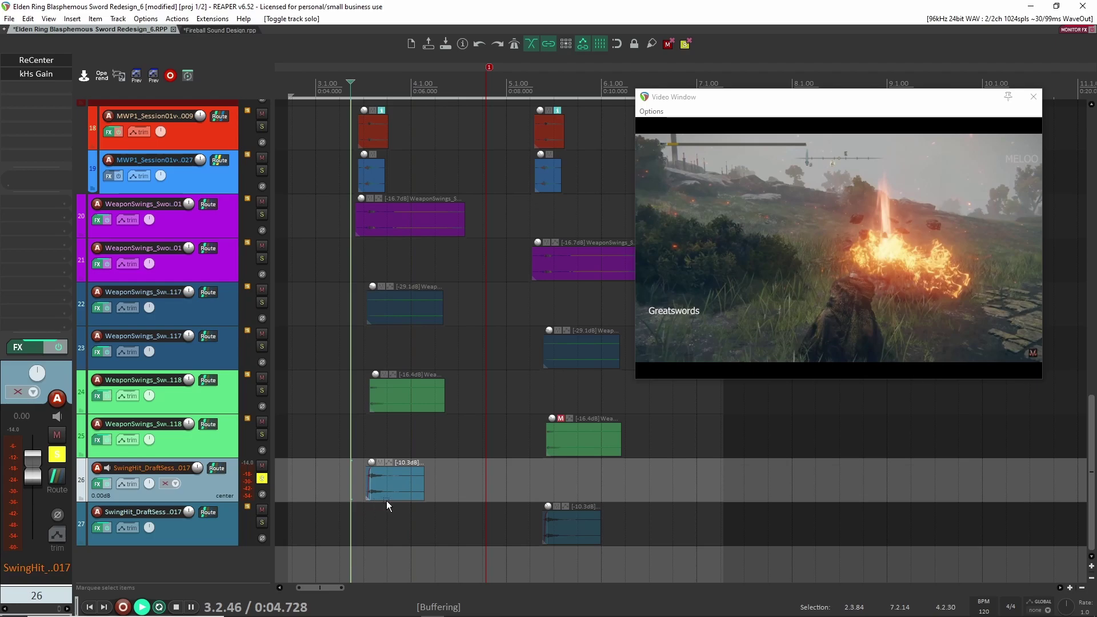
key(space)
key(space)
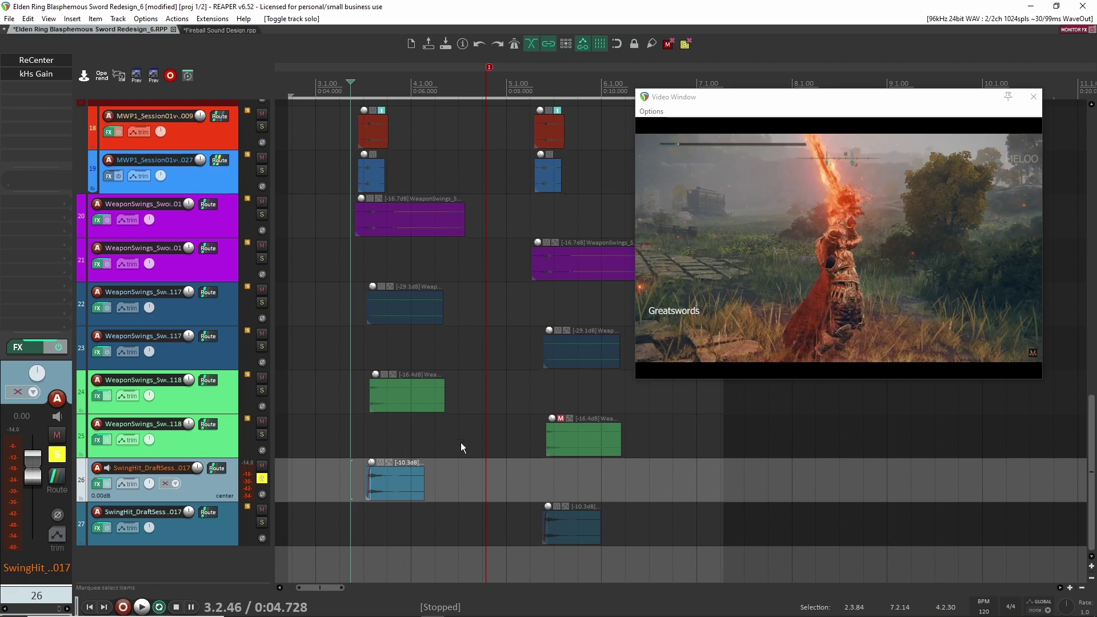
- Select the SwingHit item on track 26 and clear the solos on tracks 26 and 27
scroll(386, 482, up, 5)
scroll(363, 478, up, 2)
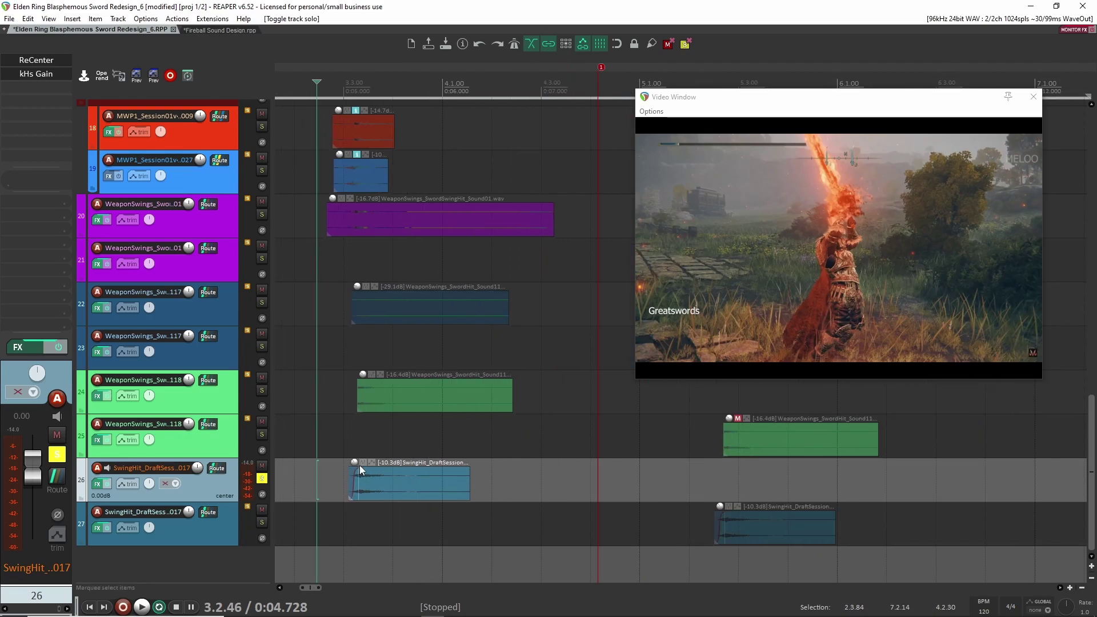
click(353, 477)
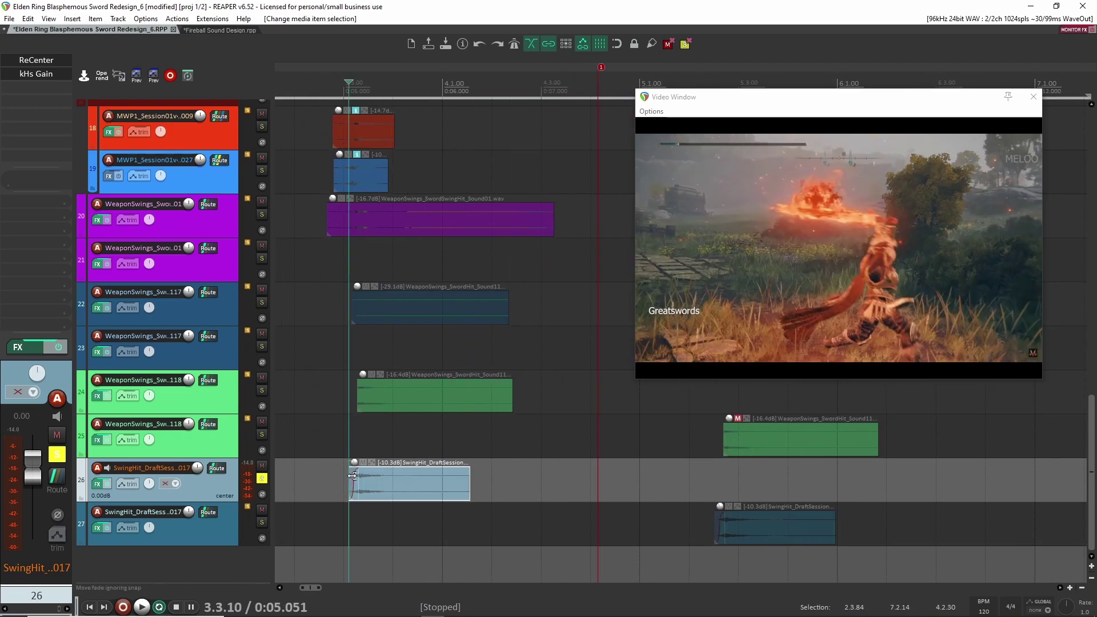
click(261, 523)
click(262, 479)
click(262, 523)
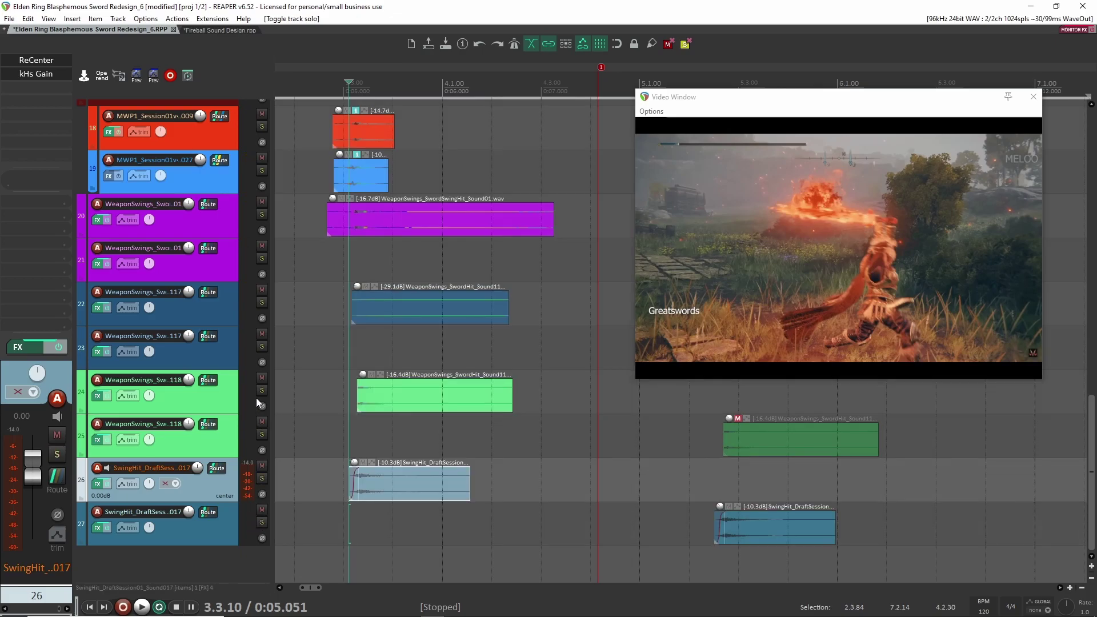
- Solo weapon swing tracks 20 to 25 together with the sword swing folder
drag(263, 436, 259, 369)
click(261, 302)
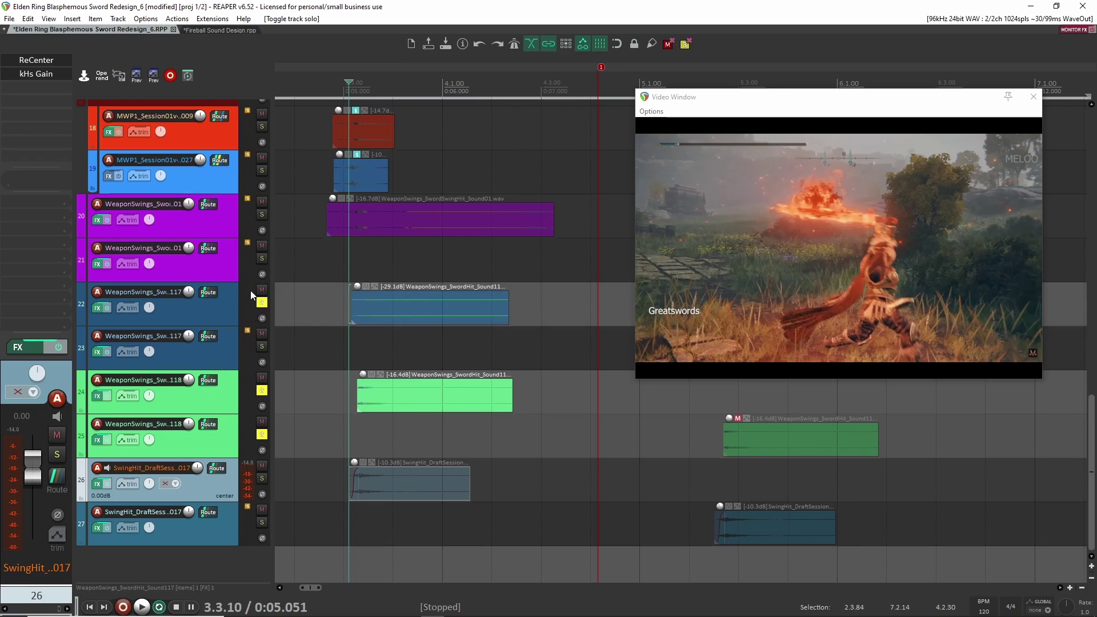
click(262, 347)
click(261, 215)
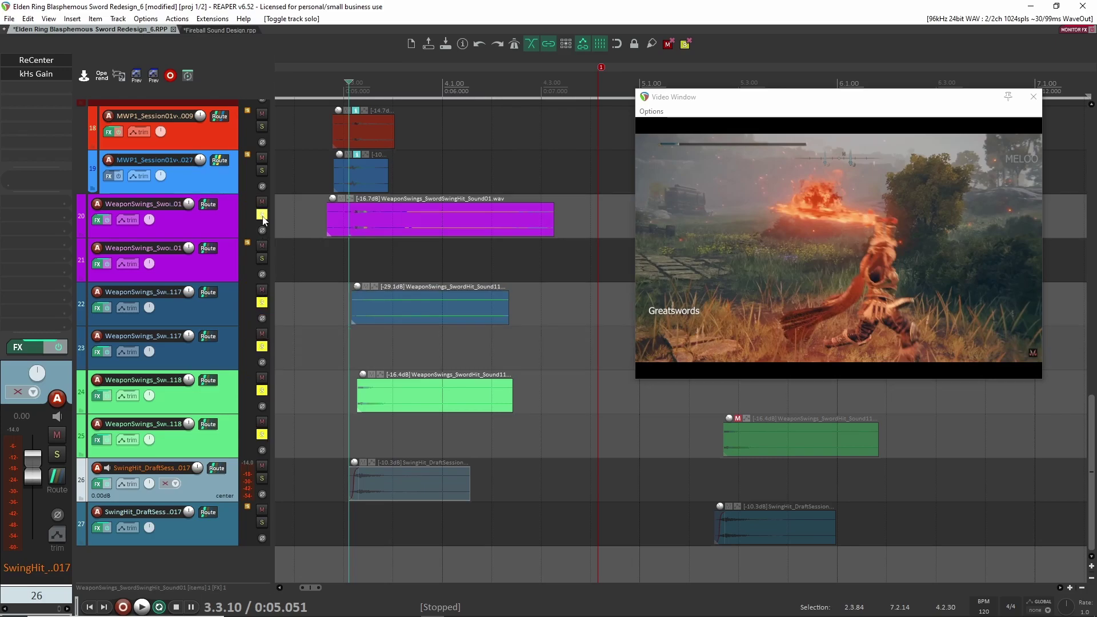
click(263, 259)
scroll(262, 207, up, 1)
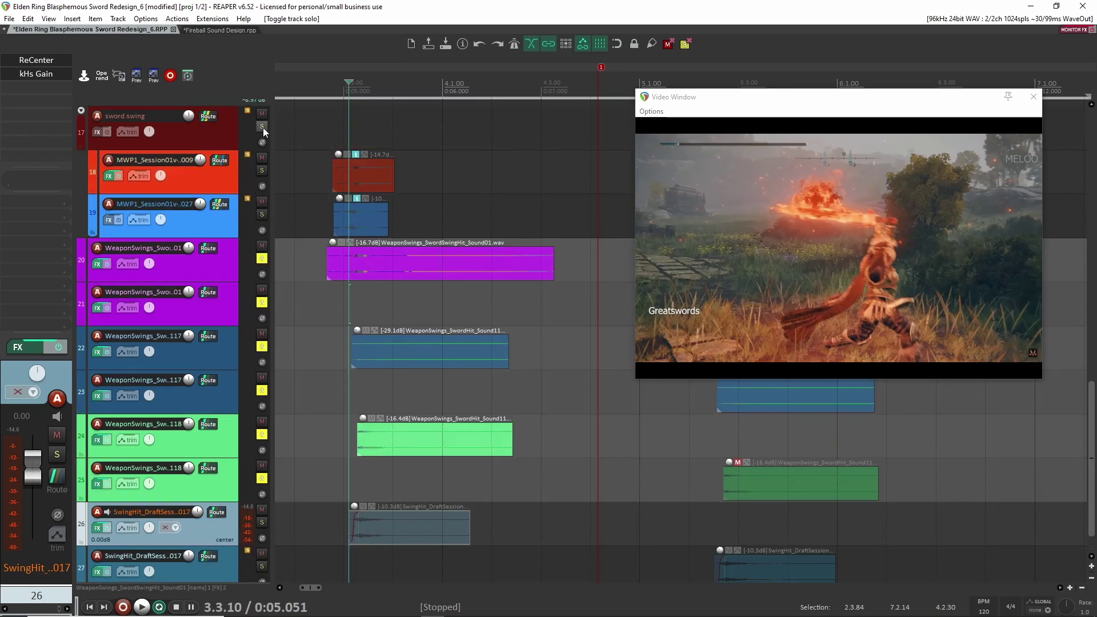
click(261, 127)
- Play the soloed first swing from 3.2.49, then replay it with SwingHit track 26 added to the solo
key(space)
click(319, 216)
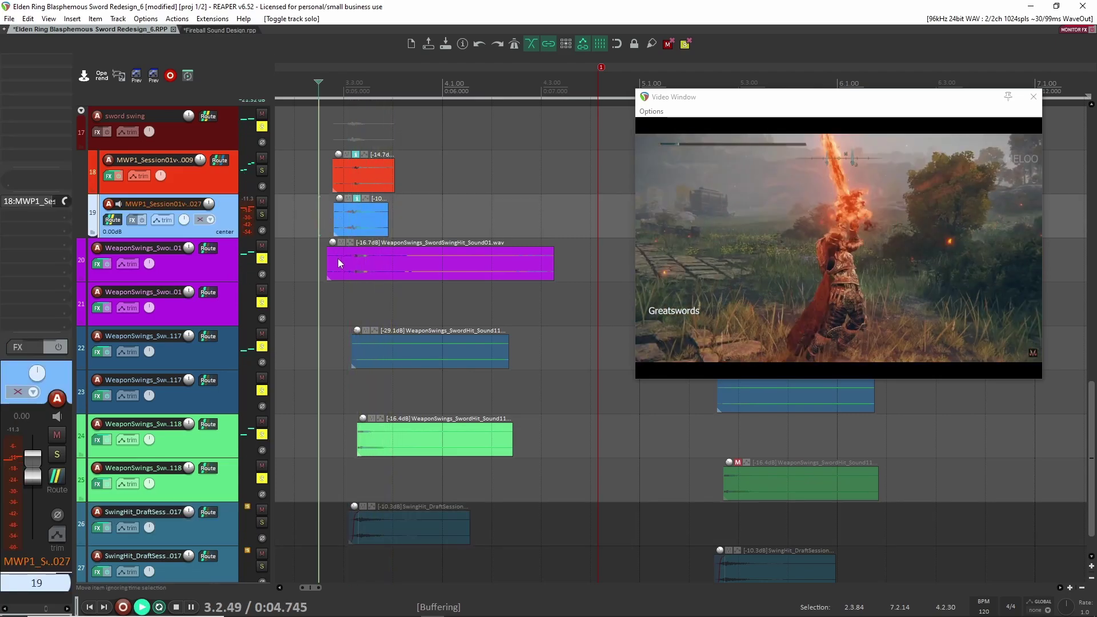
key(space)
scroll(269, 464, down, 1)
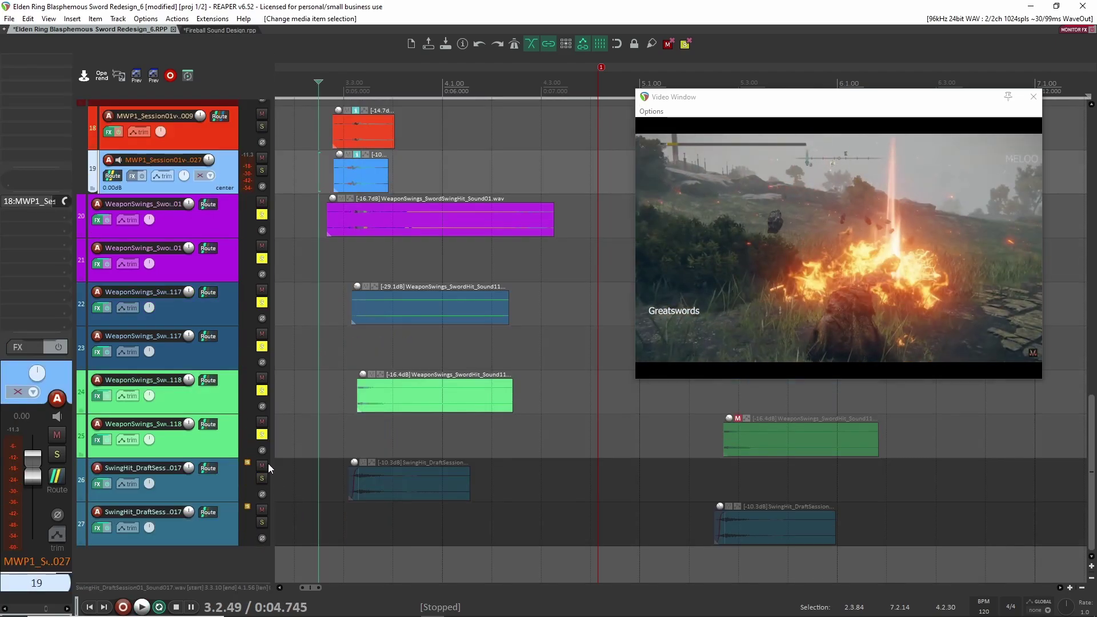
click(262, 478)
key(space)
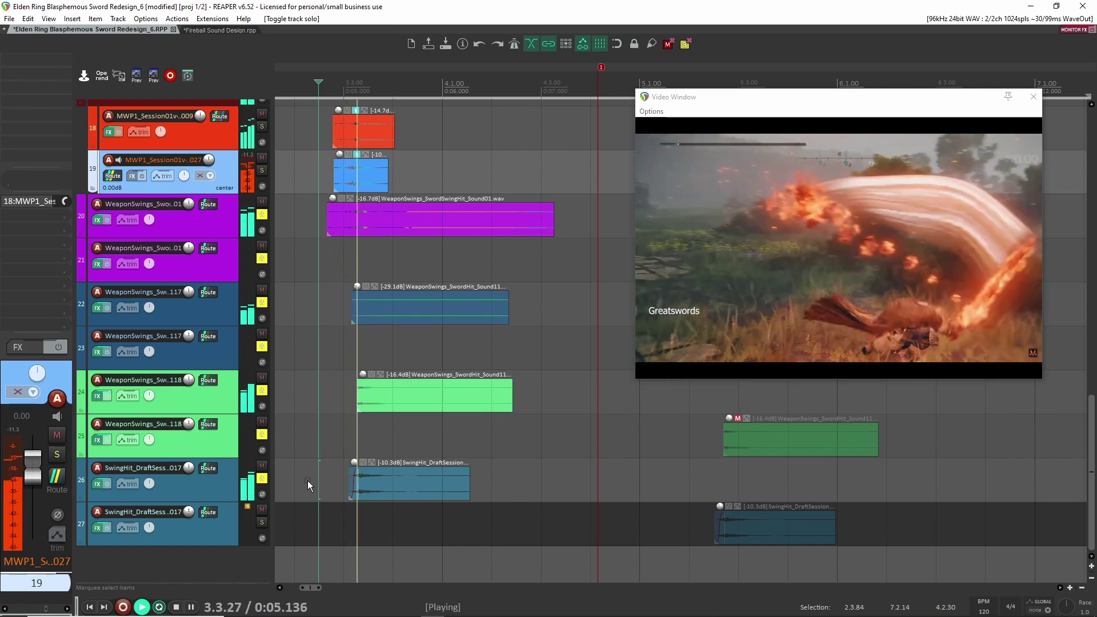
key(space)
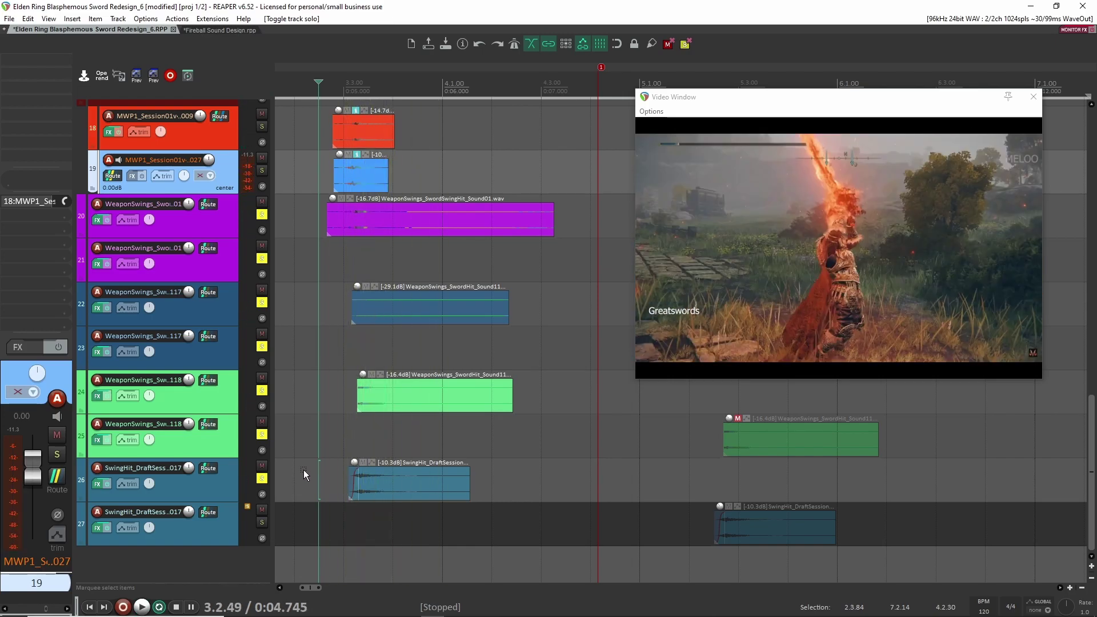
key(space)
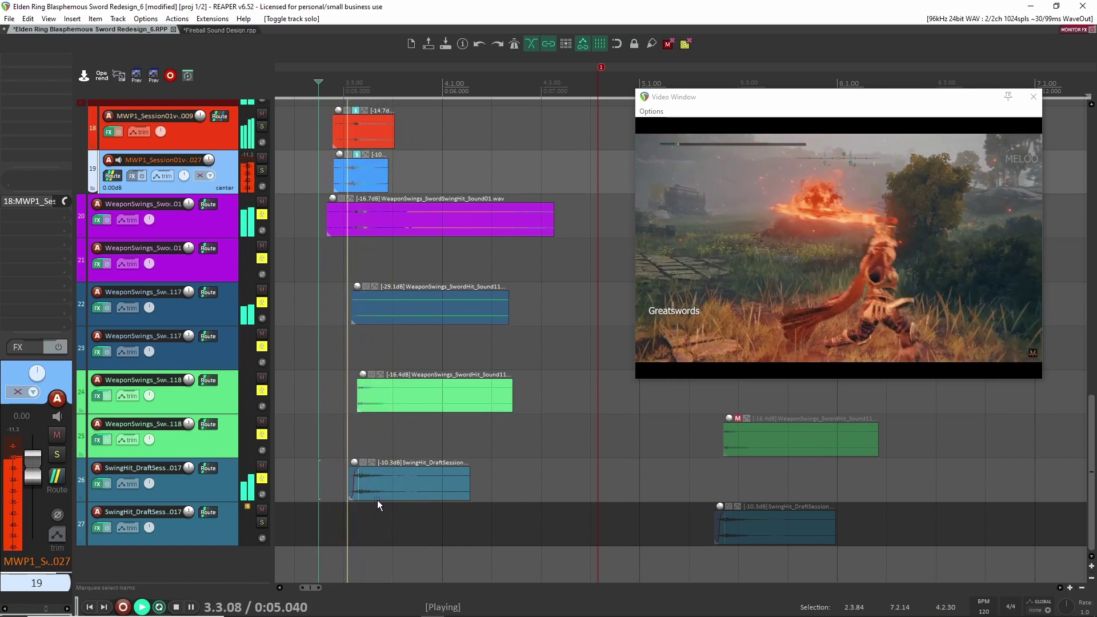
key(space)
- Add SwingHit track 27 to the solo and play the second swing from just after 5.1.00
click(261, 522)
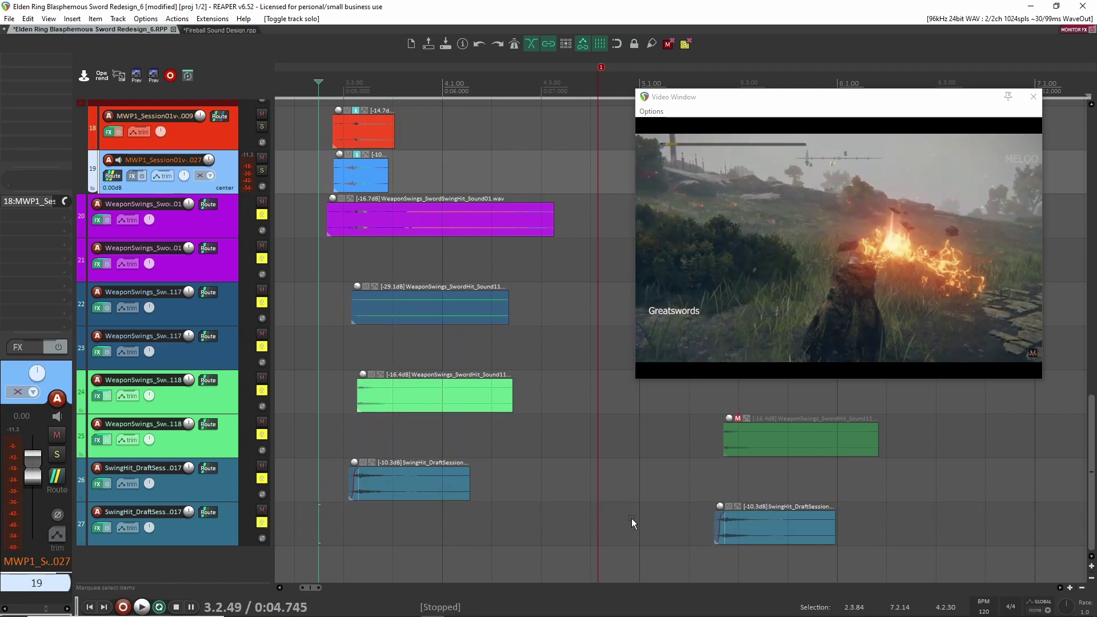
click(671, 518)
key(space)
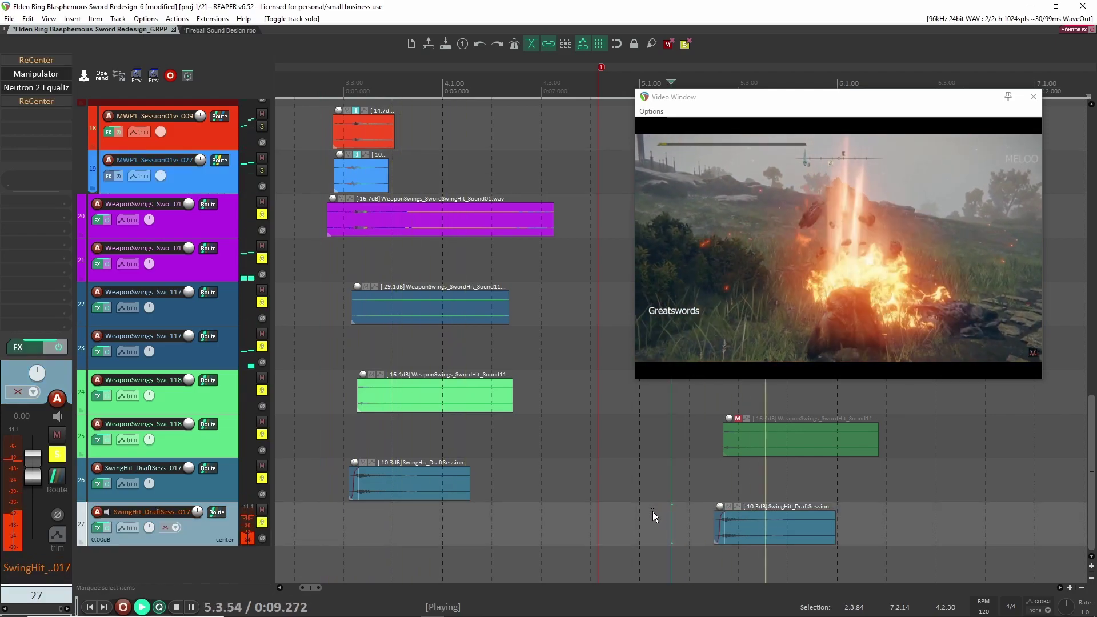
key(space)
- Play the complete soloed swing layers from 3.2.09 and from 5.1.88, and clear all track solos
click(299, 435)
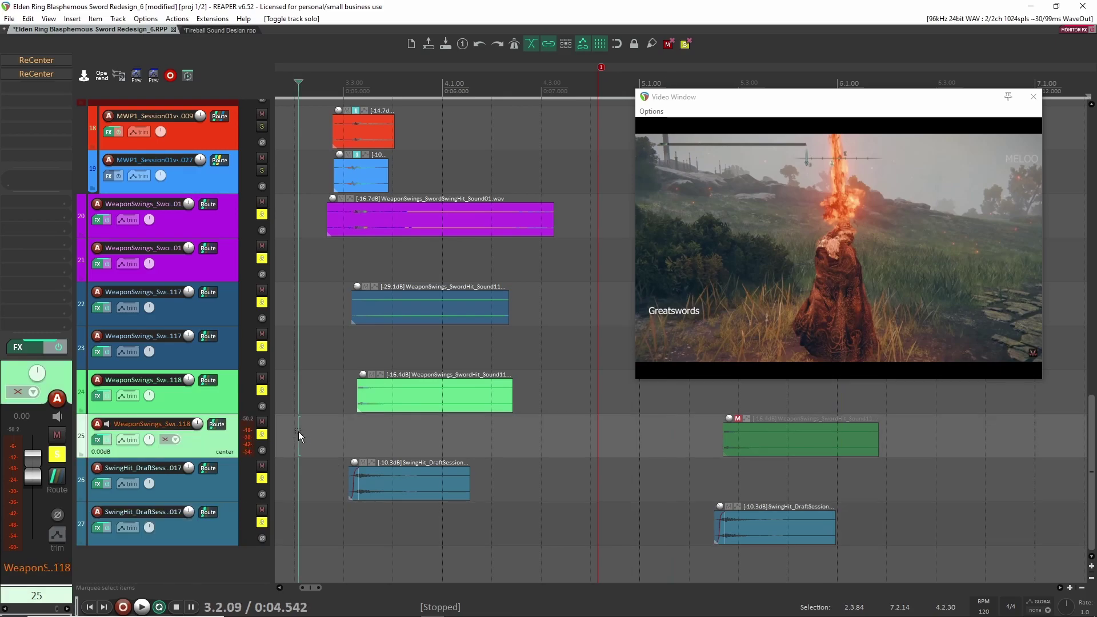
key(space)
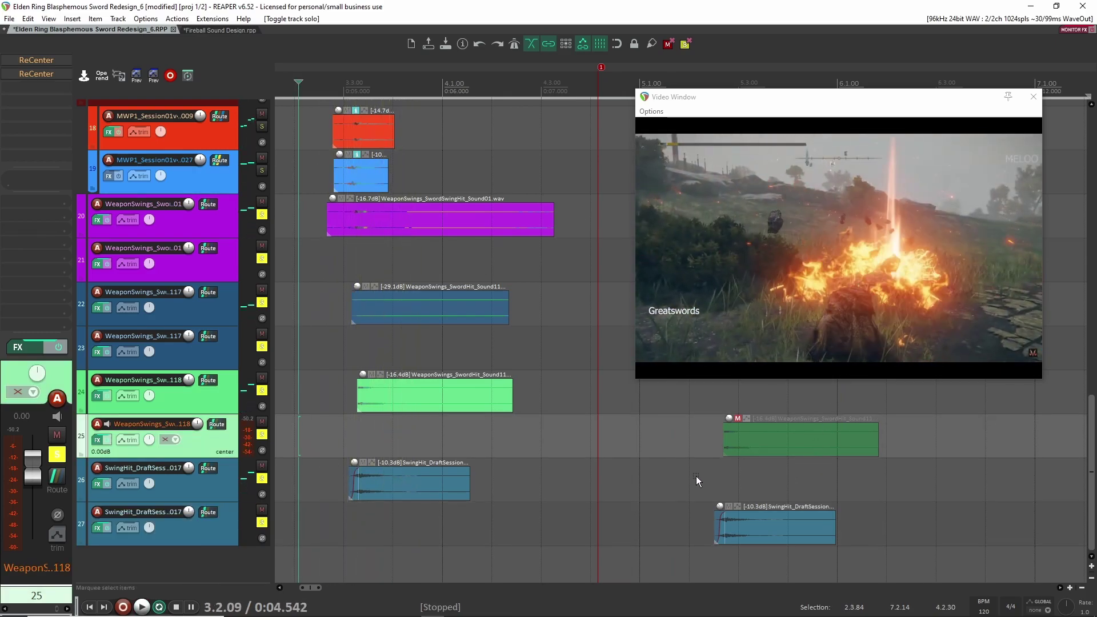
click(683, 474)
key(space)
key(space)
click(686, 44)
key(space)
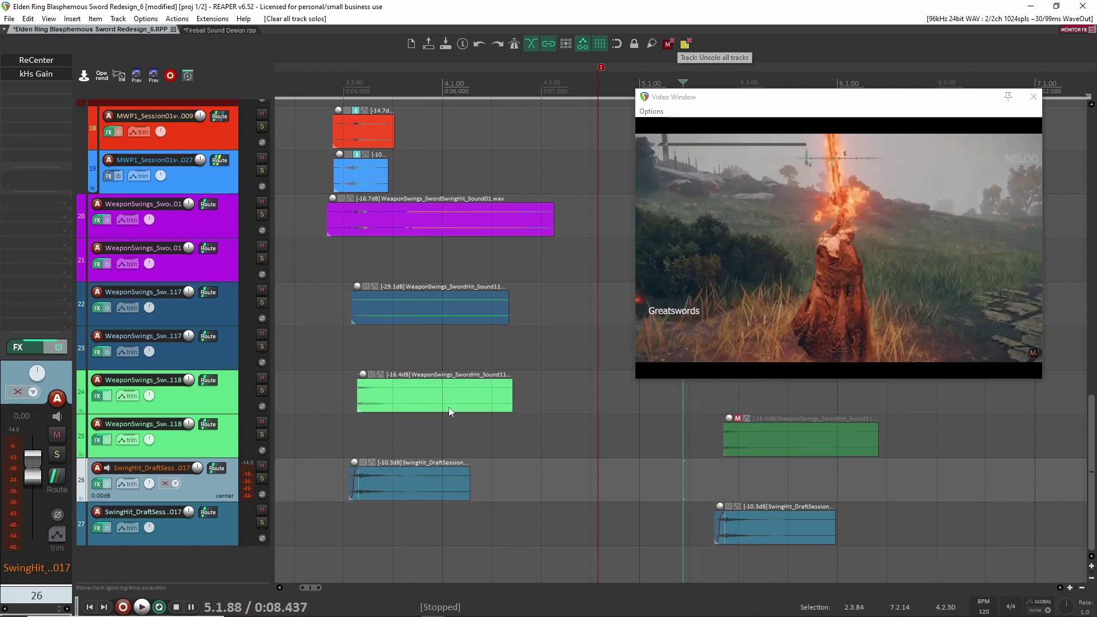
- Return to the Ignition and Fire Whoosh tracks and play the full mix from 2.4.46
scroll(371, 460, up, 10)
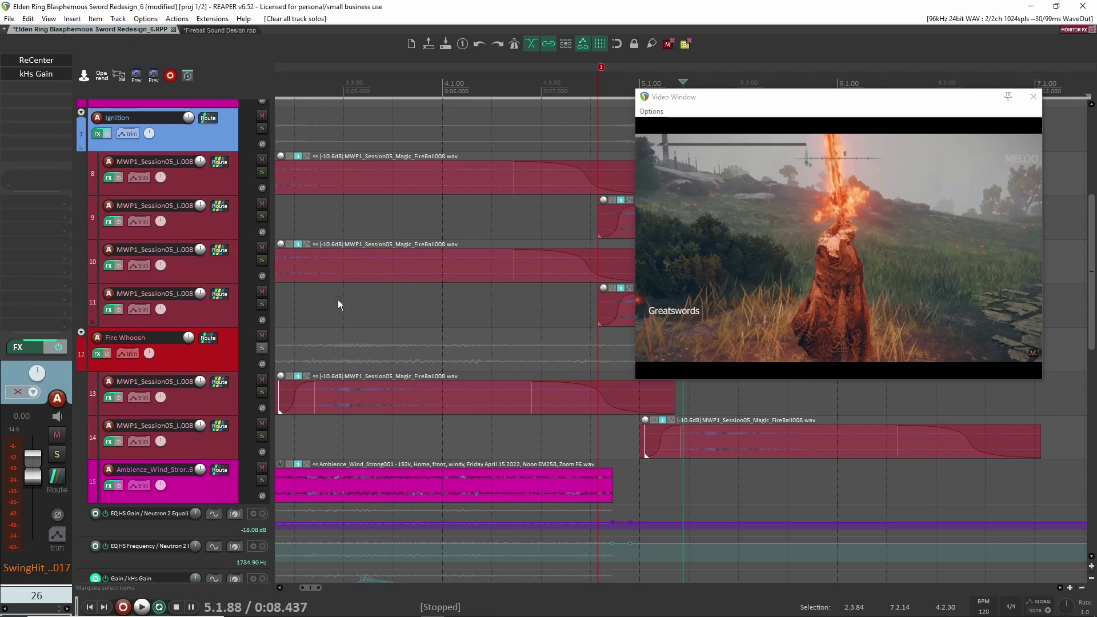
scroll(527, 318, down, 3)
click(453, 317)
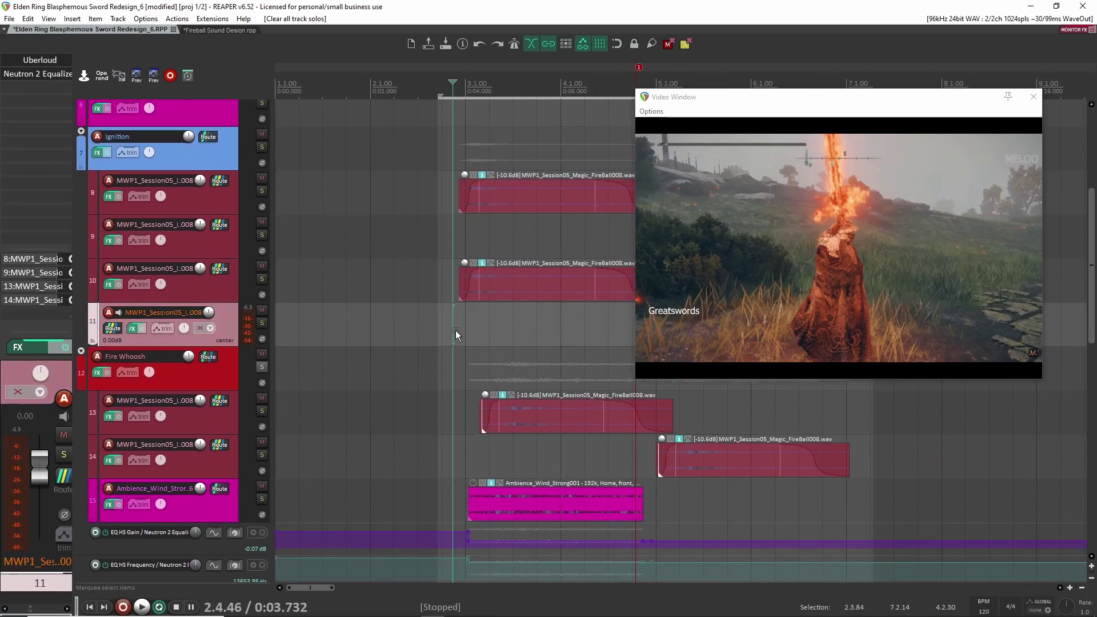
key(space)
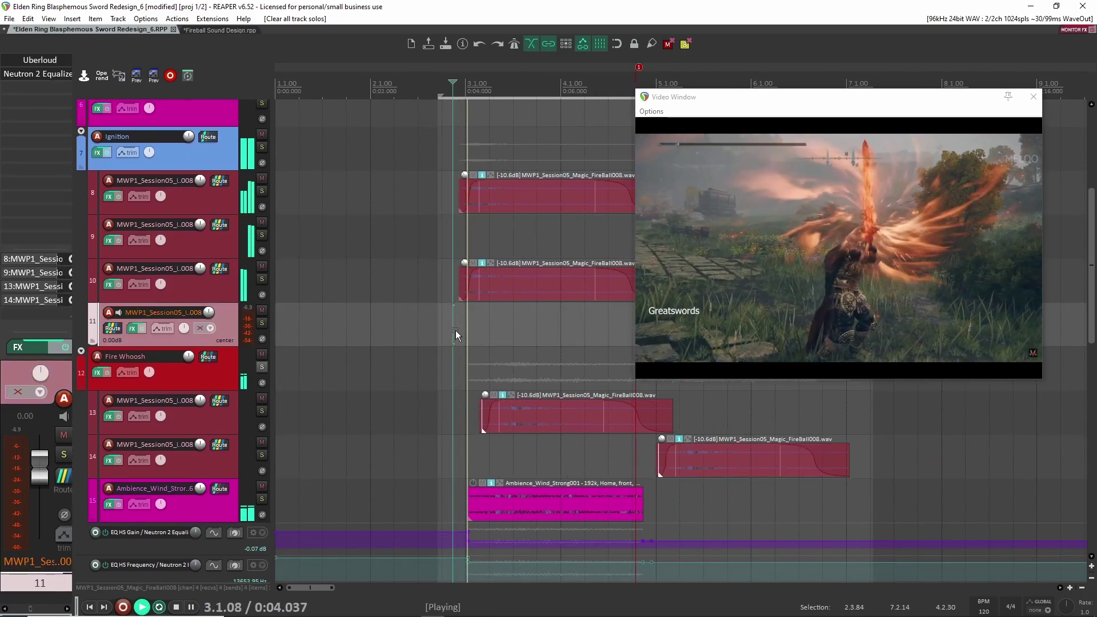